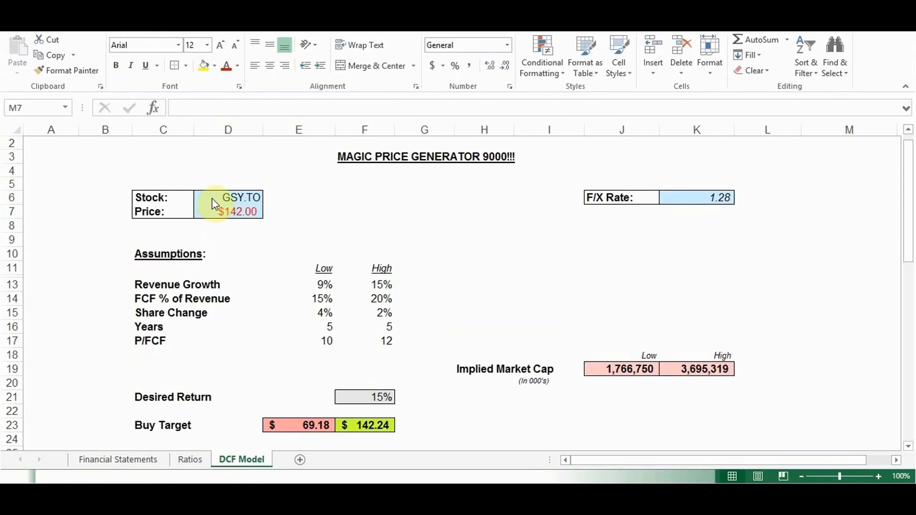
Examine the stock ticker and price inputs and the low and high buy targets on the DCF Model sheet
{"action": "left_click_drag", "start_coordinate": [211, 198], "coordinate": [211, 208]}
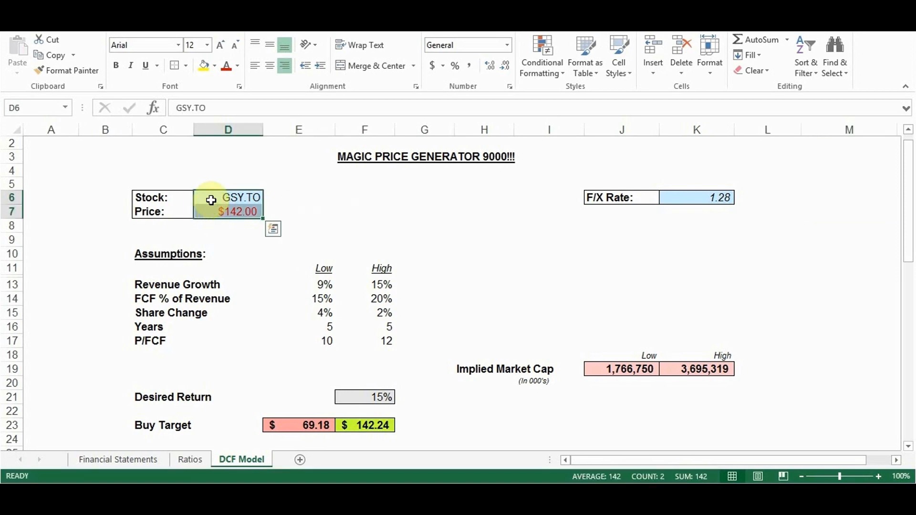
{"action": "left_click", "coordinate": [211, 199]}
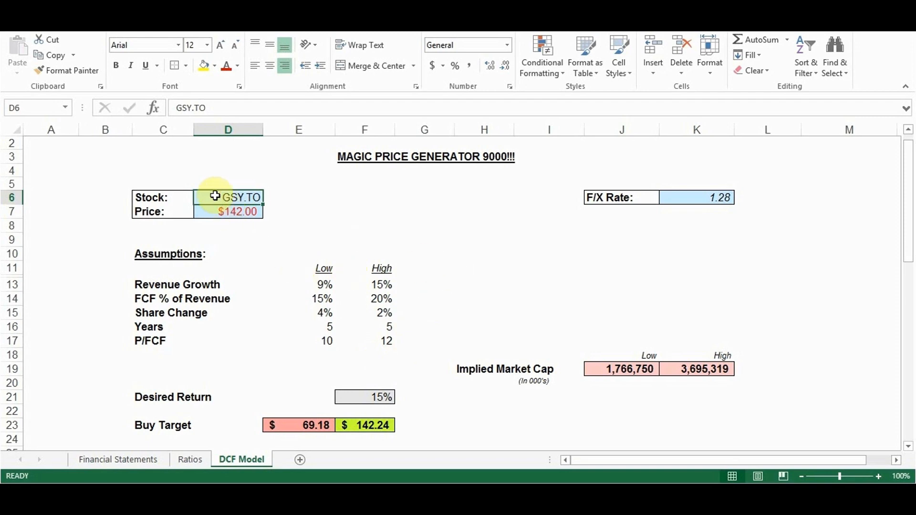
{"action": "left_click_drag", "start_coordinate": [210, 197], "coordinate": [206, 208]}
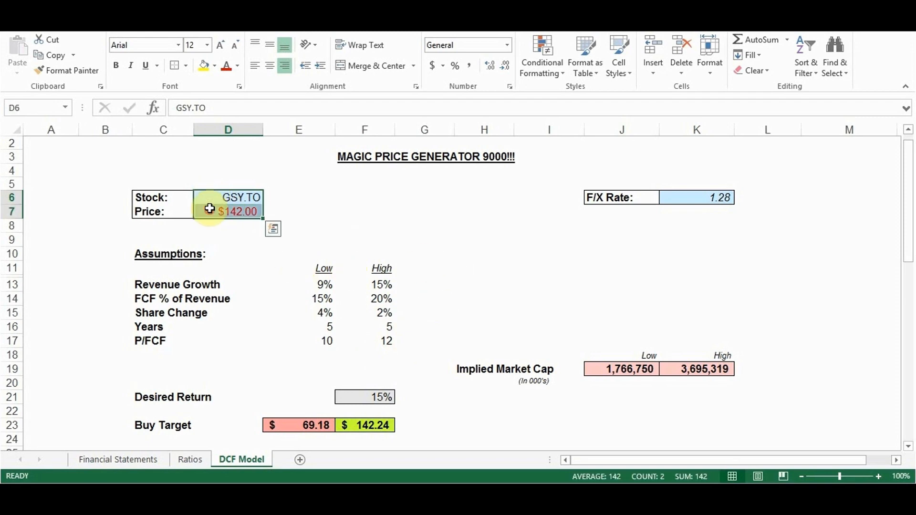
{"action": "left_click", "coordinate": [205, 197]}
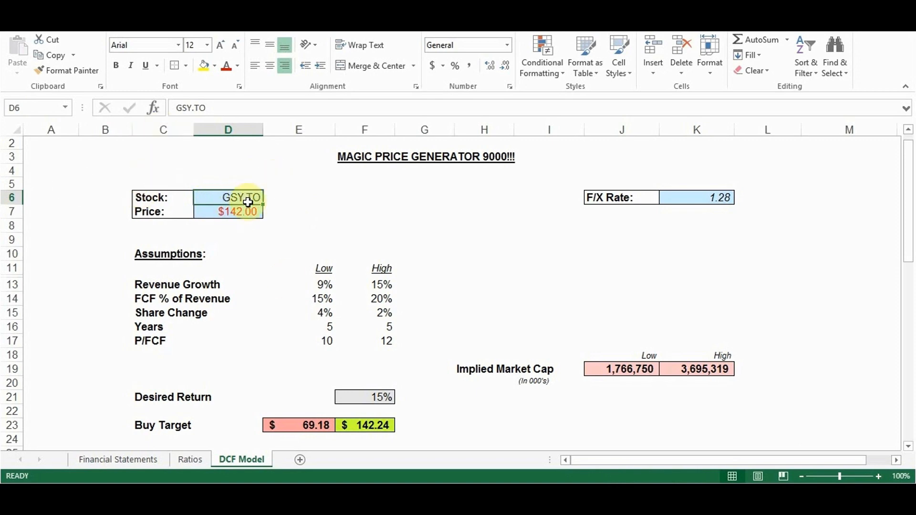
{"action": "left_click", "coordinate": [206, 212]}
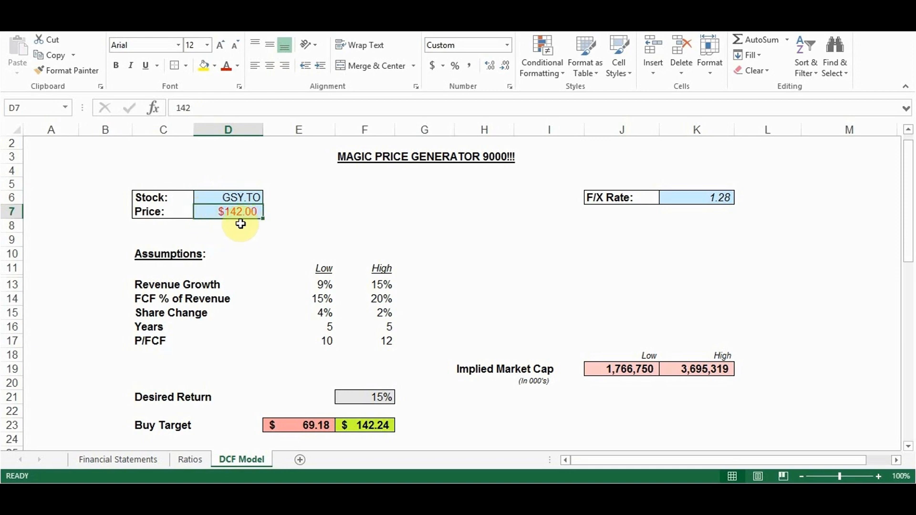
{"action": "left_click_drag", "start_coordinate": [313, 428], "coordinate": [364, 423]}
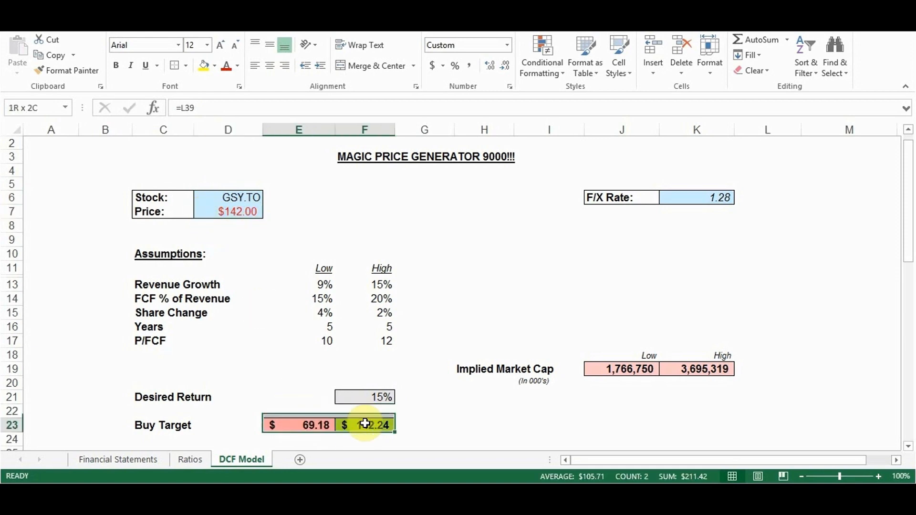
{"action": "left_click", "coordinate": [429, 423]}
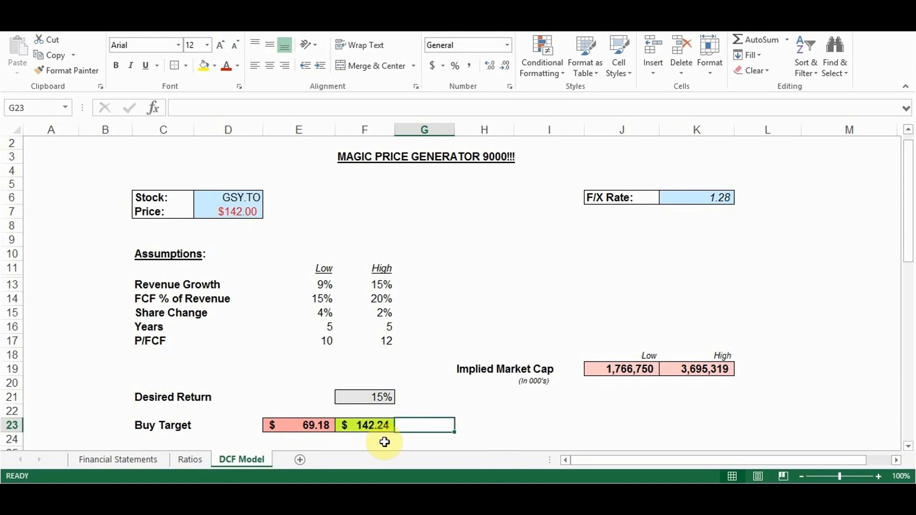
{"action": "left_click", "coordinate": [426, 370]}
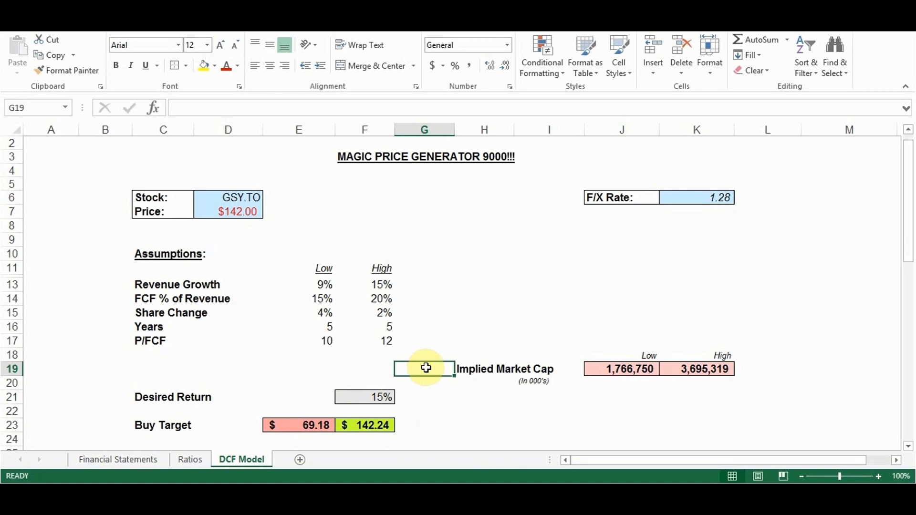
{"action": "left_click", "coordinate": [849, 298]}
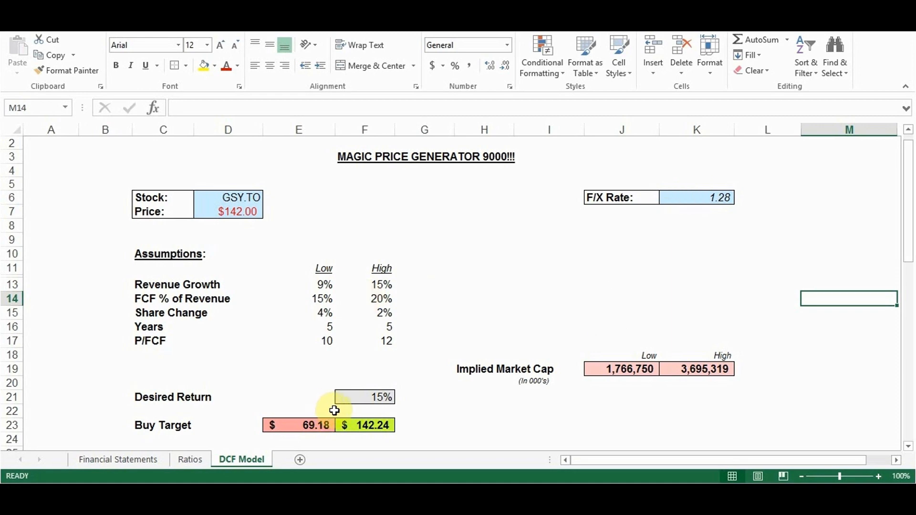
Try multiplying the high buy target formula in F23 by the F/X rate in K6, and undo the change
{"action": "left_click", "coordinate": [699, 198]}
{"action": "left_click", "coordinate": [387, 420]}
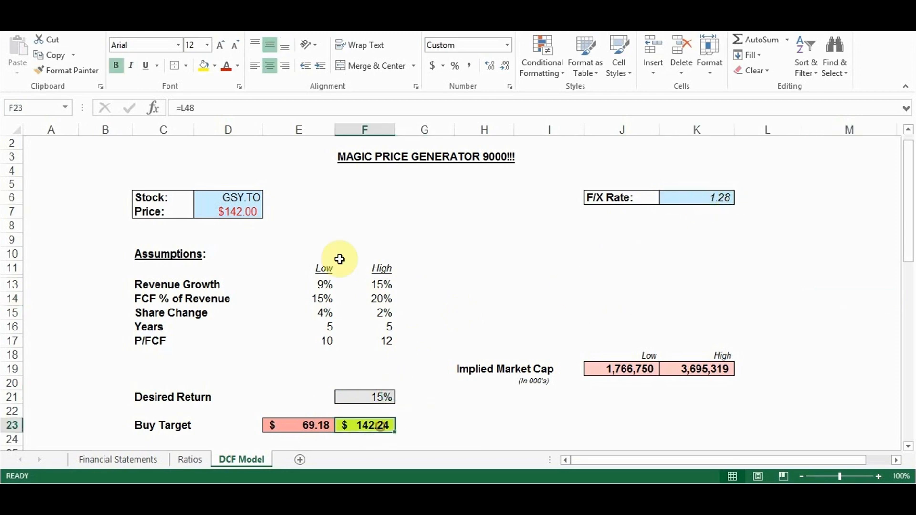
{"action": "left_click", "coordinate": [246, 108]}
{"action": "type", "text": "*"}
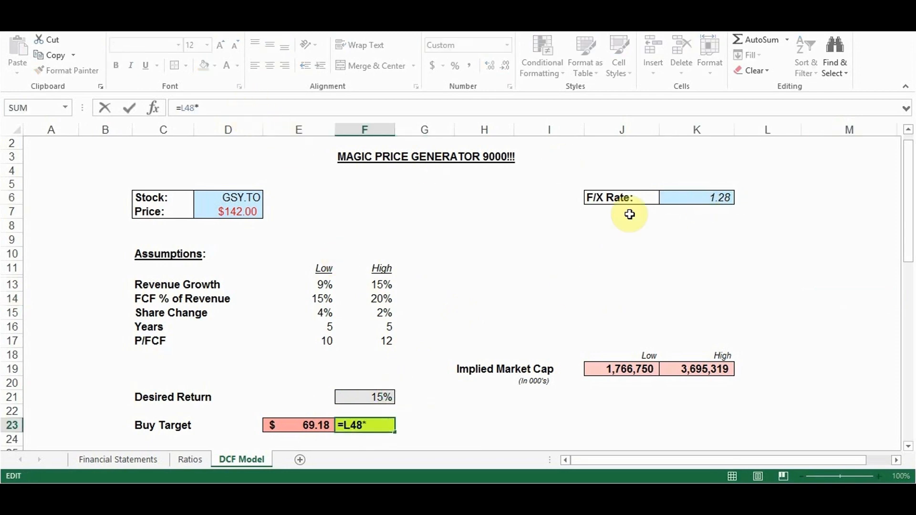
{"action": "left_click", "coordinate": [693, 199]}
{"action": "key", "text": "Return"}
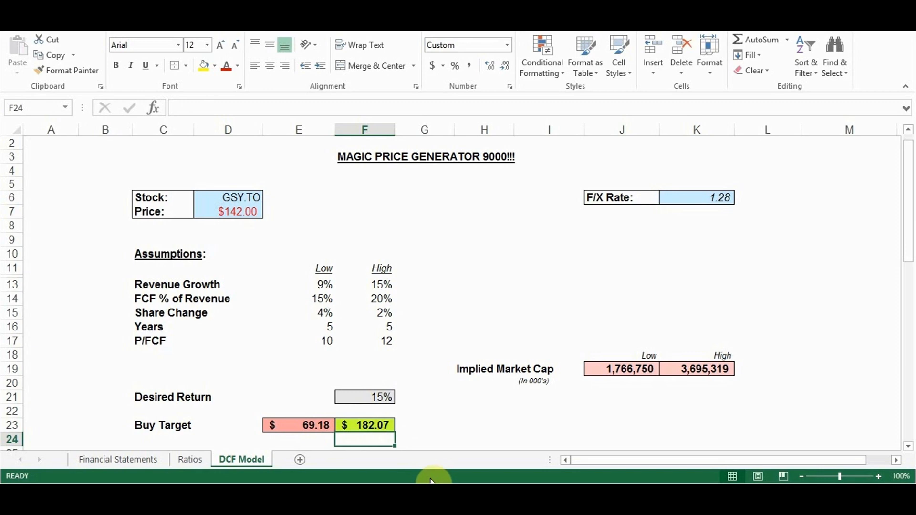
{"action": "key", "text": "ctrl+z"}
{"action": "key", "text": "Left"}
Review the stock ticker, the F/X rate, and the low and high columns of the assumptions from revenue growth to P/FCF
{"action": "left_click", "coordinate": [211, 198]}
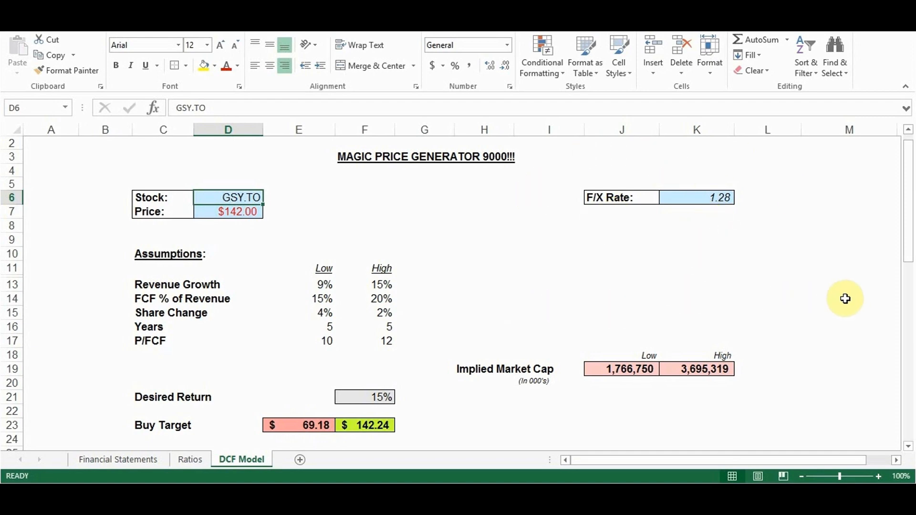
{"action": "left_click", "coordinate": [841, 283]}
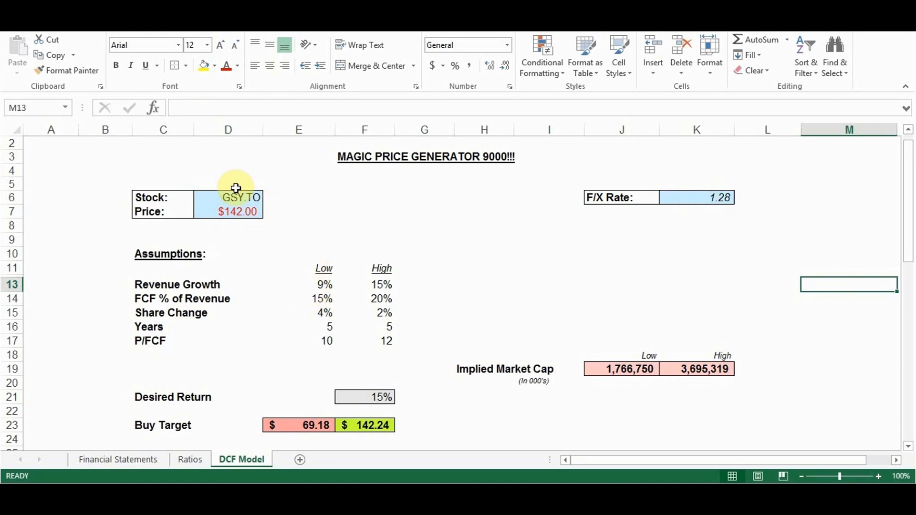
{"action": "left_click", "coordinate": [689, 198]}
{"action": "left_click", "coordinate": [835, 286]}
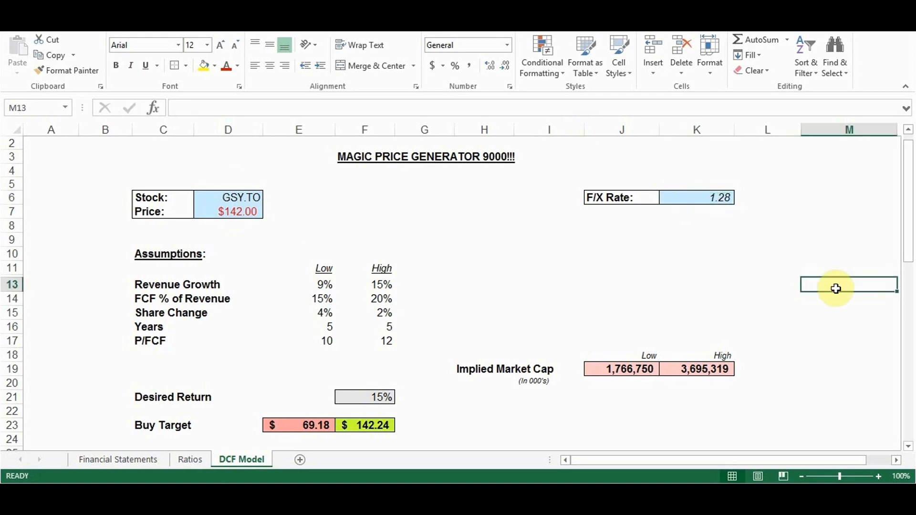
{"action": "left_click_drag", "start_coordinate": [323, 270], "coordinate": [319, 343]}
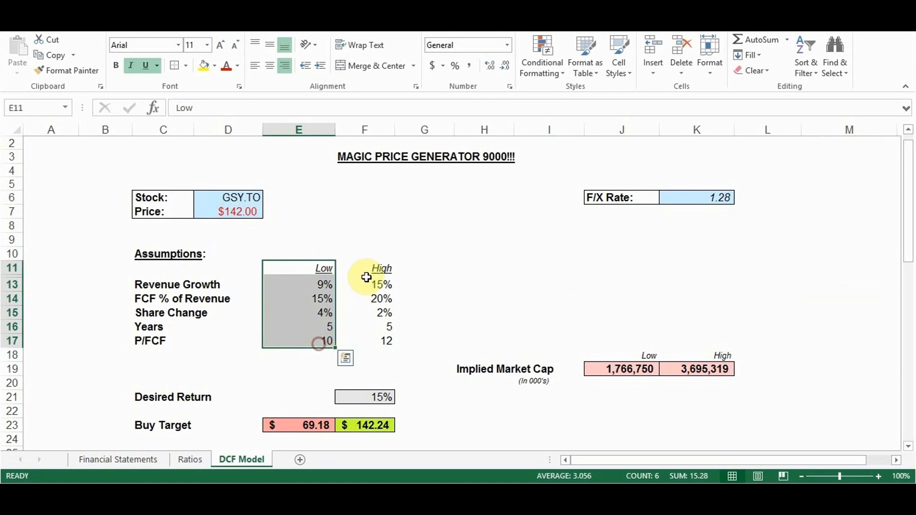
{"action": "left_click_drag", "start_coordinate": [311, 266], "coordinate": [307, 341]}
{"action": "left_click_drag", "start_coordinate": [365, 268], "coordinate": [365, 344]}
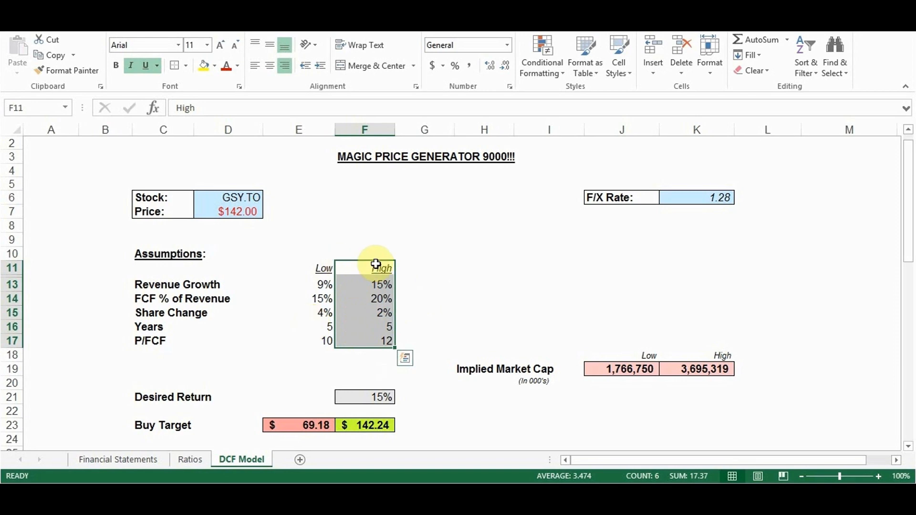
{"action": "left_click", "coordinate": [422, 301]}
{"action": "left_click", "coordinate": [415, 312]}
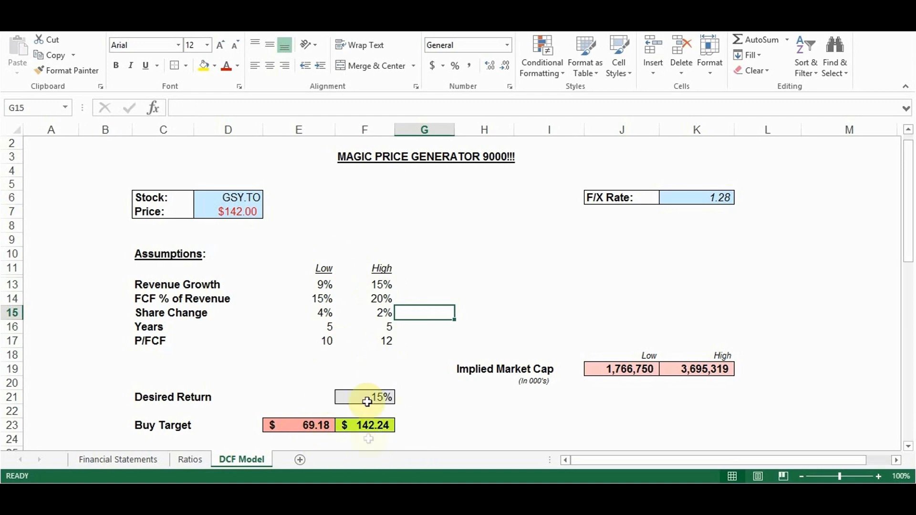
{"action": "left_click", "coordinate": [426, 329]}
{"action": "left_click", "coordinate": [423, 298]}
{"action": "left_click", "coordinate": [423, 311]}
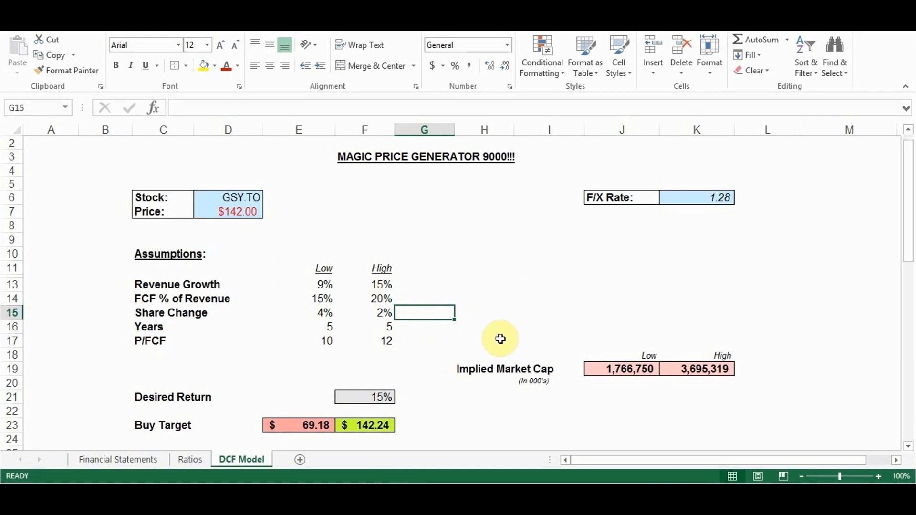
Examine the Revenue, FCF% of Revenue and Discounted CF rows in the low-case Discounted Cash Flow table
{"action": "scroll", "coordinate": [442, 367], "scroll_direction": "down", "scroll_amount": 2}
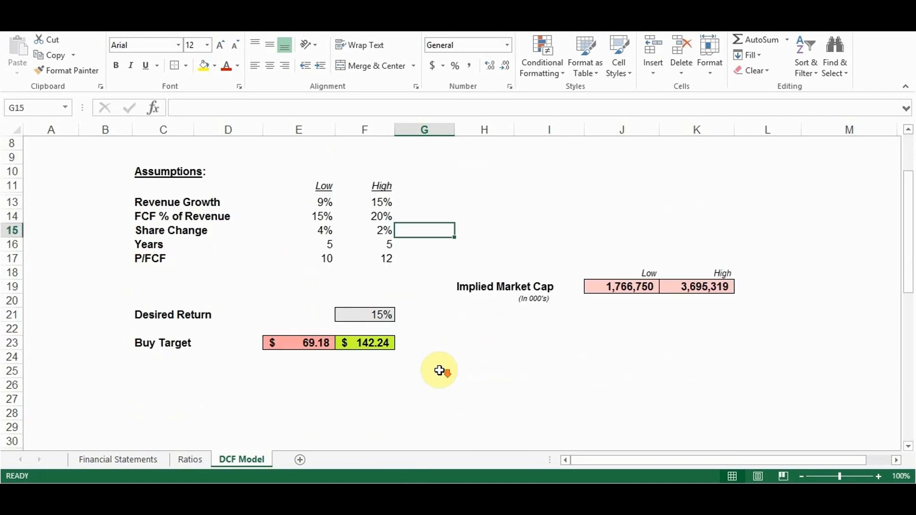
{"action": "scroll", "coordinate": [388, 362], "scroll_direction": "down", "scroll_amount": 6}
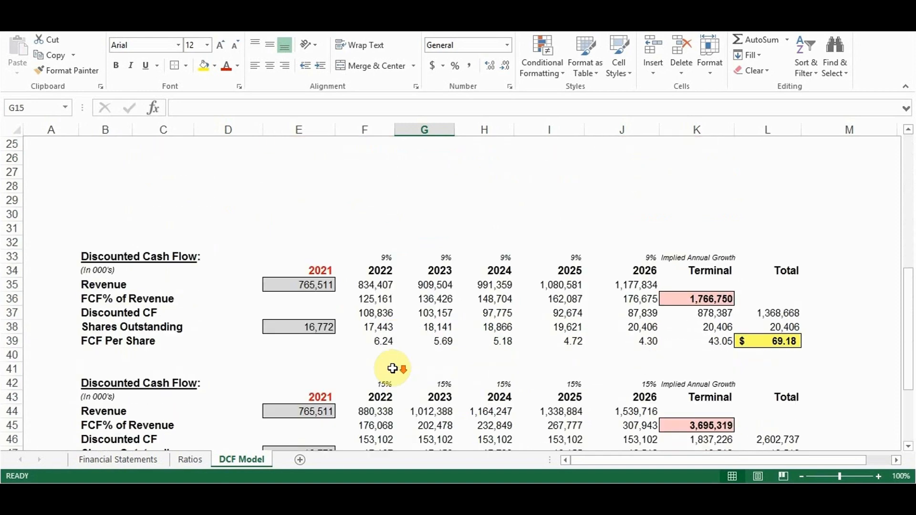
{"action": "scroll", "coordinate": [323, 373], "scroll_direction": "down", "scroll_amount": 1}
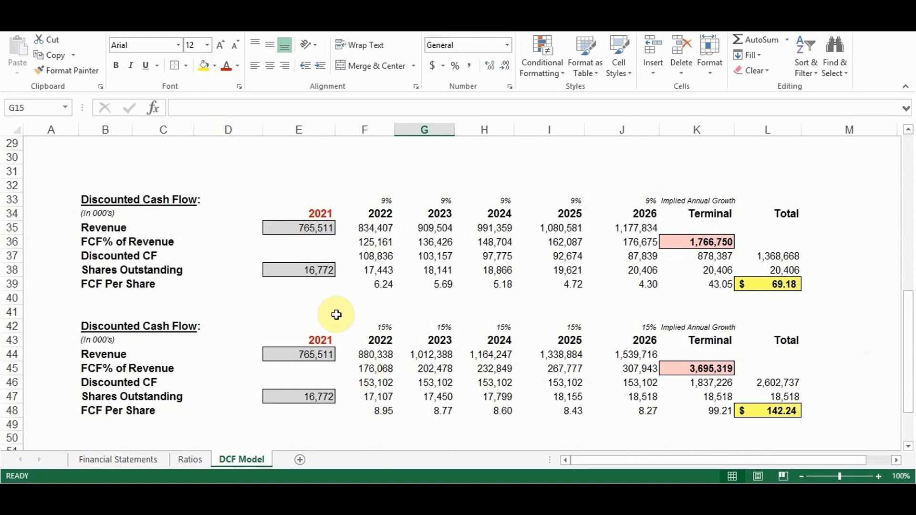
{"action": "left_click", "coordinate": [11, 231]}
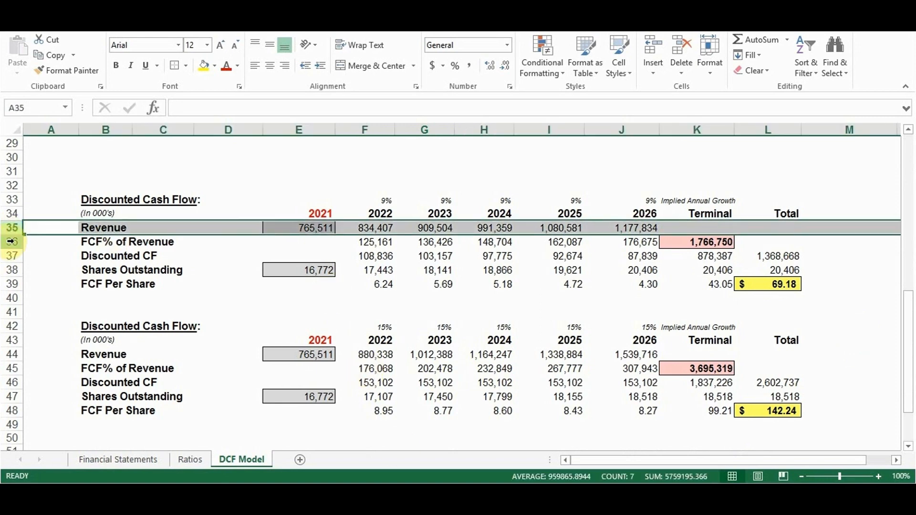
{"action": "left_click", "coordinate": [11, 242]}
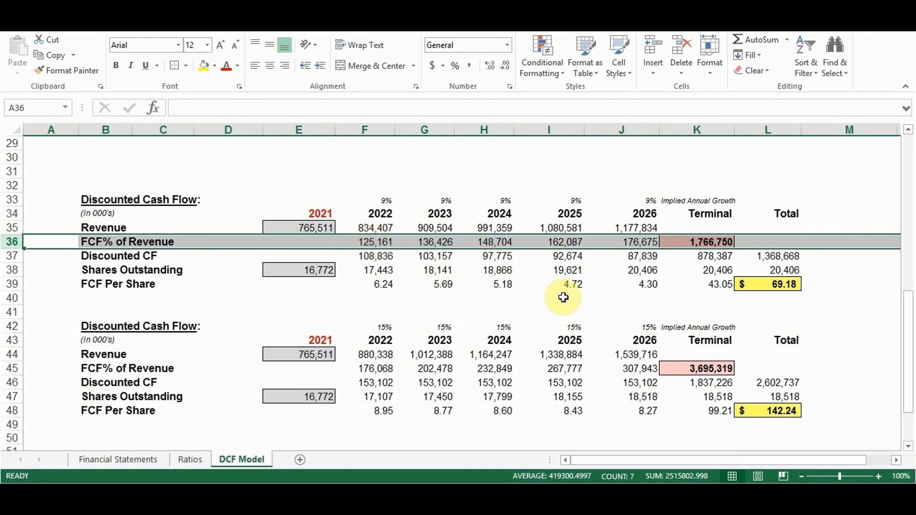
{"action": "left_click_drag", "start_coordinate": [364, 254], "coordinate": [637, 253]}
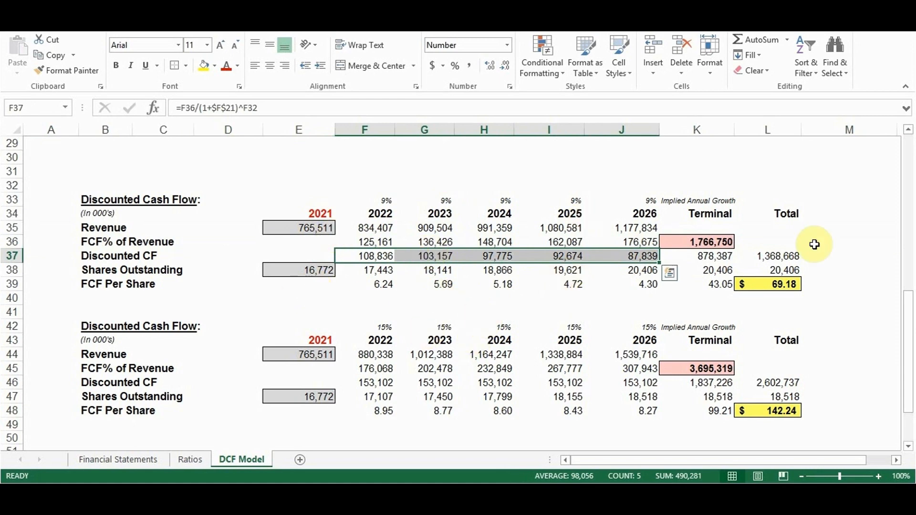
{"action": "left_click", "coordinate": [861, 229]}
{"action": "left_click", "coordinate": [860, 244]}
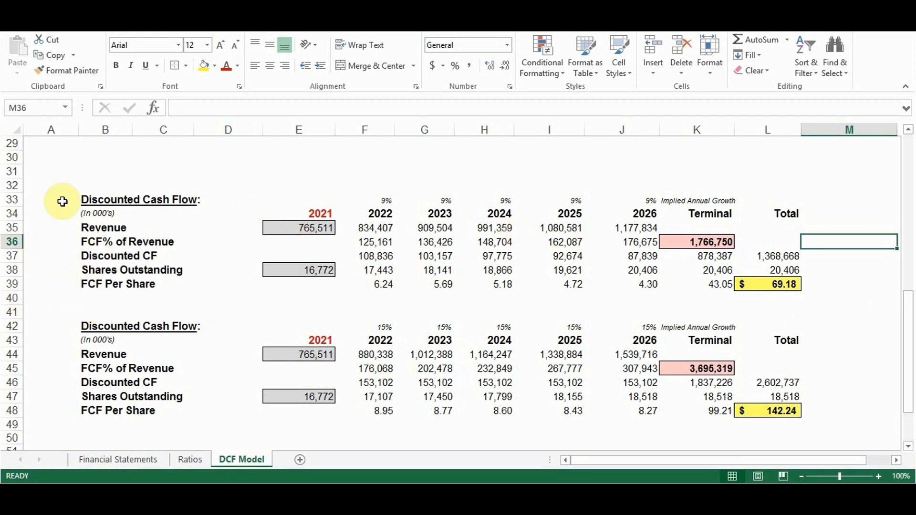
Compare the low and high assumptions and the desired return with the low-case Discounted CF values for 2022 to 2026
{"action": "scroll", "coordinate": [368, 303], "scroll_direction": "up", "scroll_amount": 8}
{"action": "left_click_drag", "start_coordinate": [327, 241], "coordinate": [377, 287]}
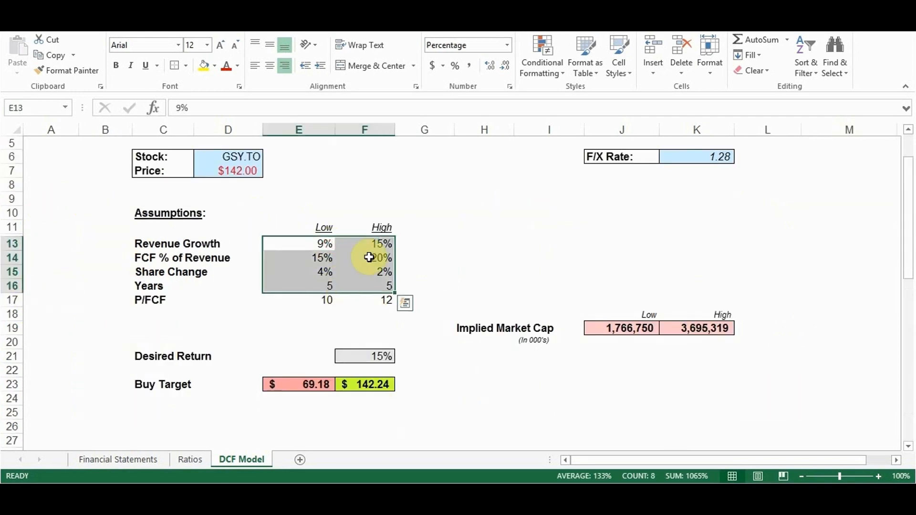
{"action": "left_click", "coordinate": [352, 353]}
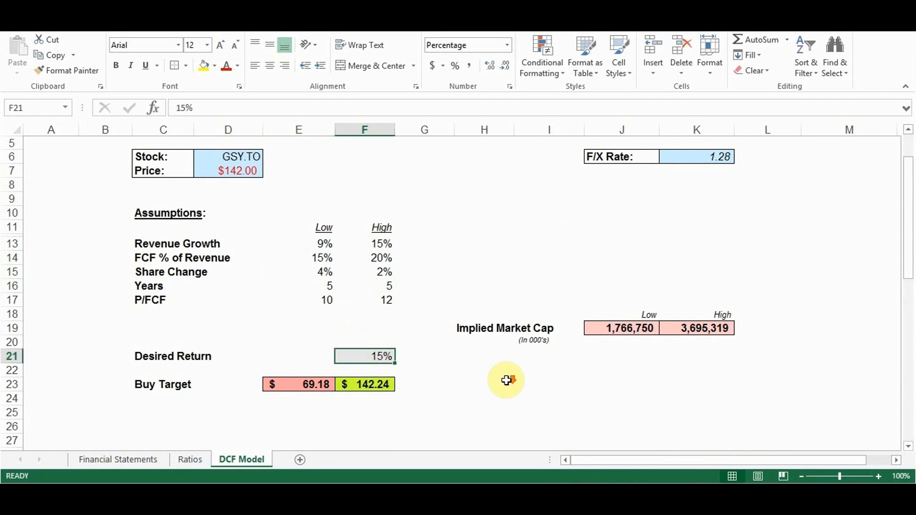
{"action": "scroll", "coordinate": [507, 378], "scroll_direction": "down", "scroll_amount": 7}
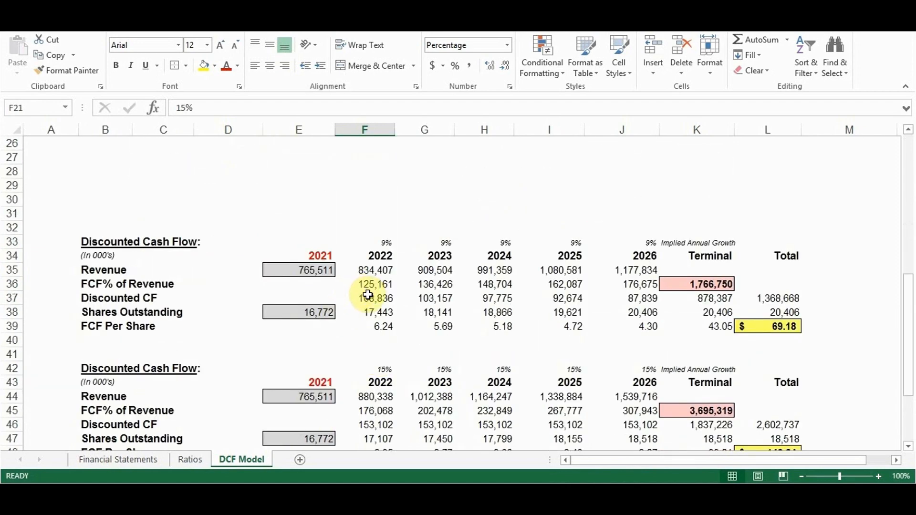
{"action": "left_click_drag", "start_coordinate": [369, 299], "coordinate": [640, 299]}
{"action": "left_click", "coordinate": [629, 214]}
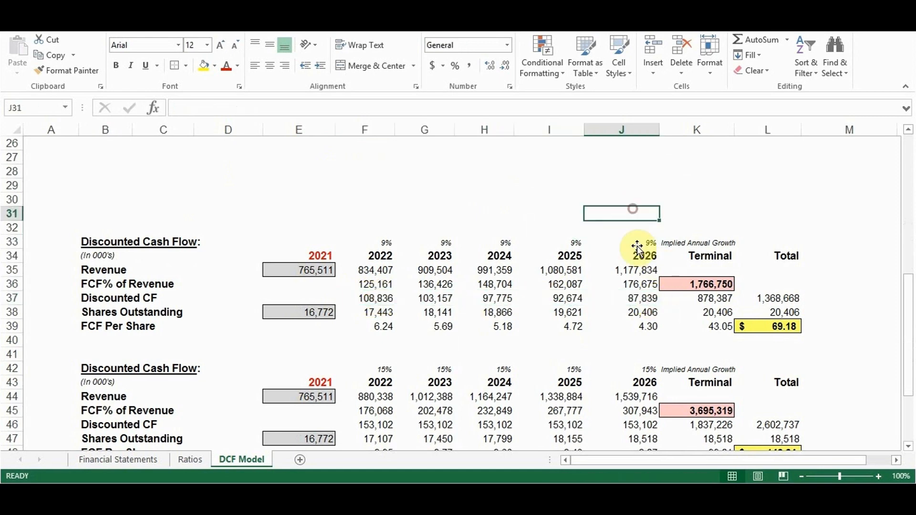
Trace the buy targets and implied market caps to the FCF Per Share totals and terminal values in the Discounted Cash Flow tables
{"action": "scroll", "coordinate": [637, 265], "scroll_direction": "up", "scroll_amount": 4}
{"action": "scroll", "coordinate": [638, 265], "scroll_direction": "up", "scroll_amount": 3}
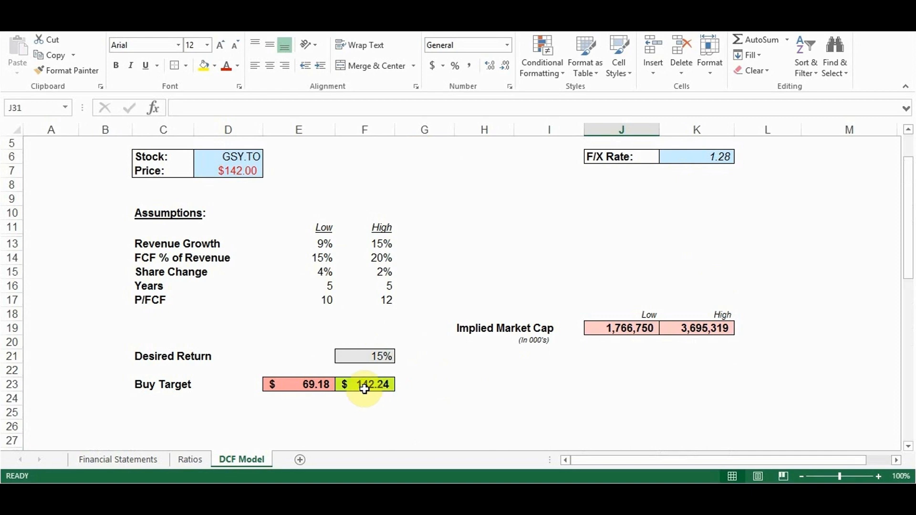
{"action": "left_click", "coordinate": [299, 384]}
{"action": "left_click", "coordinate": [364, 385]}
{"action": "scroll", "coordinate": [701, 389], "scroll_direction": "down", "scroll_amount": 9}
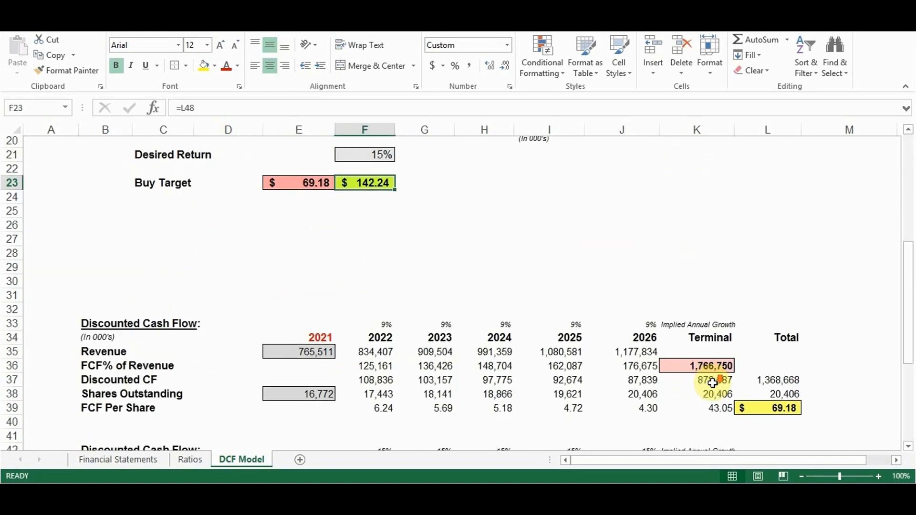
{"action": "scroll", "coordinate": [731, 366], "scroll_direction": "down", "scroll_amount": 1}
{"action": "left_click", "coordinate": [762, 241]}
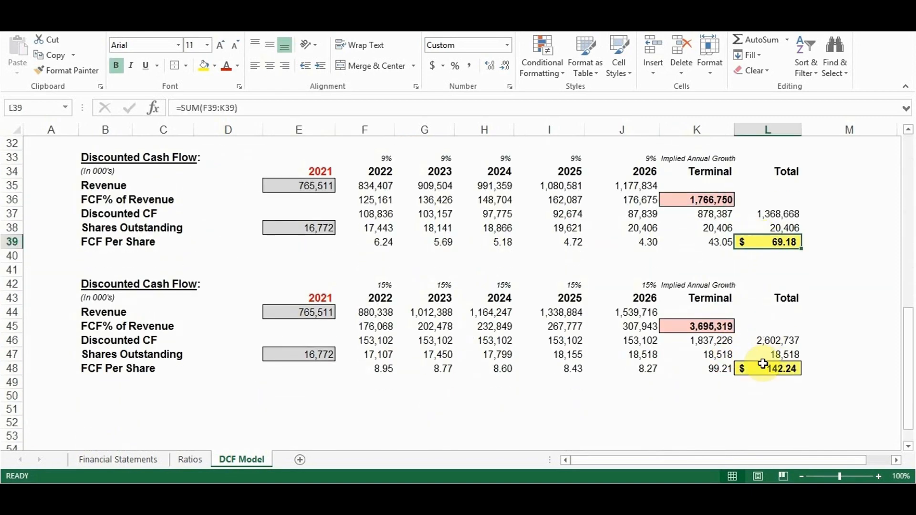
{"action": "scroll", "coordinate": [752, 272], "scroll_direction": "up", "scroll_amount": 9}
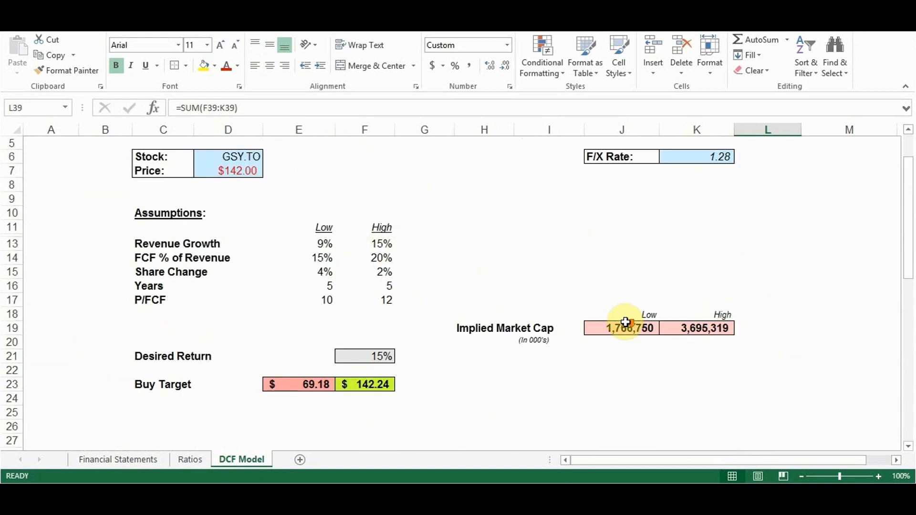
{"action": "scroll", "coordinate": [620, 322], "scroll_direction": "down", "scroll_amount": 5}
{"action": "scroll", "coordinate": [669, 310], "scroll_direction": "down", "scroll_amount": 4}
{"action": "scroll", "coordinate": [660, 267], "scroll_direction": "up", "scroll_amount": 6}
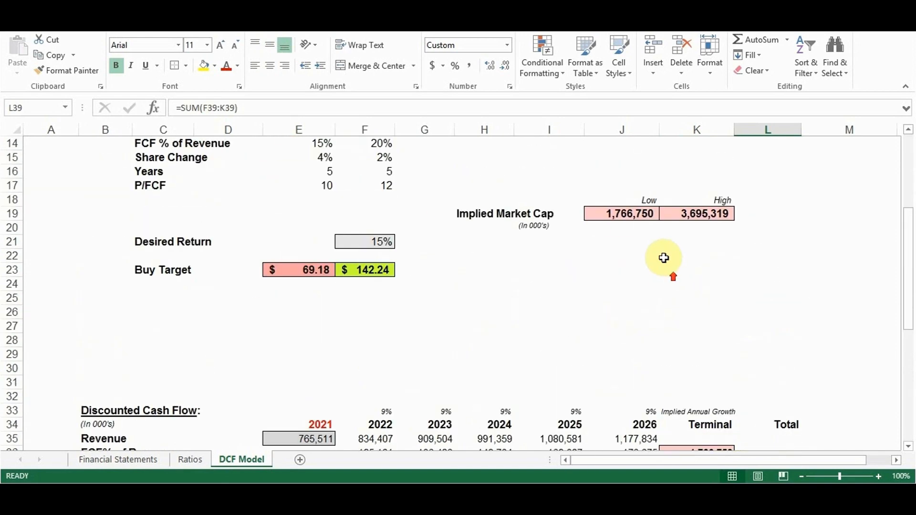
Compare the implied market caps and the low buy target with the P/FCF assumptions and the terminal FCF values of both cash flow tables
{"action": "left_click", "coordinate": [624, 214]}
{"action": "scroll", "coordinate": [684, 328], "scroll_direction": "down", "scroll_amount": 4}
{"action": "left_click", "coordinate": [685, 411]}
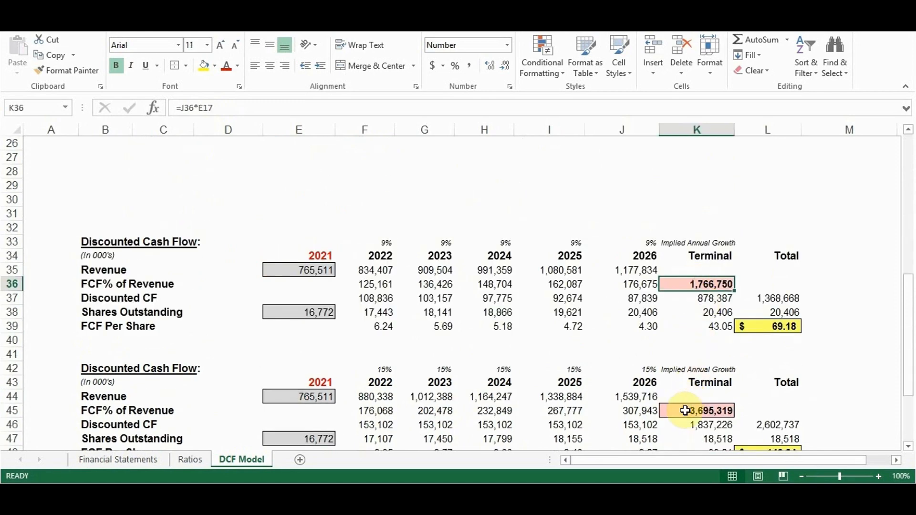
{"action": "scroll", "coordinate": [742, 295], "scroll_direction": "up", "scroll_amount": 4}
{"action": "scroll", "coordinate": [303, 317], "scroll_direction": "down", "scroll_amount": 4}
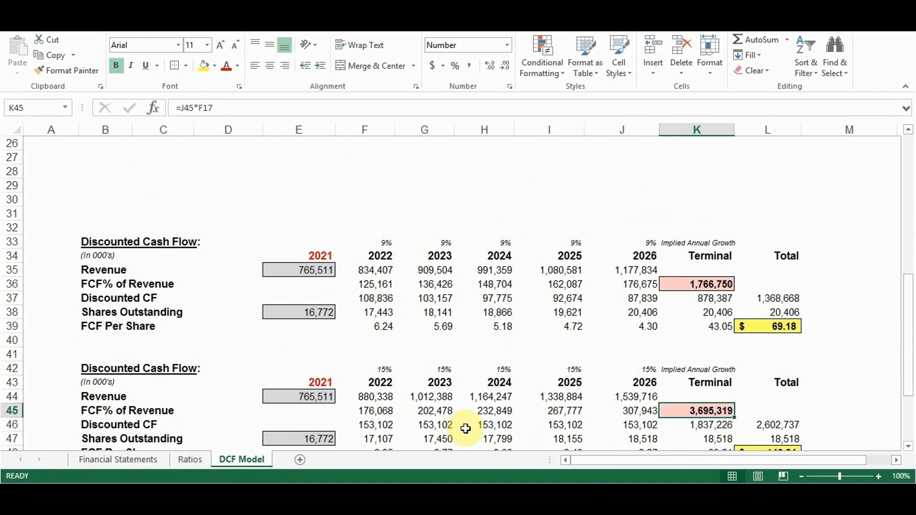
{"action": "scroll", "coordinate": [477, 346], "scroll_direction": "up", "scroll_amount": 8}
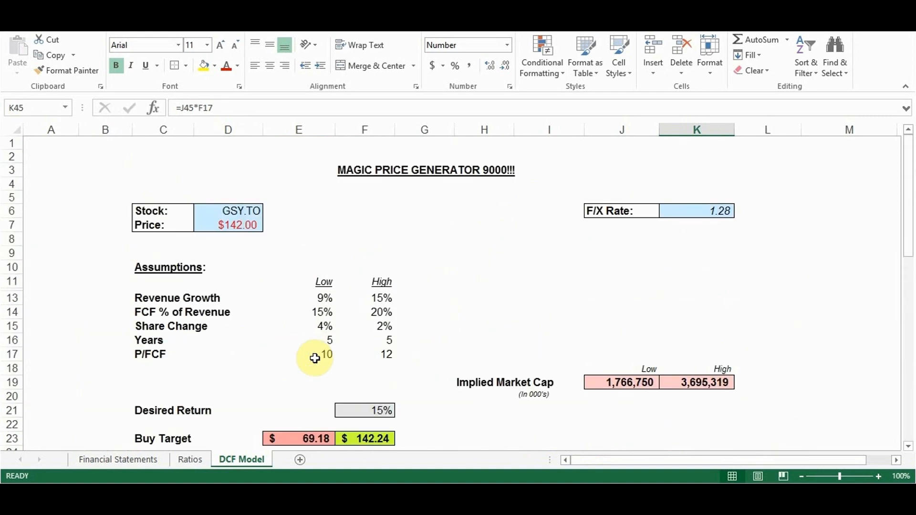
{"action": "scroll", "coordinate": [377, 406], "scroll_direction": "down", "scroll_amount": 2}
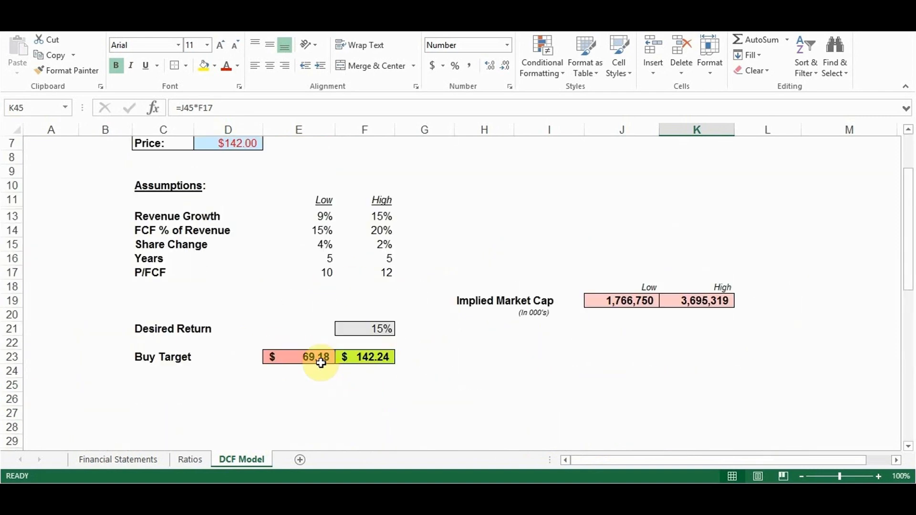
{"action": "left_click", "coordinate": [317, 358]}
{"action": "scroll", "coordinate": [421, 362], "scroll_direction": "down", "scroll_amount": 7}
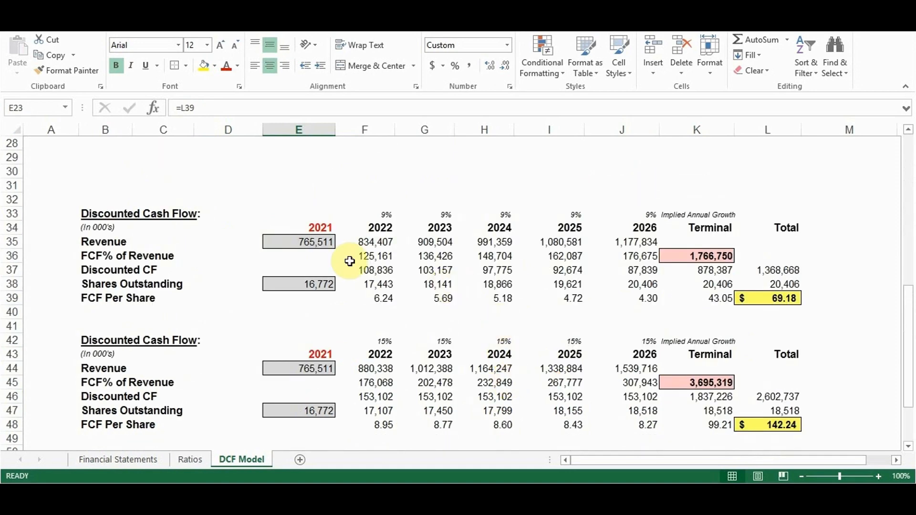
Inspect the 2021 Revenue and Shares Outstanding inputs of the low-case Discounted Cash Flow table alongside the growth assumptions
{"action": "left_click", "coordinate": [281, 241]}
{"action": "left_click", "coordinate": [293, 284]}
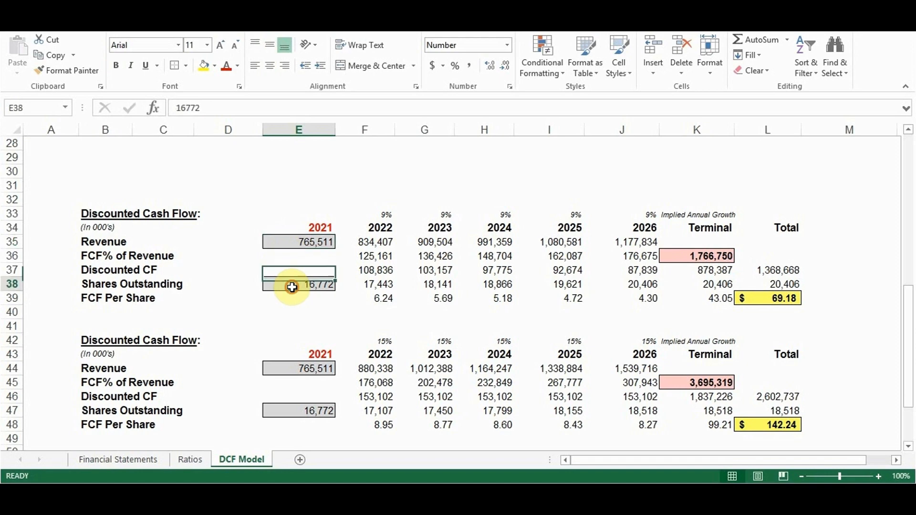
{"action": "left_click", "coordinate": [291, 241]}
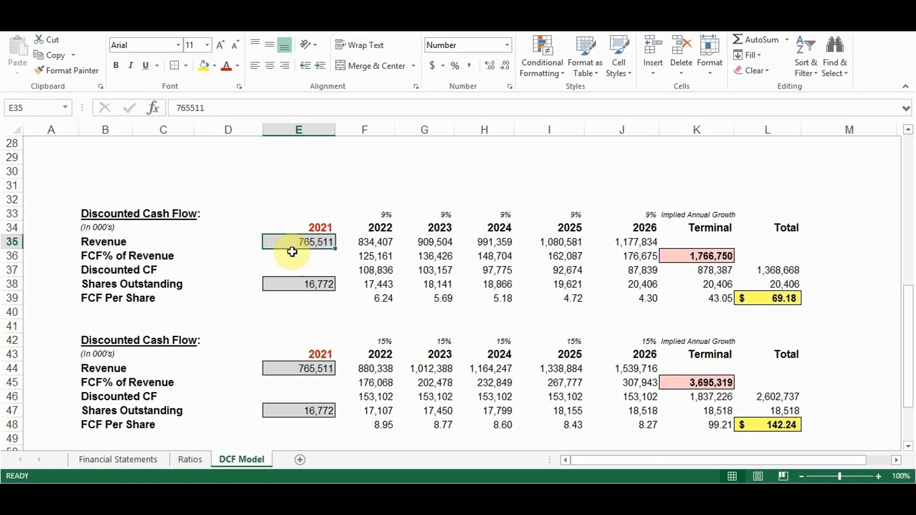
{"action": "left_click", "coordinate": [289, 283]}
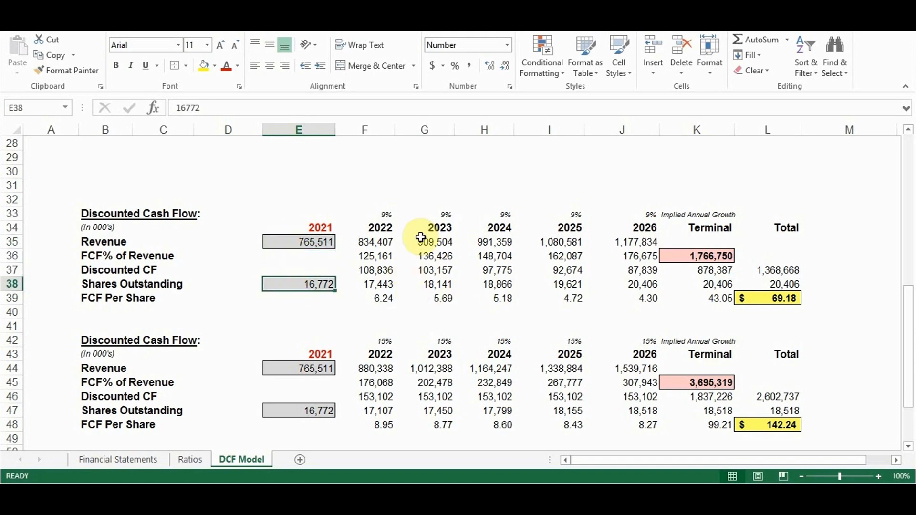
{"action": "scroll", "coordinate": [481, 292], "scroll_direction": "up", "scroll_amount": 8}
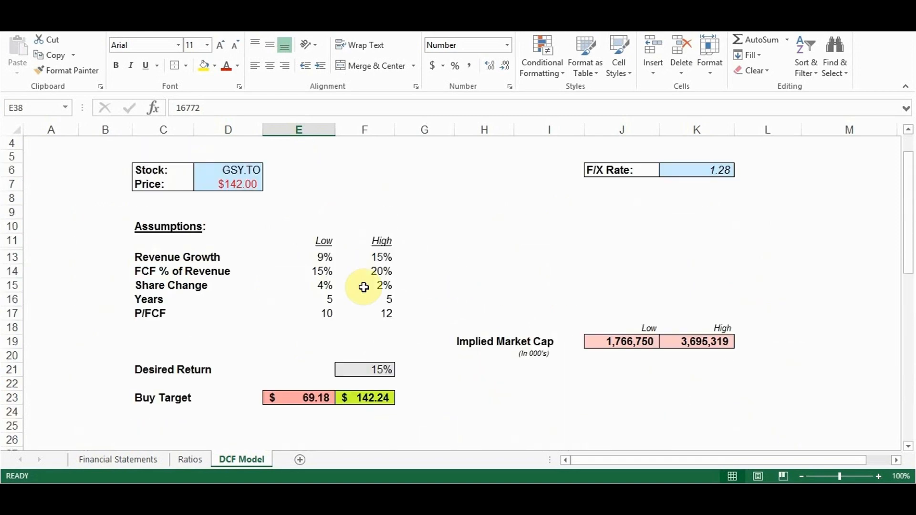
{"action": "scroll", "coordinate": [465, 265], "scroll_direction": "down", "scroll_amount": 8}
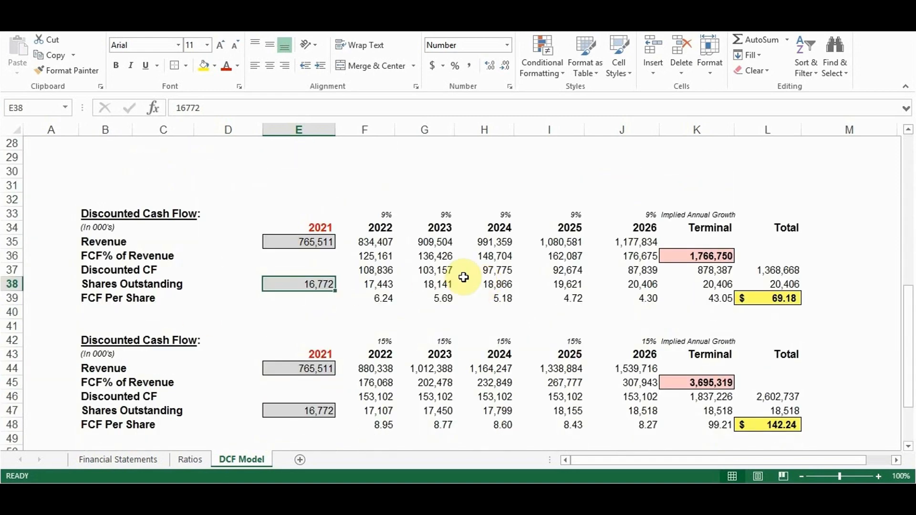
{"action": "left_click", "coordinate": [291, 242]}
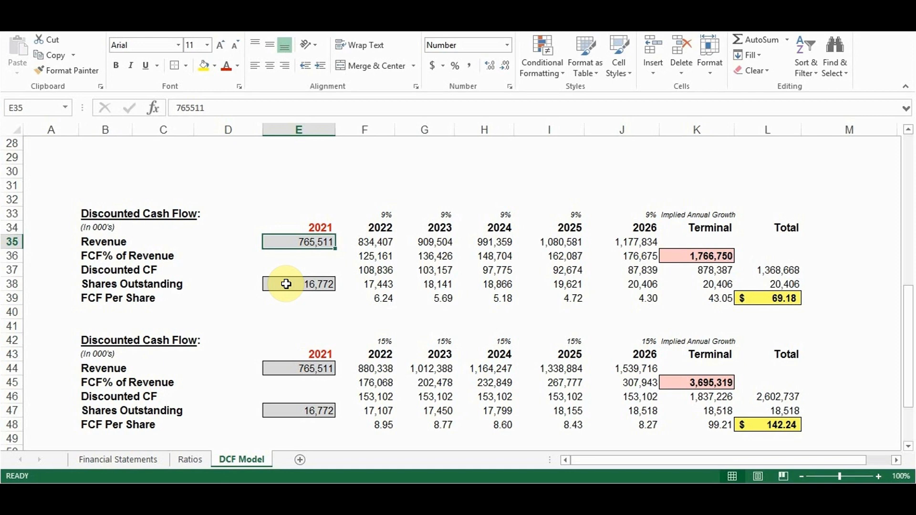
Switch to the Yahoo Finance quarterly income statement for GSY.TO and look up TTM Total Revenue and the latest Basic Average Shares
{"action": "key", "text": "alt+Tab"}
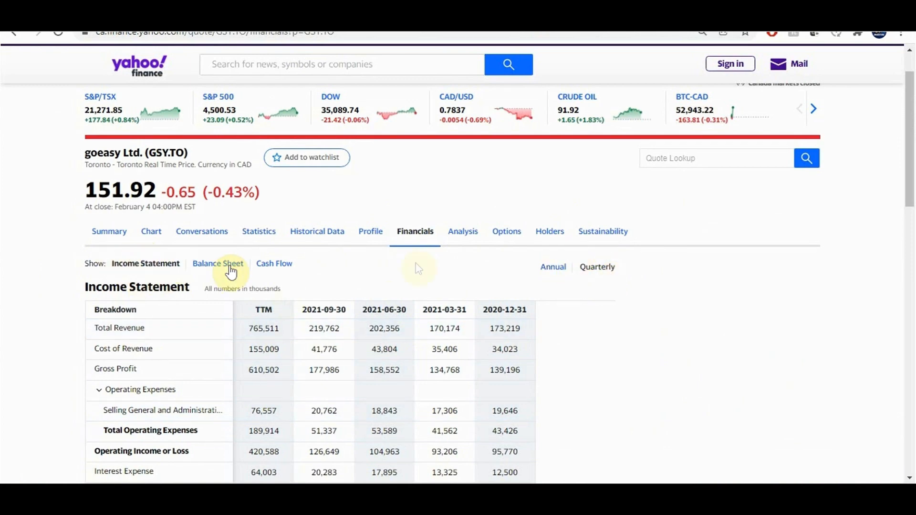
{"action": "scroll", "coordinate": [579, 301], "scroll_direction": "down", "scroll_amount": 2}
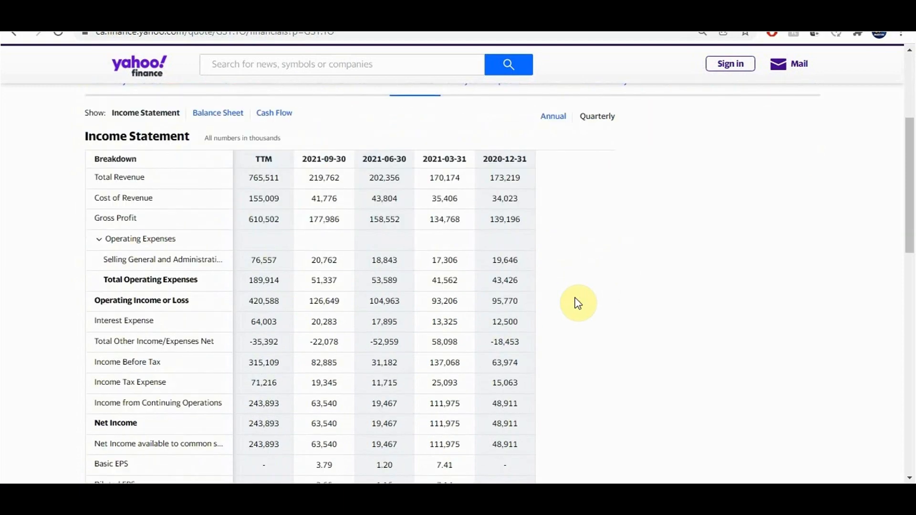
{"action": "scroll", "coordinate": [377, 393], "scroll_direction": "down", "scroll_amount": 4}
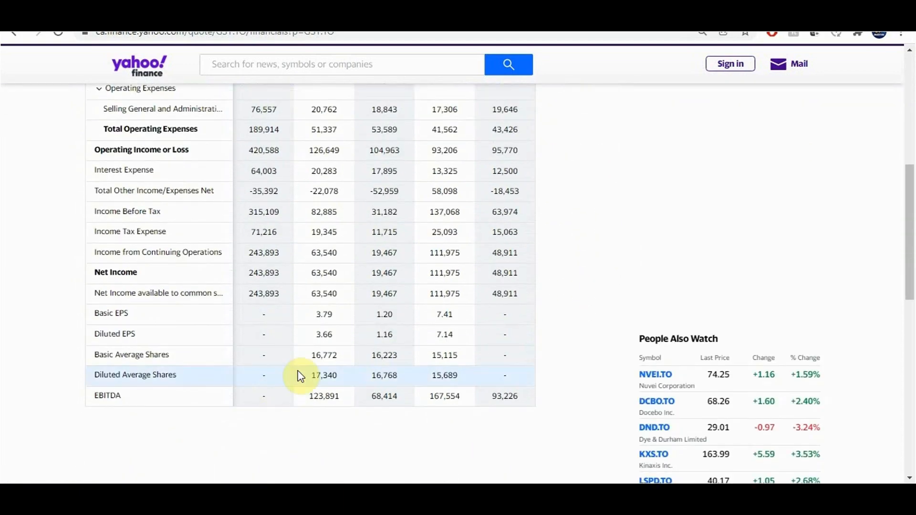
{"action": "scroll", "coordinate": [323, 375], "scroll_direction": "up", "scroll_amount": 3}
{"action": "scroll", "coordinate": [323, 375], "scroll_direction": "up", "scroll_amount": 2}
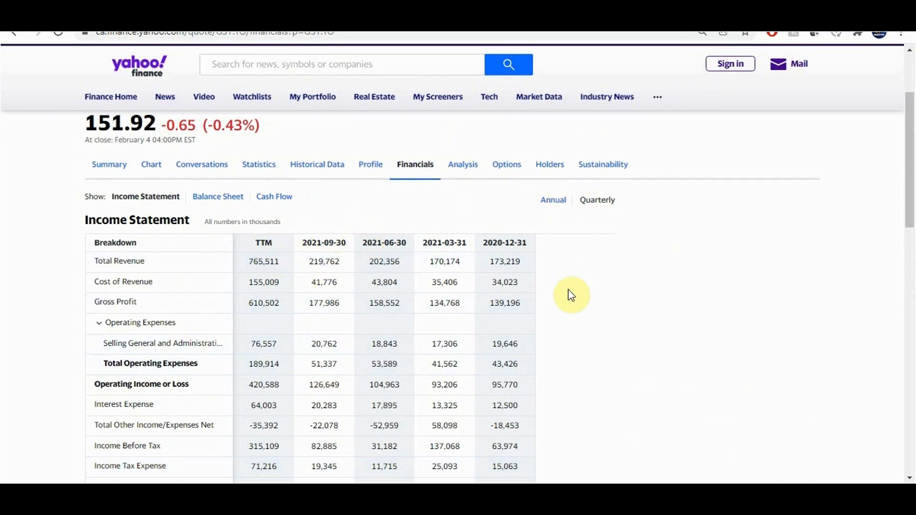
{"action": "scroll", "coordinate": [571, 294], "scroll_direction": "down", "scroll_amount": 5}
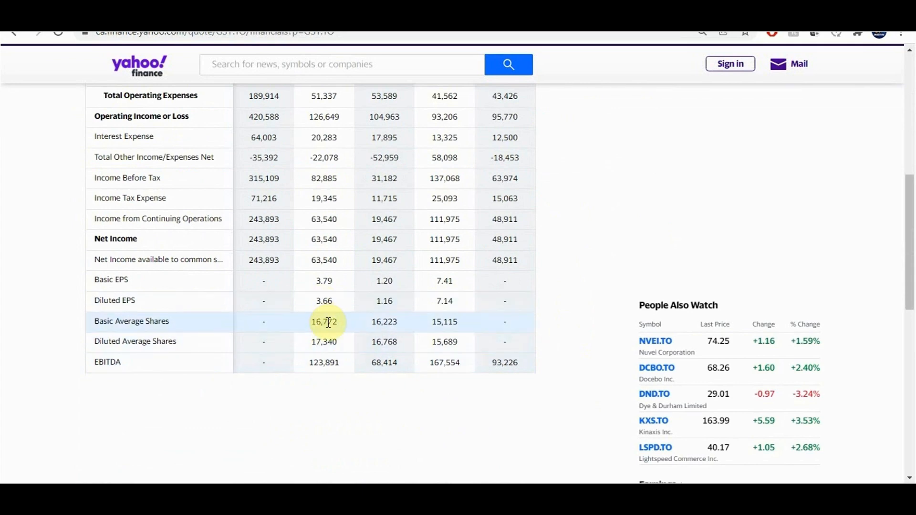
{"action": "scroll", "coordinate": [528, 303], "scroll_direction": "up", "scroll_amount": 6}
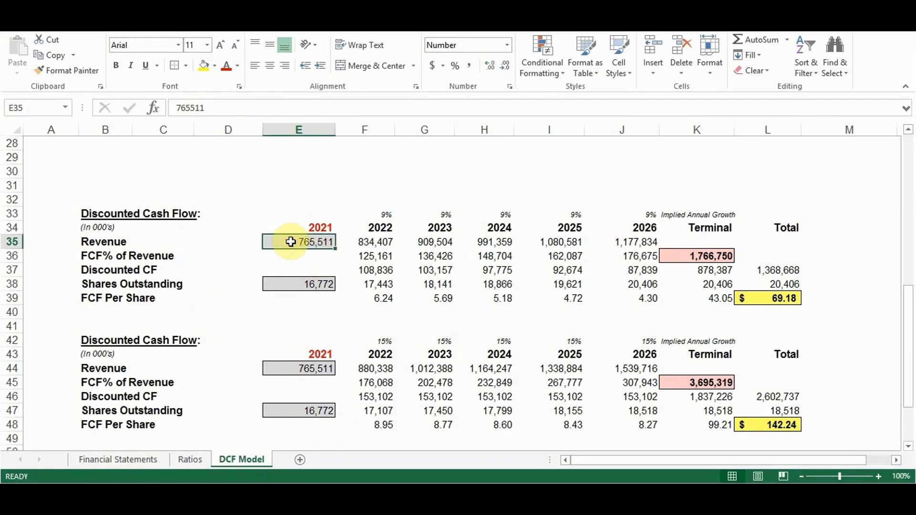
Return to the Excel DCF model and compare the 2021 Revenue inputs of both cash flow tables with the assumptions and buy targets
{"action": "left_click", "coordinate": [289, 366]}
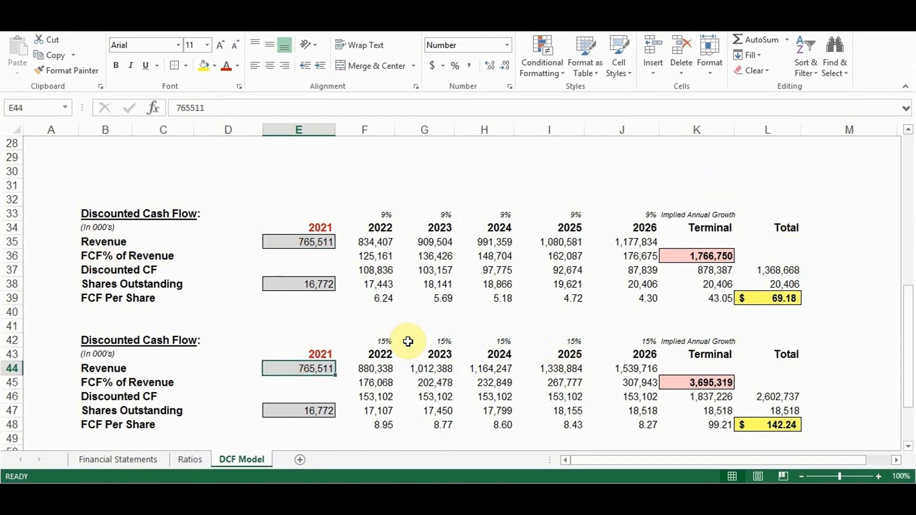
{"action": "scroll", "coordinate": [116, 265], "scroll_direction": "up", "scroll_amount": 7}
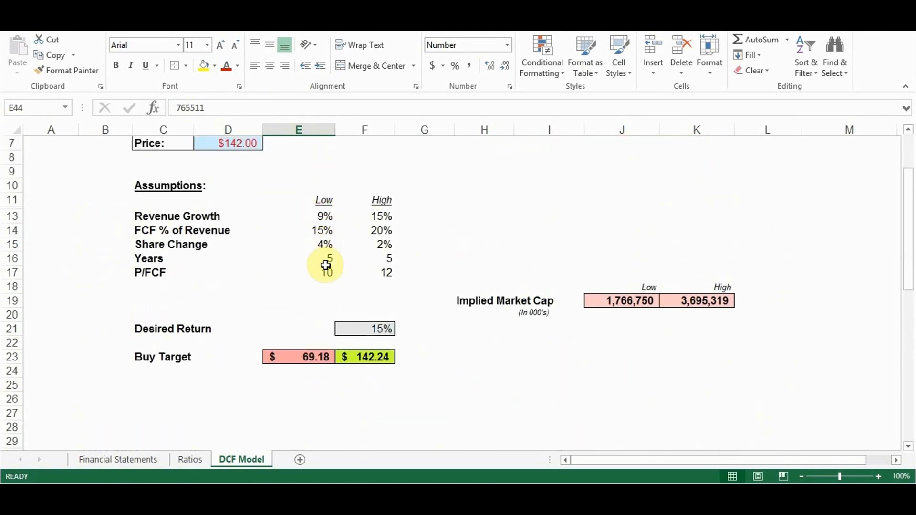
{"action": "scroll", "coordinate": [308, 361], "scroll_direction": "down", "scroll_amount": 9}
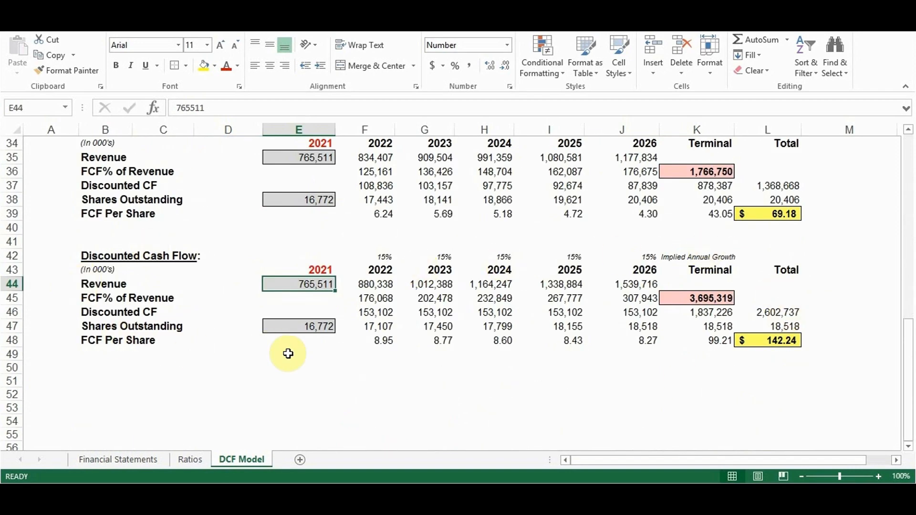
{"action": "scroll", "coordinate": [334, 294], "scroll_direction": "up", "scroll_amount": 6}
{"action": "scroll", "coordinate": [372, 175], "scroll_direction": "up", "scroll_amount": 2}
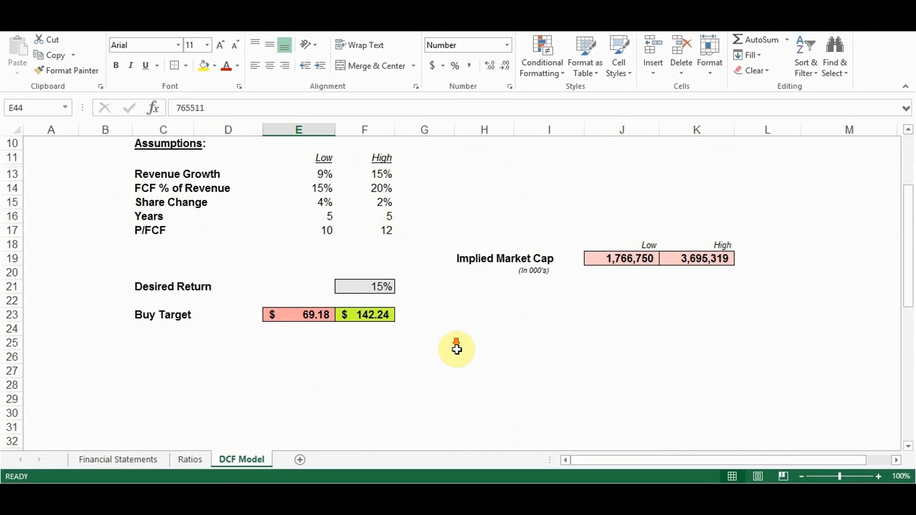
{"action": "scroll", "coordinate": [461, 349], "scroll_direction": "down", "scroll_amount": 7}
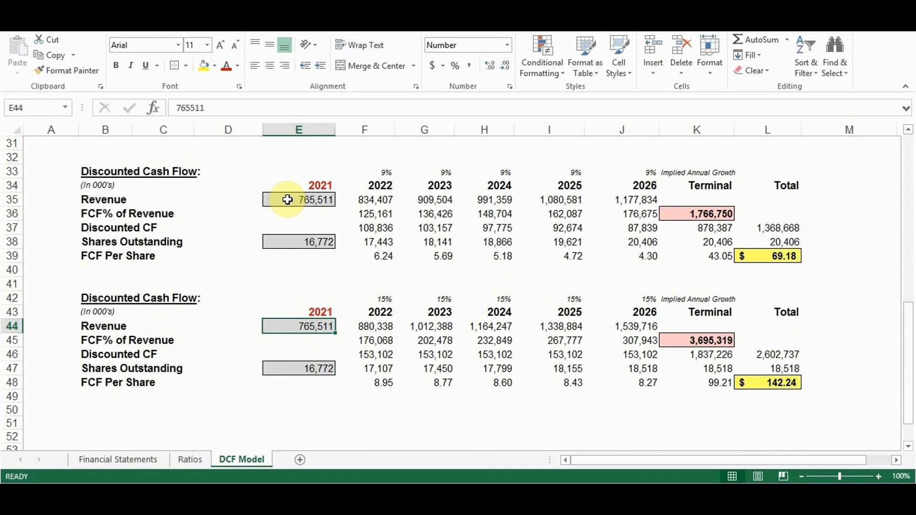
{"action": "left_click", "coordinate": [287, 199]}
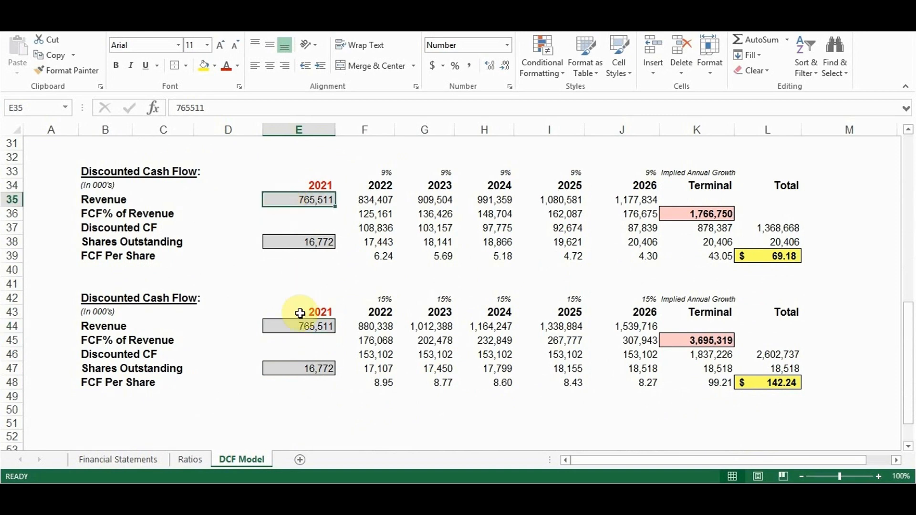
{"action": "left_click", "coordinate": [279, 325]}
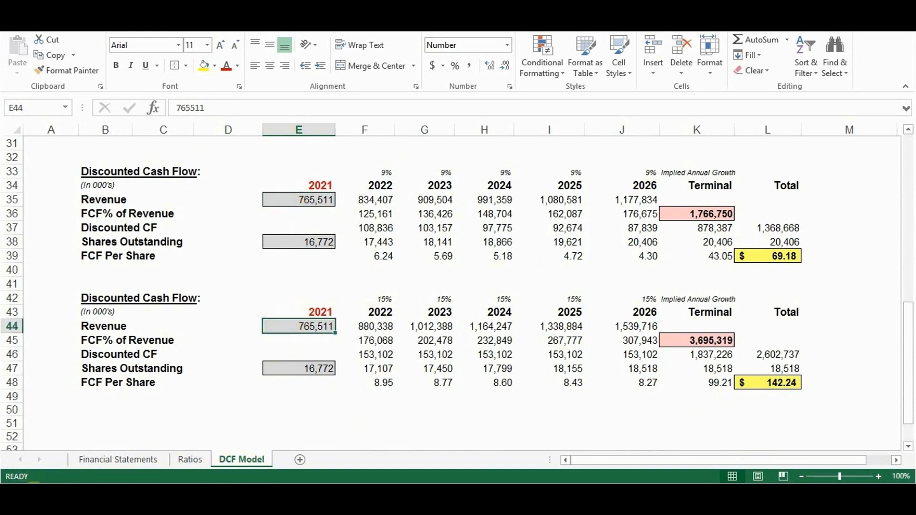
Switch to the Yahoo Finance income statement and copy the 2021-09-30 Diluted Average Shares figure, 17,340
{"action": "key", "text": "alt+Tab"}
{"action": "scroll", "coordinate": [305, 315], "scroll_direction": "down", "scroll_amount": 5}
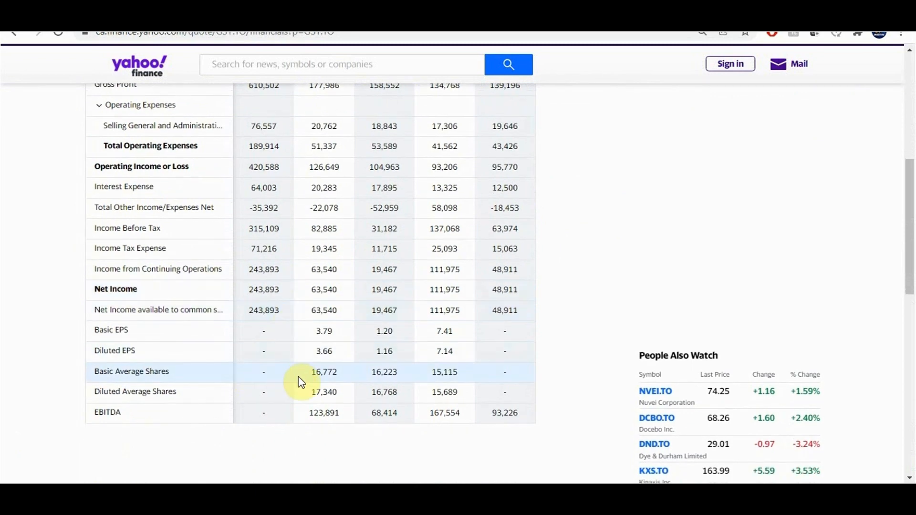
{"action": "left_click", "coordinate": [294, 384]}
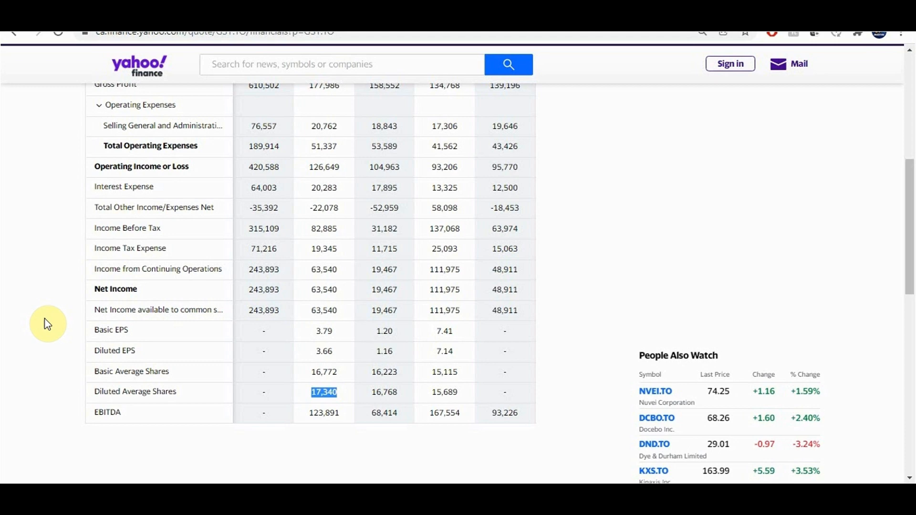
{"action": "right_click", "coordinate": [325, 392]}
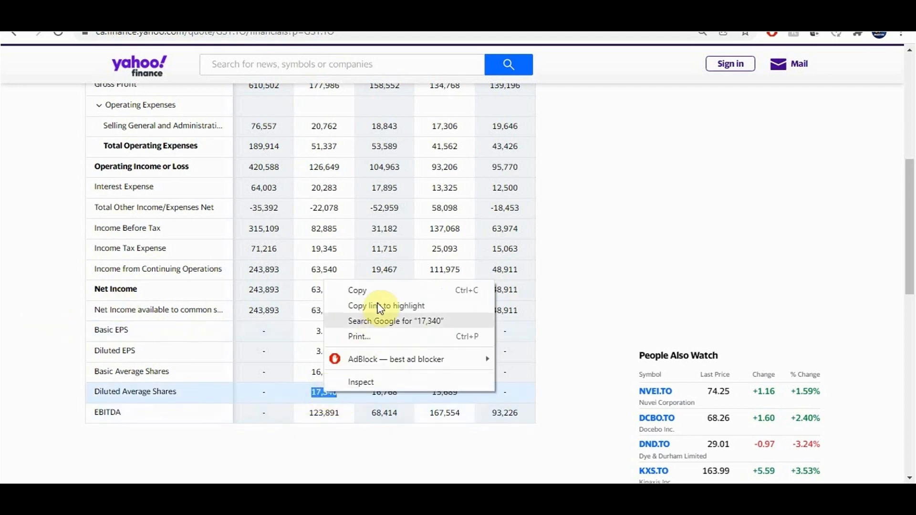
{"action": "left_click", "coordinate": [380, 290]}
{"action": "right_click", "coordinate": [326, 391]}
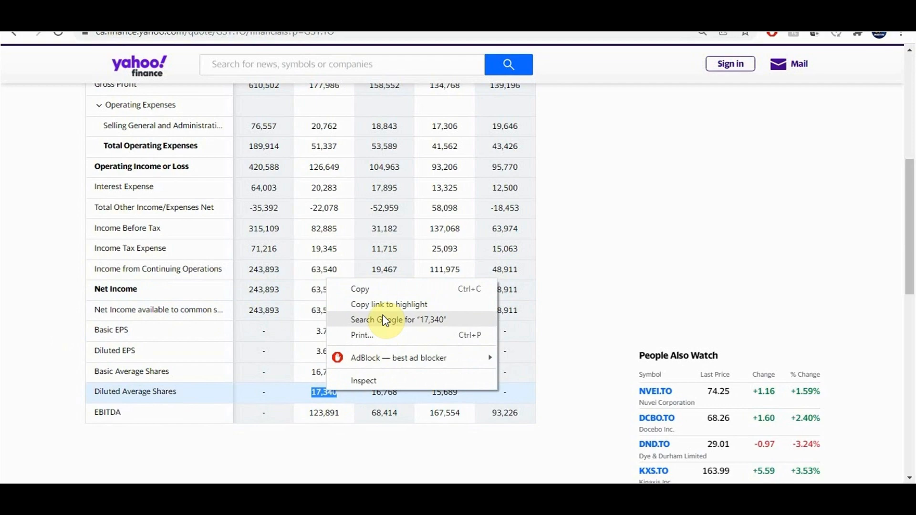
{"action": "left_click", "coordinate": [388, 289]}
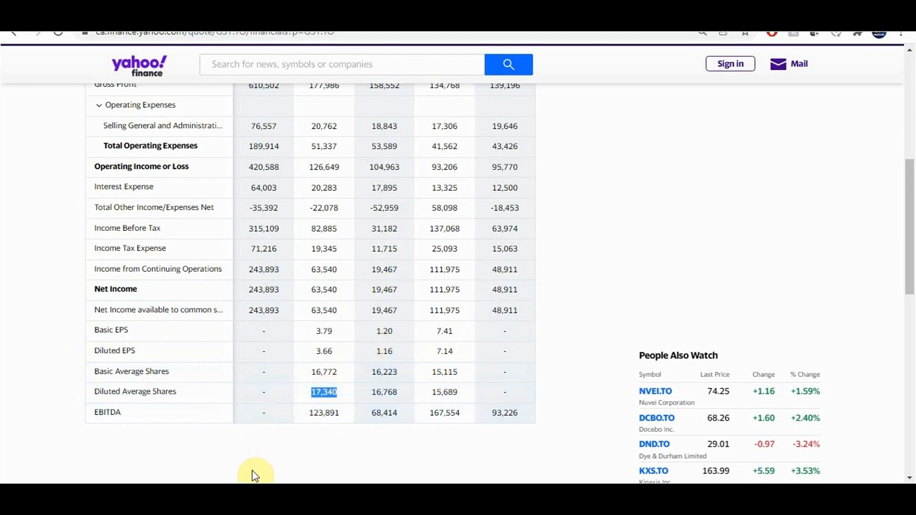
Return to the Excel DCF model and paste 17,340 as the 2021 Shares Outstanding in both the low- and high-case tables
{"action": "key", "text": "alt+Tab"}
{"action": "left_click", "coordinate": [306, 242]}
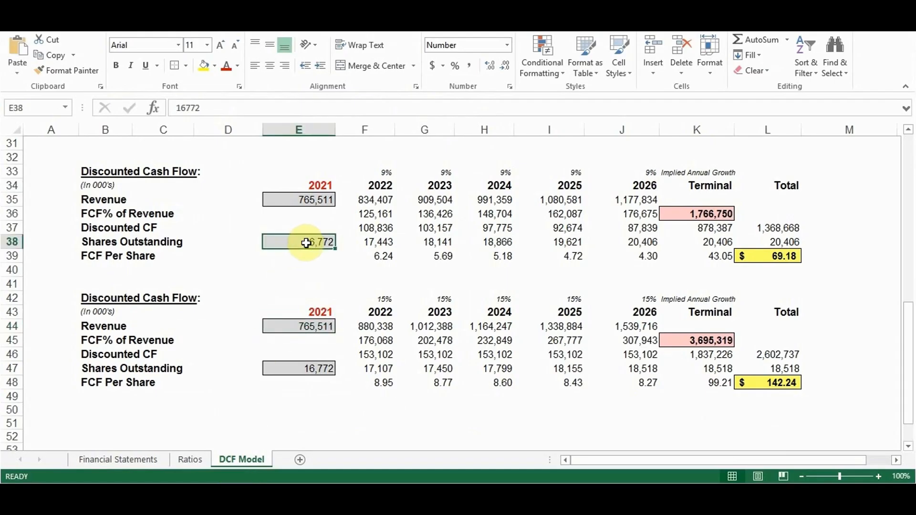
{"action": "right_click", "coordinate": [309, 243]}
{"action": "left_click", "coordinate": [343, 271]}
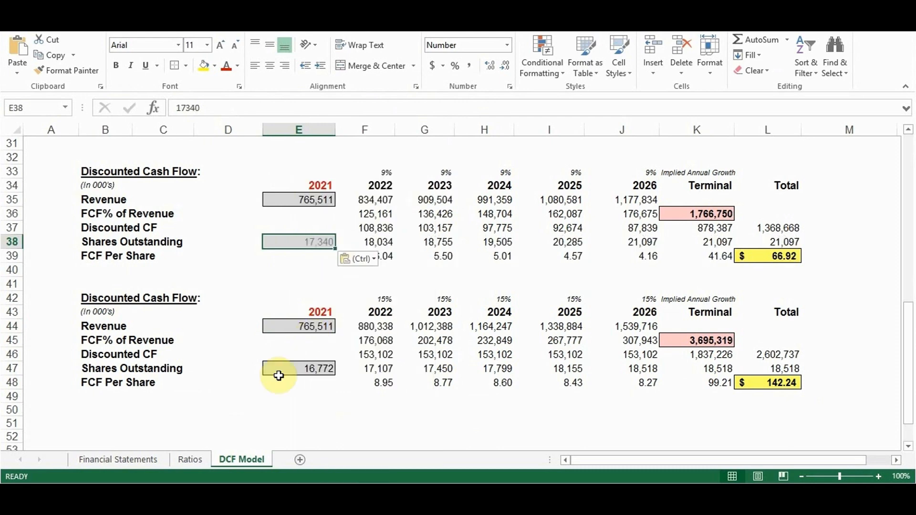
{"action": "right_click", "coordinate": [281, 367]}
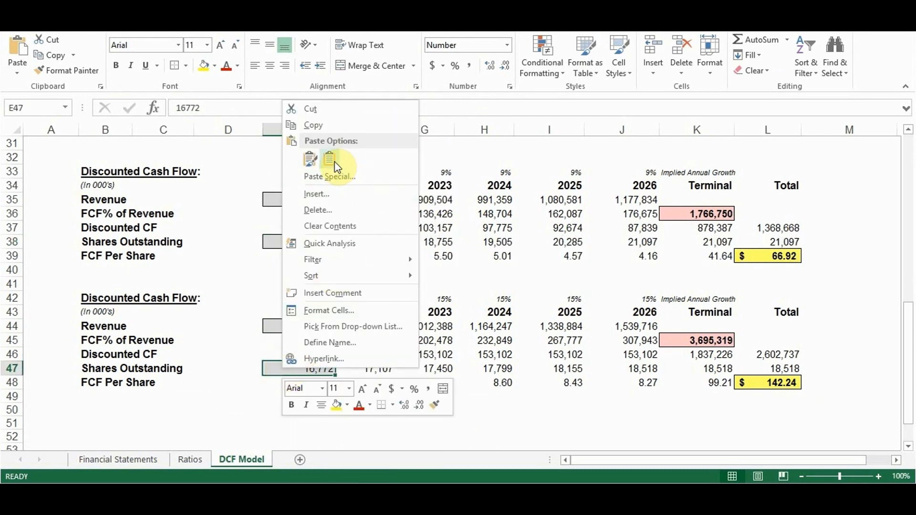
{"action": "left_click", "coordinate": [334, 159]}
{"action": "left_click", "coordinate": [459, 424]}
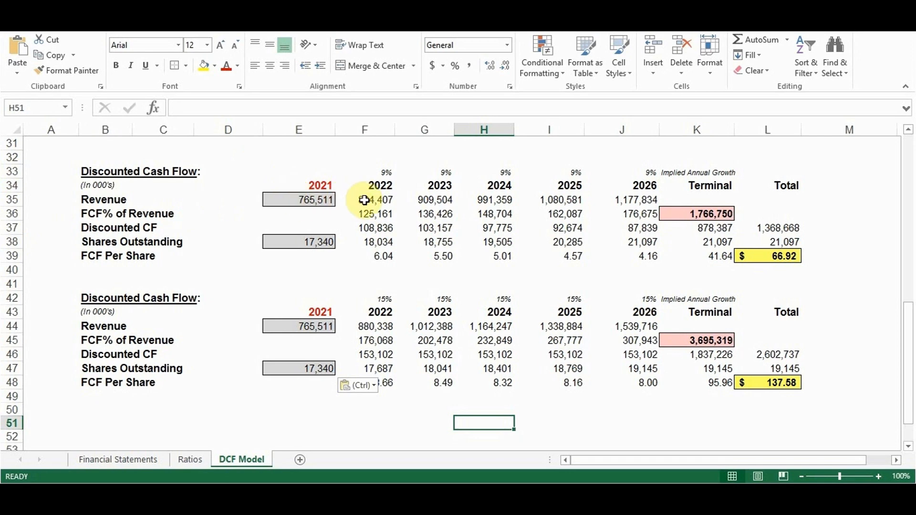
Examine the low-case Revenue row, from the 2021 input to the 2022 projection, against the growth assumptions
{"action": "left_click", "coordinate": [302, 199]}
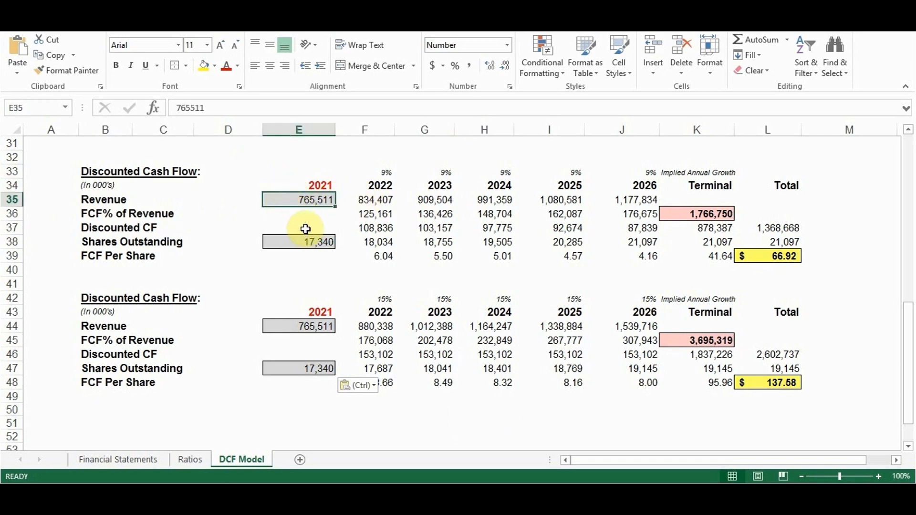
{"action": "left_click", "coordinate": [18, 202]}
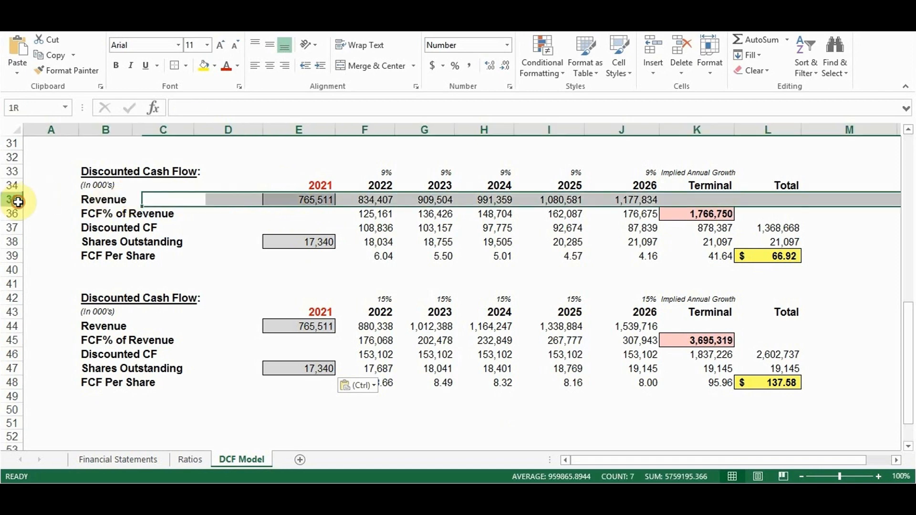
{"action": "left_click", "coordinate": [295, 202]}
{"action": "left_click", "coordinate": [389, 204]}
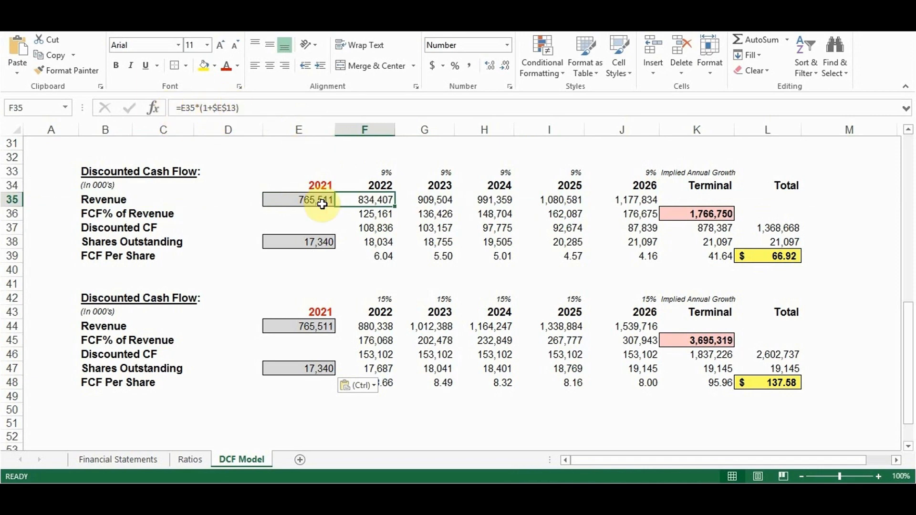
{"action": "scroll", "coordinate": [368, 198], "scroll_direction": "up", "scroll_amount": 4}
{"action": "scroll", "coordinate": [376, 327], "scroll_direction": "up", "scroll_amount": 5}
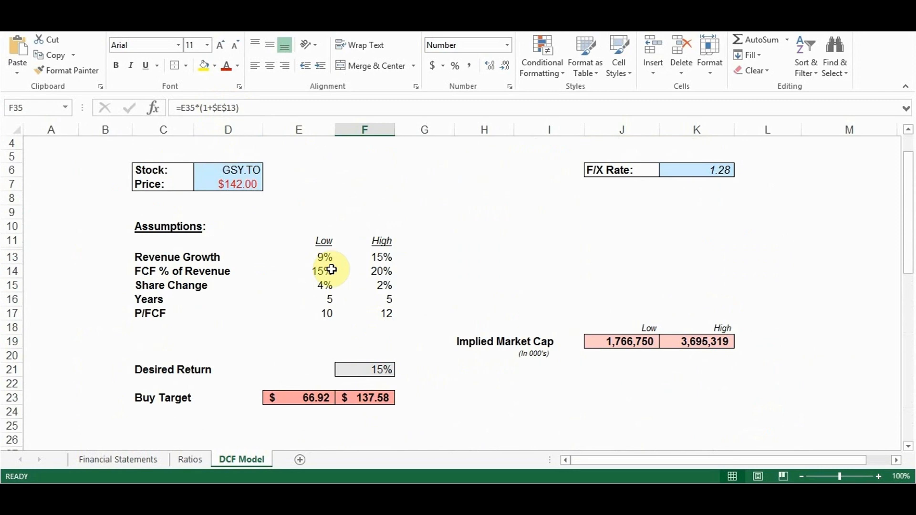
{"action": "scroll", "coordinate": [358, 317], "scroll_direction": "down", "scroll_amount": 5}
Inspect the low-case 2022 Revenue formula and trace its references to 2021 Revenue and the Low Revenue Growth assumption, leaving it unedited
{"action": "double_click", "coordinate": [377, 368]}
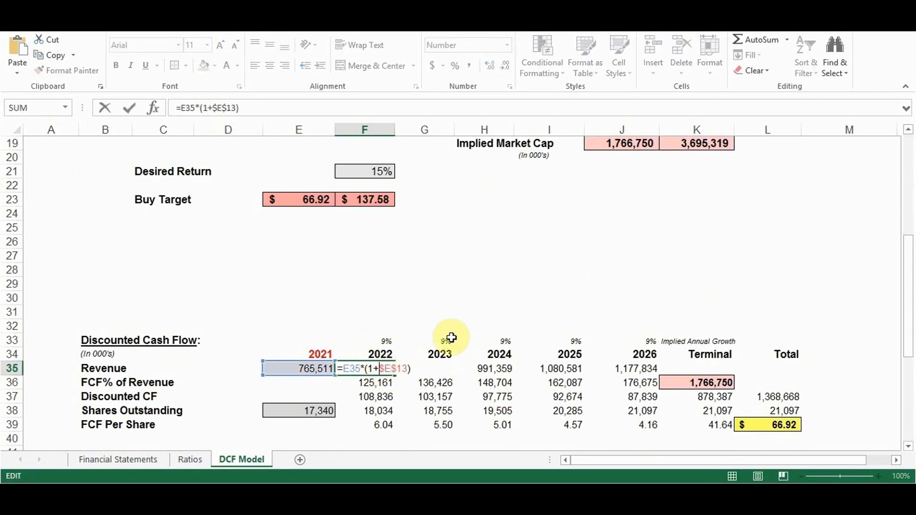
{"action": "key", "text": "Left"}
{"action": "key", "text": "Left"}
{"action": "key", "text": "Left"}
{"action": "key", "text": "Left"}
{"action": "key", "text": "Left"}
{"action": "key", "text": "Left"}
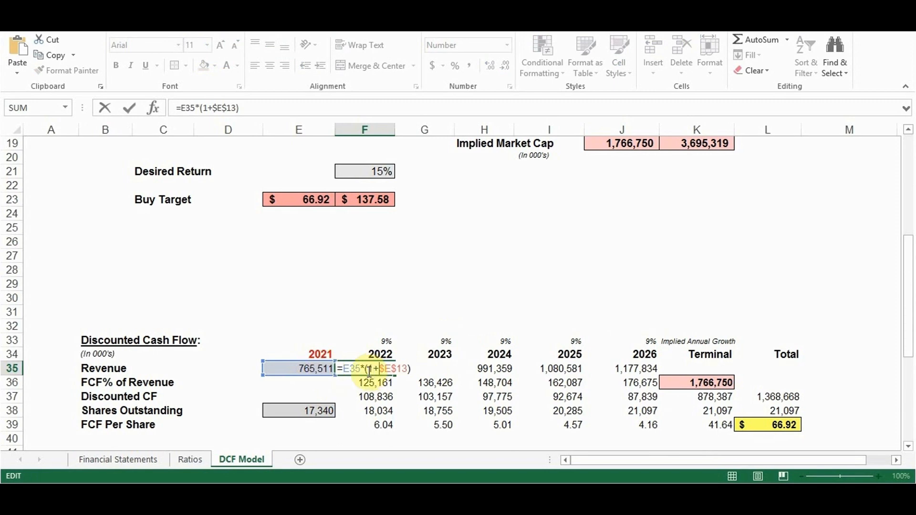
{"action": "scroll", "coordinate": [389, 300], "scroll_direction": "up", "scroll_amount": 5}
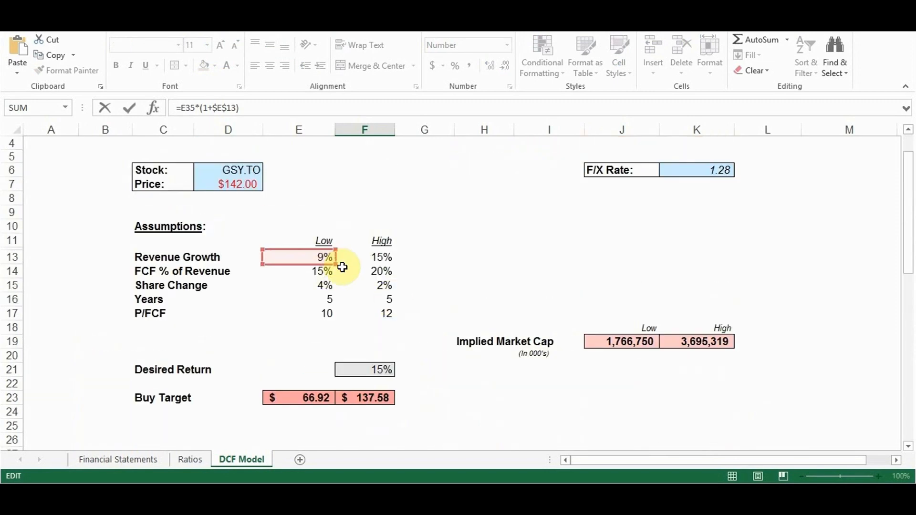
{"action": "scroll", "coordinate": [373, 296], "scroll_direction": "down", "scroll_amount": 3}
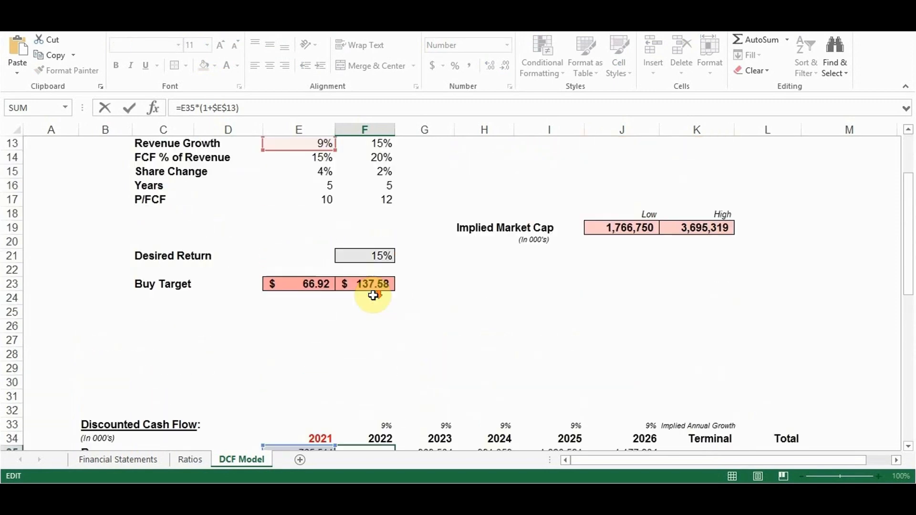
{"action": "scroll", "coordinate": [373, 296], "scroll_direction": "down", "scroll_amount": 6}
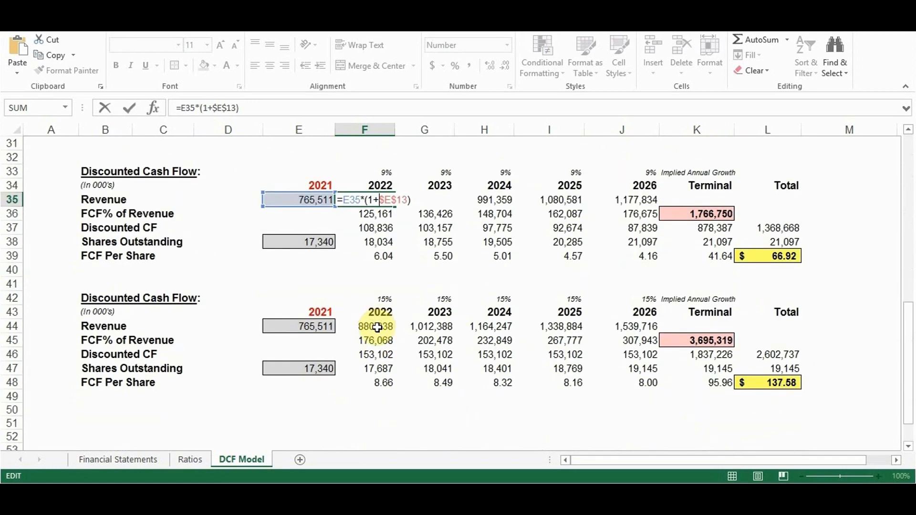
{"action": "left_click", "coordinate": [377, 328]}
{"action": "key", "text": "Escape"}
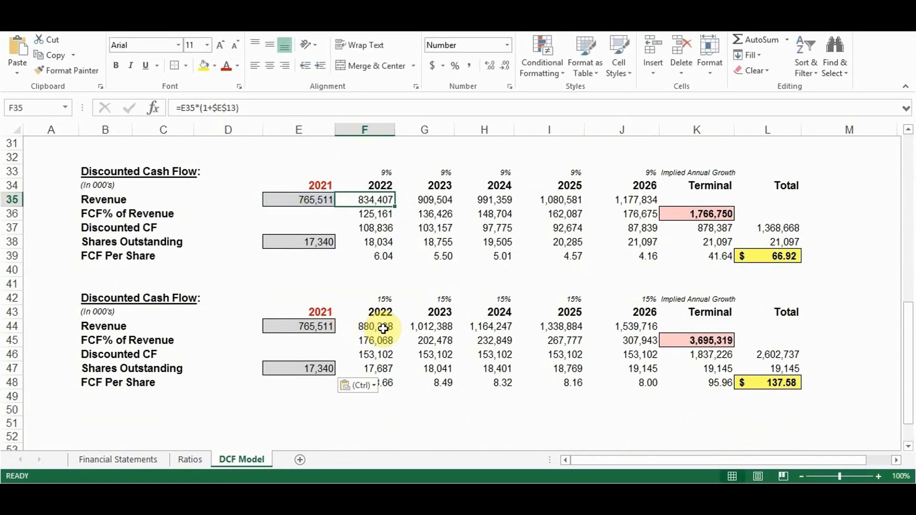
Inspect the high-case 2022 Revenue formula and trace its reference to the High Revenue Growth assumption, leaving it unedited
{"action": "double_click", "coordinate": [383, 328]}
{"action": "scroll", "coordinate": [392, 326], "scroll_direction": "up", "scroll_amount": 4}
{"action": "scroll", "coordinate": [401, 315], "scroll_direction": "up", "scroll_amount": 3}
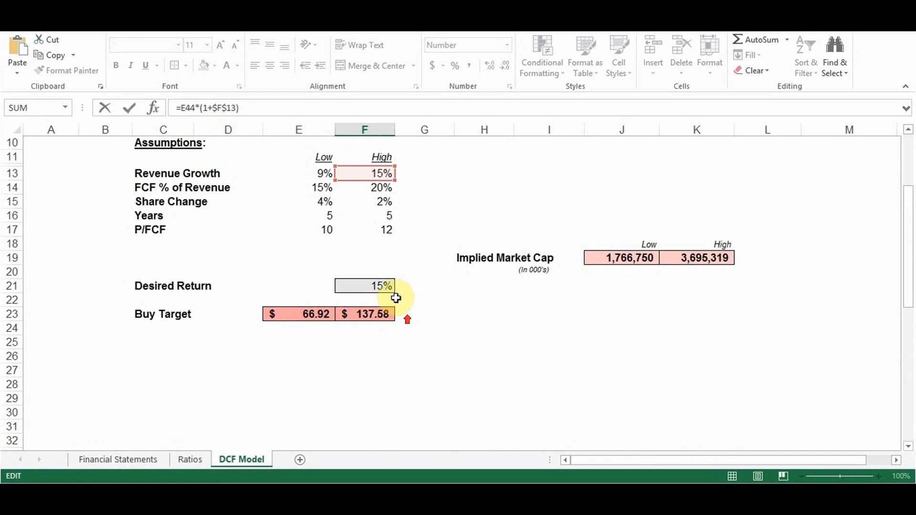
{"action": "scroll", "coordinate": [447, 295], "scroll_direction": "down", "scroll_amount": 2}
{"action": "scroll", "coordinate": [448, 296], "scroll_direction": "down", "scroll_amount": 4}
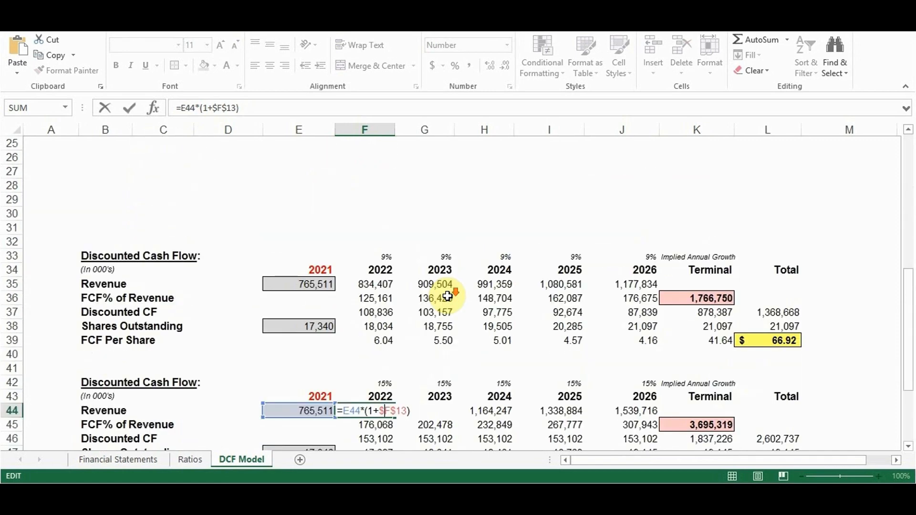
{"action": "key", "text": "Escape"}
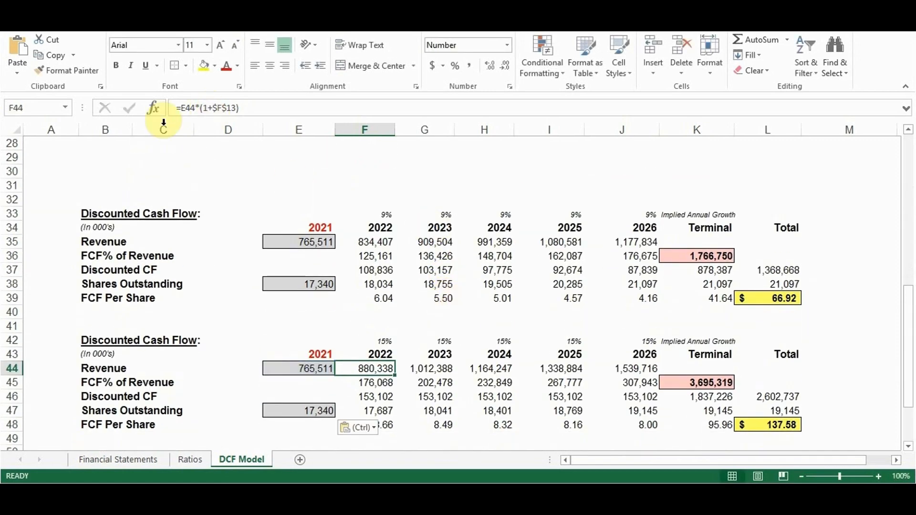
Check the high-case Revenue formulas for 2023 through 2026, tracing the 2026 formula back to 2025 Revenue and the High Revenue Growth assumption
{"action": "key", "text": "Right"}
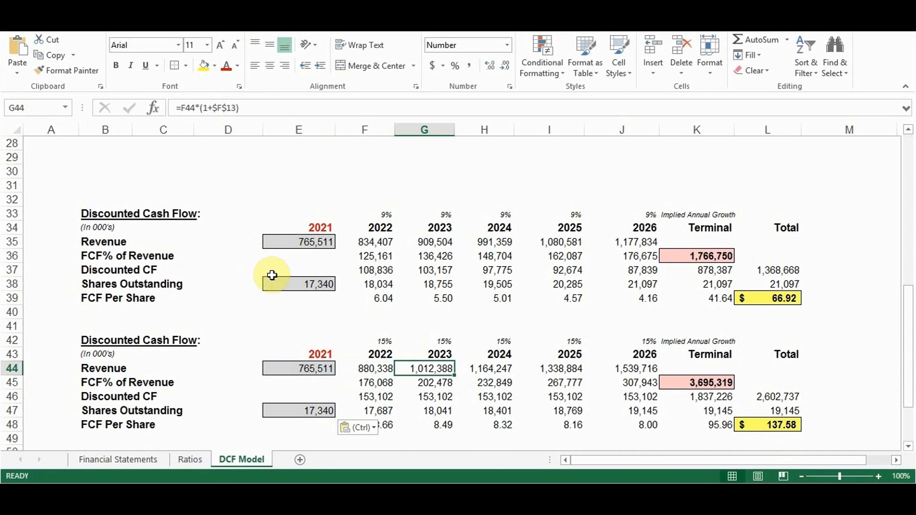
{"action": "key", "text": "Right"}
{"action": "key", "text": "Right"}
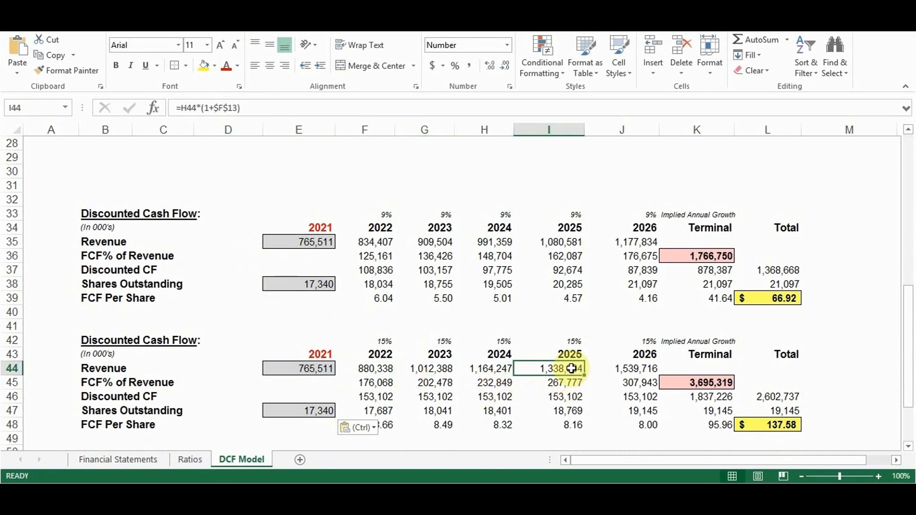
{"action": "double_click", "coordinate": [625, 369]}
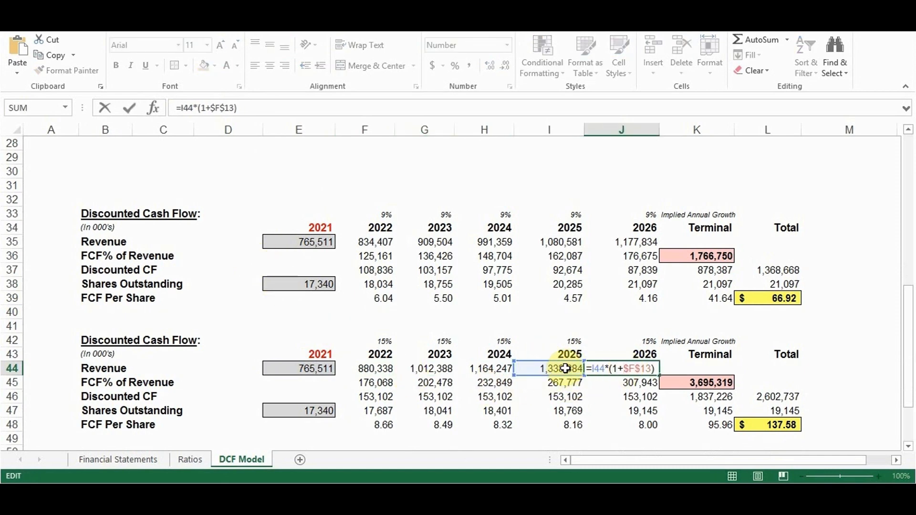
{"action": "scroll", "coordinate": [548, 363], "scroll_direction": "up", "scroll_amount": 6}
{"action": "scroll", "coordinate": [458, 272], "scroll_direction": "up", "scroll_amount": 1}
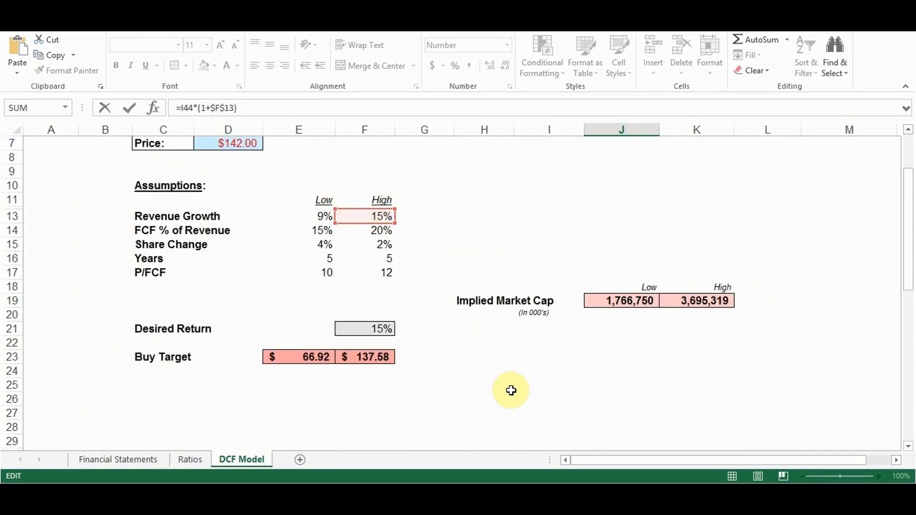
{"action": "key", "text": "Escape"}
{"action": "scroll", "coordinate": [511, 390], "scroll_direction": "down", "scroll_amount": 8}
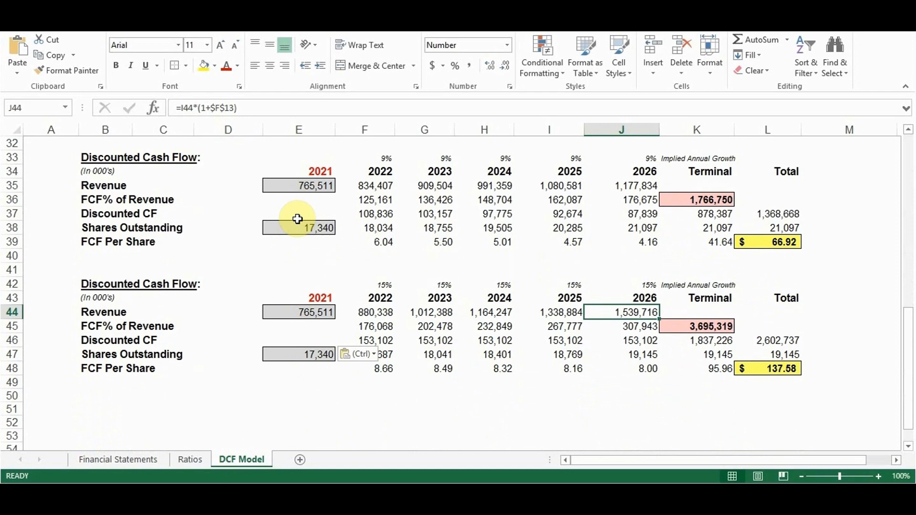
Examine the low-case FCF% of Revenue row alongside the FCF % of Revenue assumptions
{"action": "left_click", "coordinate": [12, 199]}
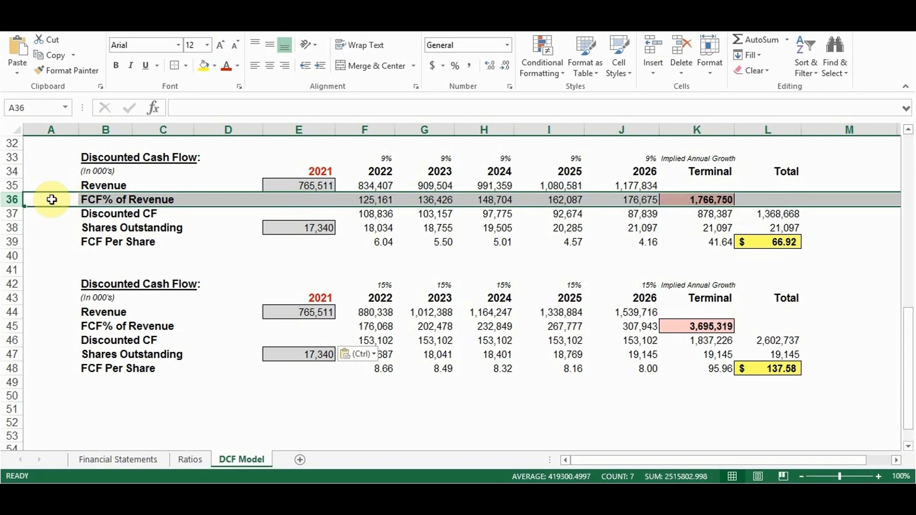
{"action": "left_click", "coordinate": [99, 200]}
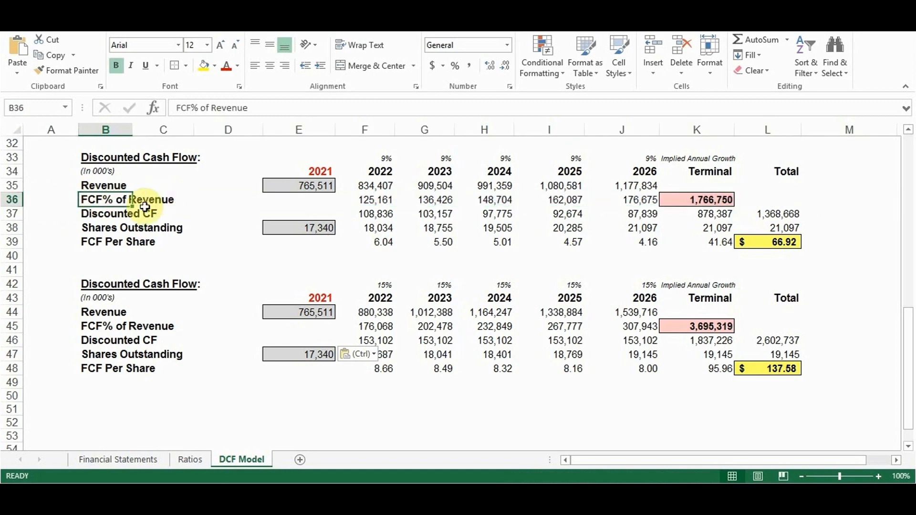
{"action": "scroll", "coordinate": [276, 289], "scroll_direction": "up", "scroll_amount": 10}
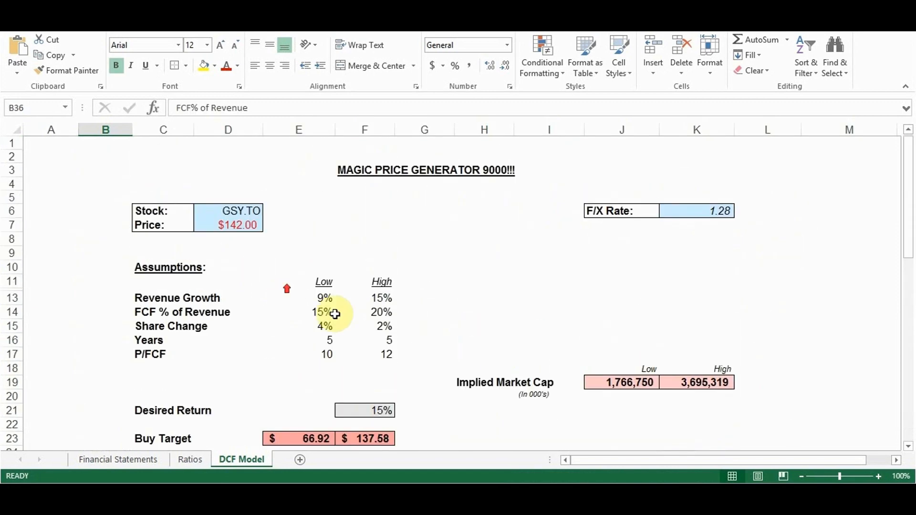
{"action": "left_click_drag", "start_coordinate": [908, 217], "coordinate": [908, 227]}
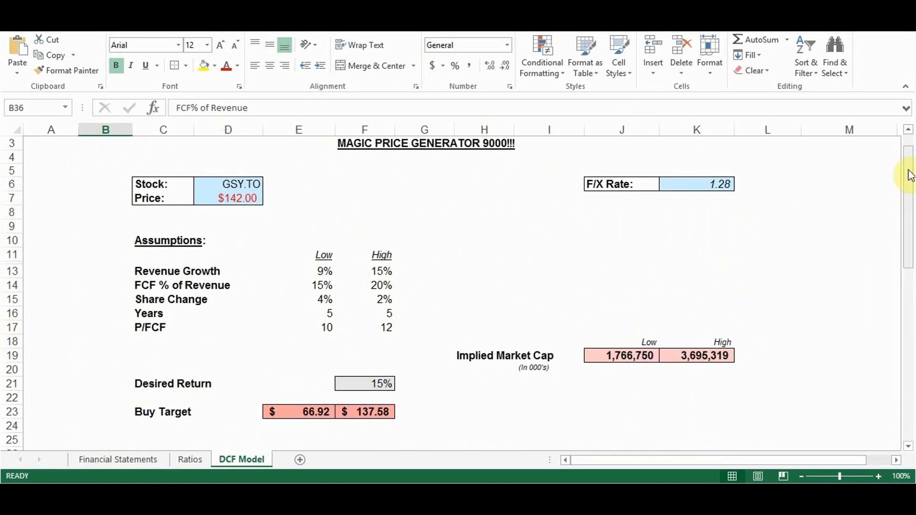
{"action": "left_click_drag", "start_coordinate": [909, 204], "coordinate": [911, 355]}
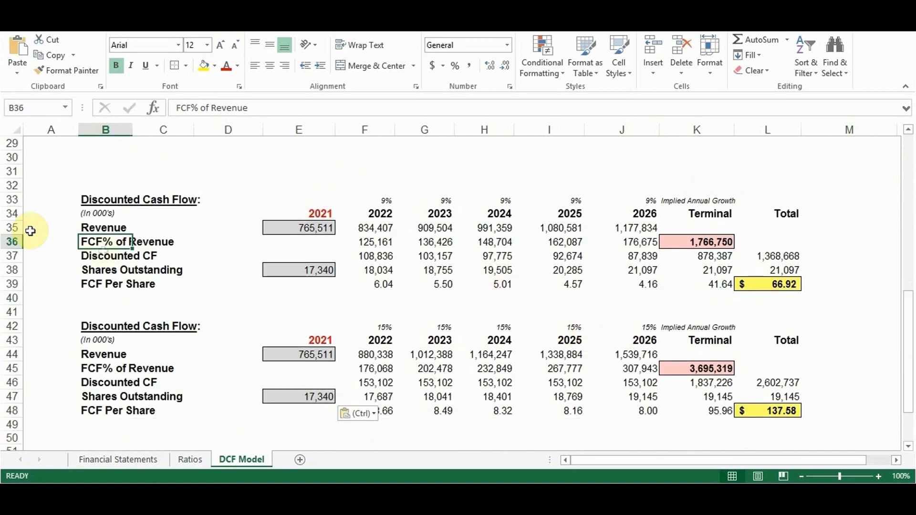
Inspect the low-case 2022 FCF% of Revenue formula and trace its references to 2022 Revenue and the Low FCF % of Revenue assumption
{"action": "left_click", "coordinate": [382, 241]}
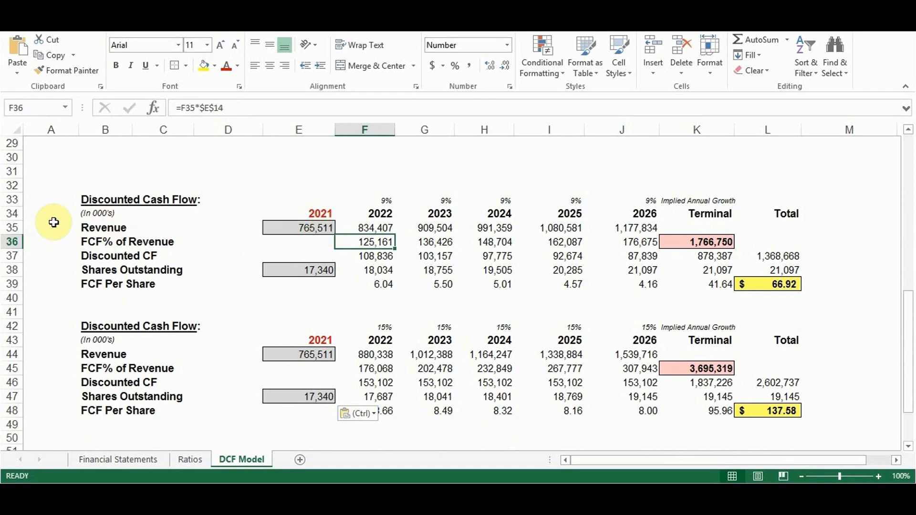
{"action": "left_click", "coordinate": [13, 228]}
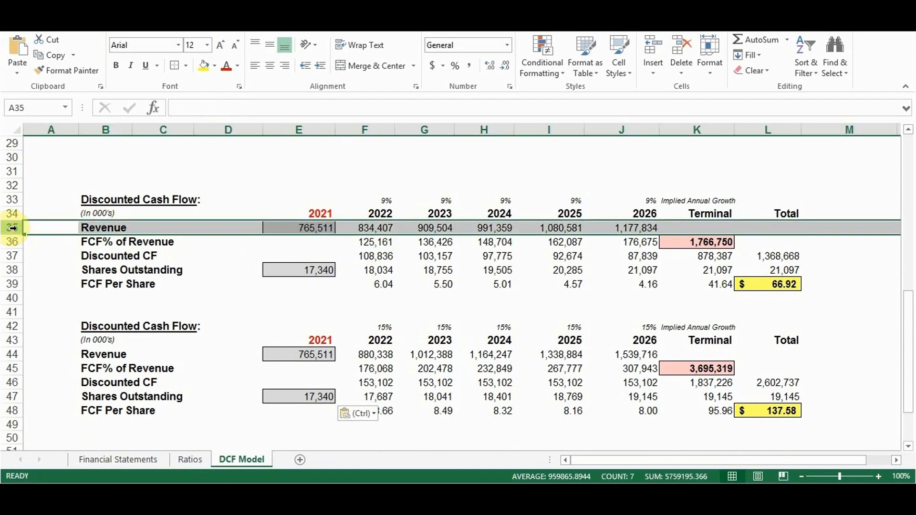
{"action": "double_click", "coordinate": [373, 245]}
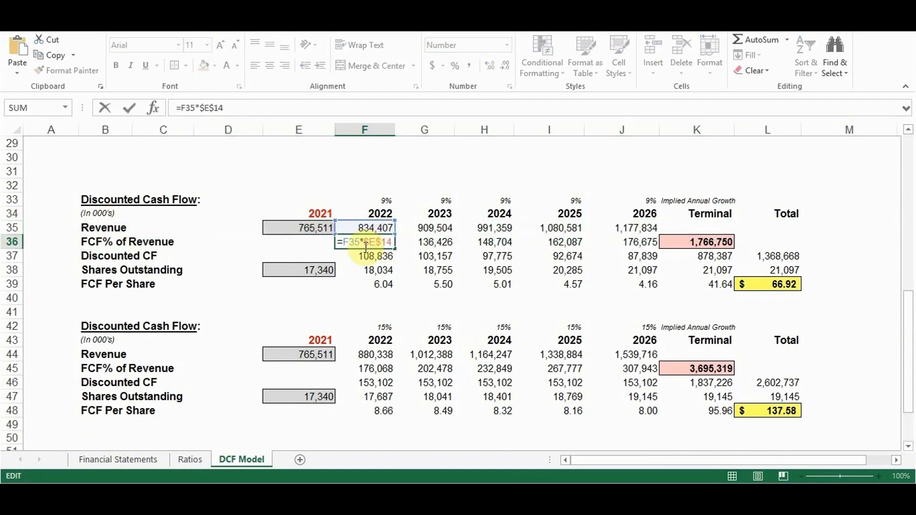
{"action": "scroll", "coordinate": [375, 246], "scroll_direction": "up", "scroll_amount": 1}
{"action": "scroll", "coordinate": [379, 262], "scroll_direction": "up", "scroll_amount": 7}
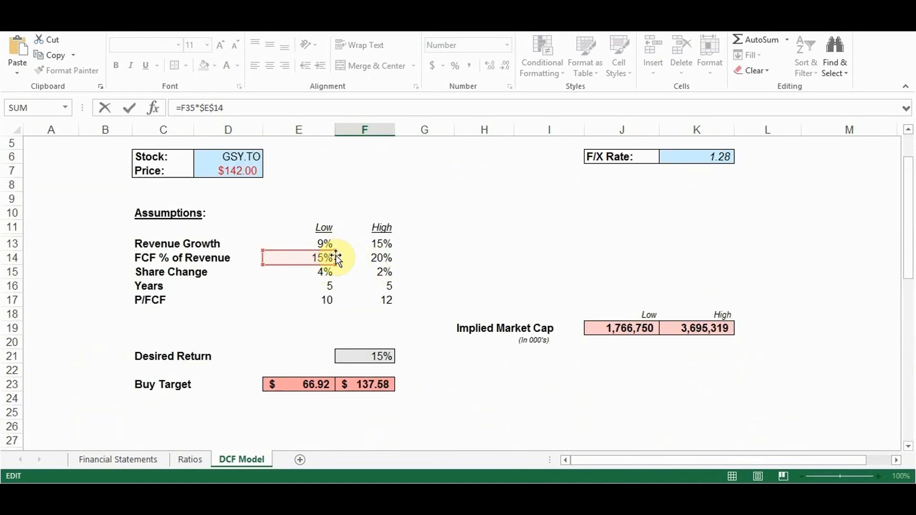
{"action": "scroll", "coordinate": [375, 276], "scroll_direction": "down", "scroll_amount": 6}
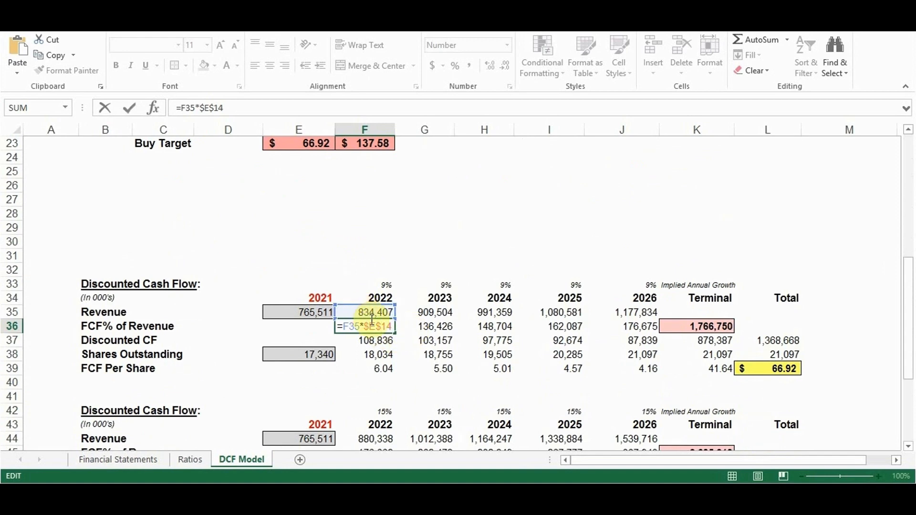
{"action": "key", "text": "ctrl+Return"}
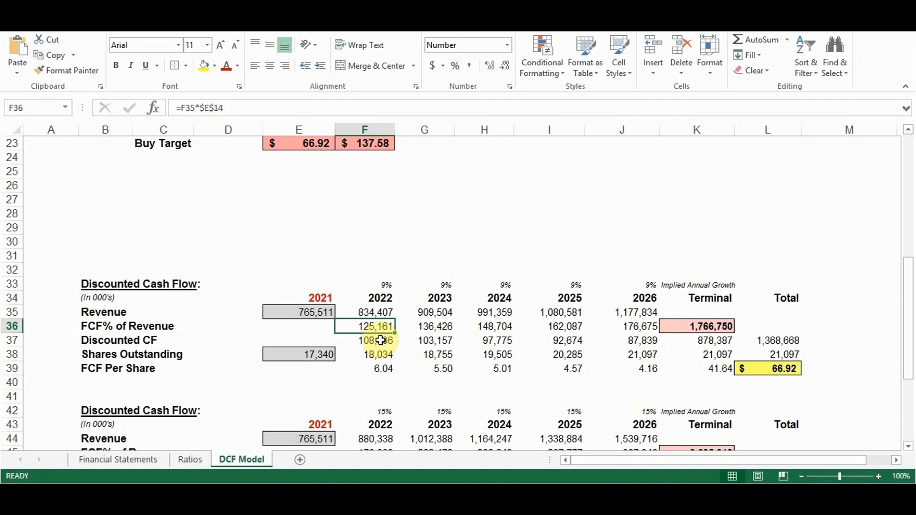
Compare the Low and High FCF % of Revenue assumptions with the projected cash flows in the discounted cash flow tables
{"action": "scroll", "coordinate": [377, 339], "scroll_direction": "up", "scroll_amount": 5}
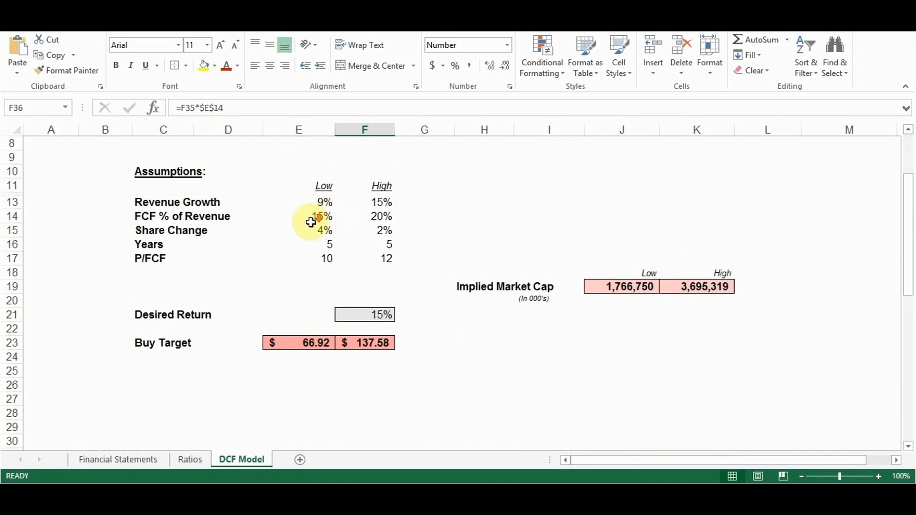
{"action": "scroll", "coordinate": [313, 219], "scroll_direction": "down", "scroll_amount": 4}
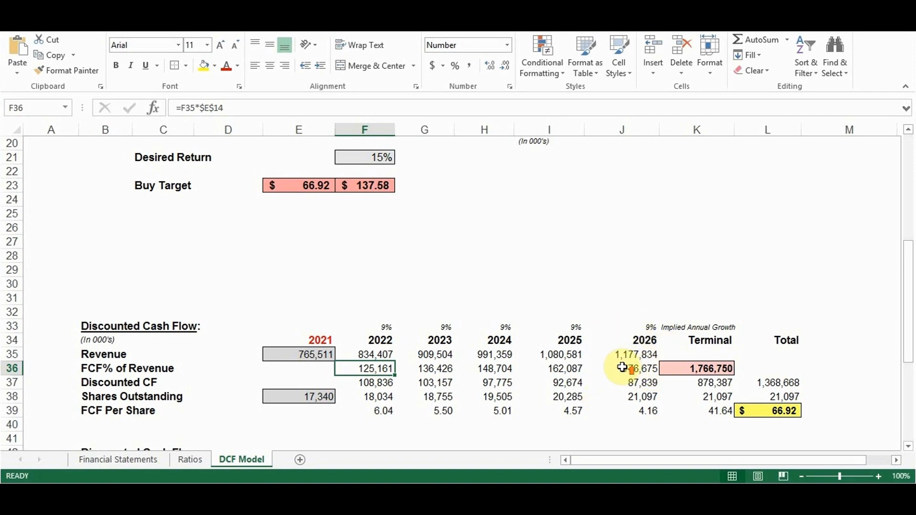
{"action": "scroll", "coordinate": [622, 367], "scroll_direction": "up", "scroll_amount": 3}
{"action": "left_click", "coordinate": [379, 174]}
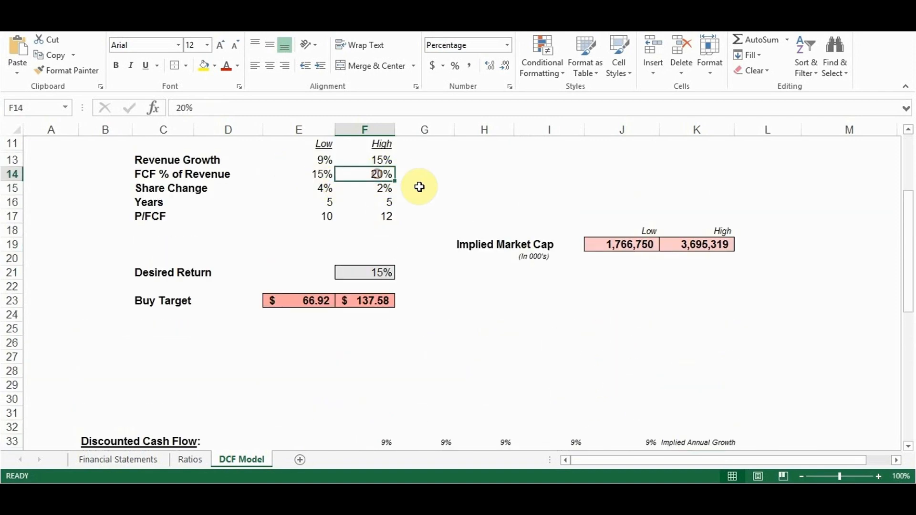
{"action": "left_click", "coordinate": [304, 175]}
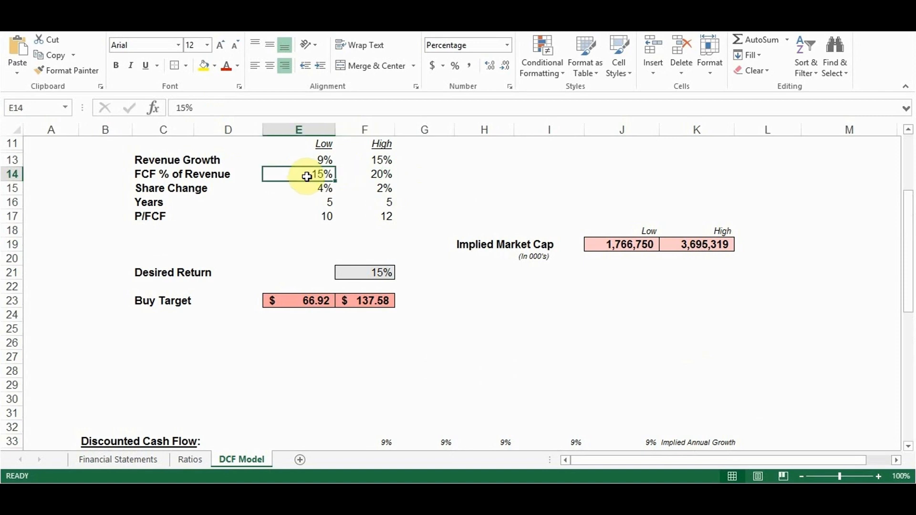
{"action": "scroll", "coordinate": [529, 365], "scroll_direction": "down", "scroll_amount": 3}
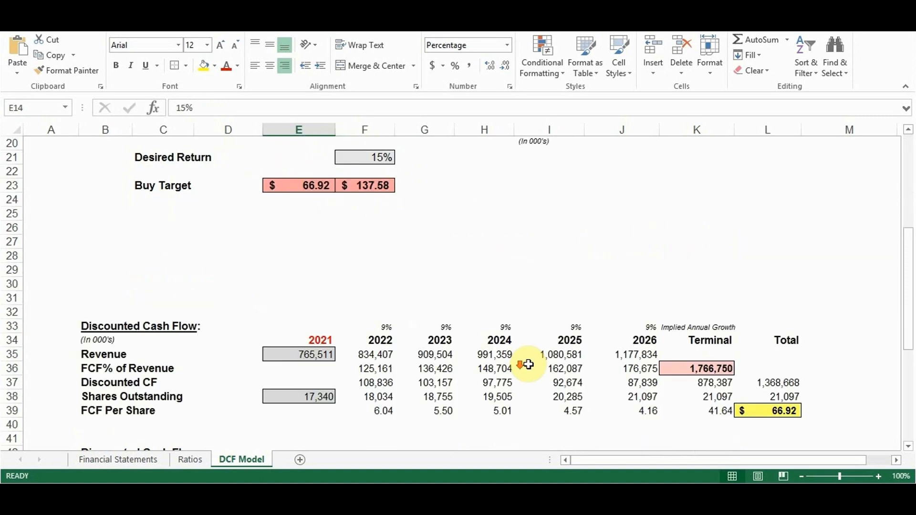
{"action": "scroll", "coordinate": [529, 365], "scroll_direction": "down", "scroll_amount": 2}
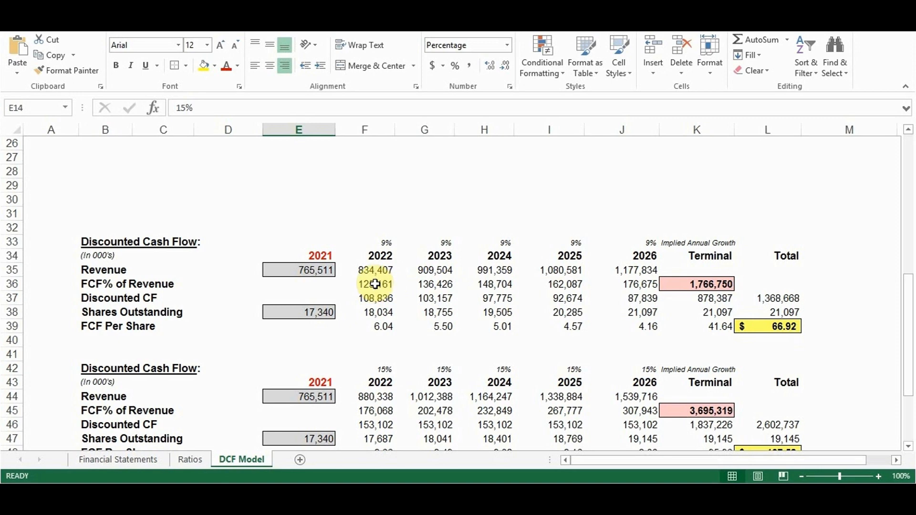
Recheck the low-case 2022 FCF% of Revenue formula against the Low and High FCF % of Revenue assumptions
{"action": "scroll", "coordinate": [377, 284], "scroll_direction": "up", "scroll_amount": 8}
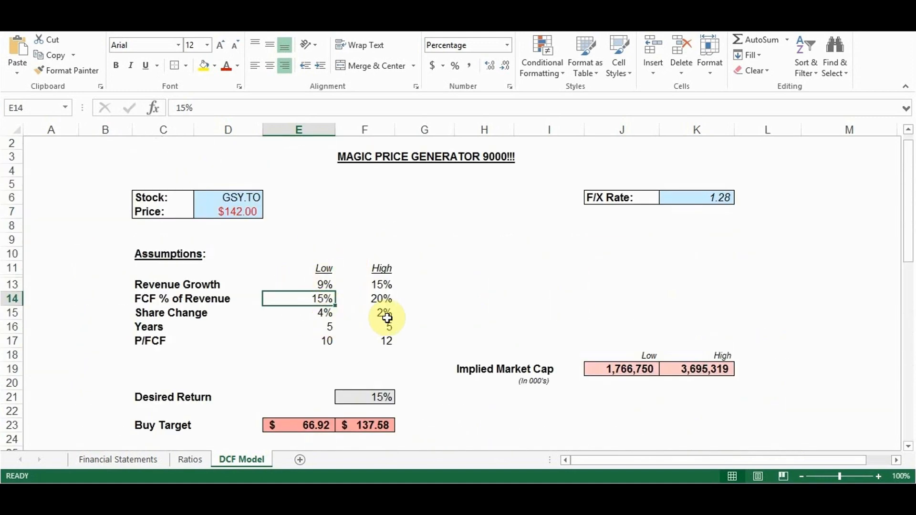
{"action": "scroll", "coordinate": [386, 317], "scroll_direction": "down", "scroll_amount": 6}
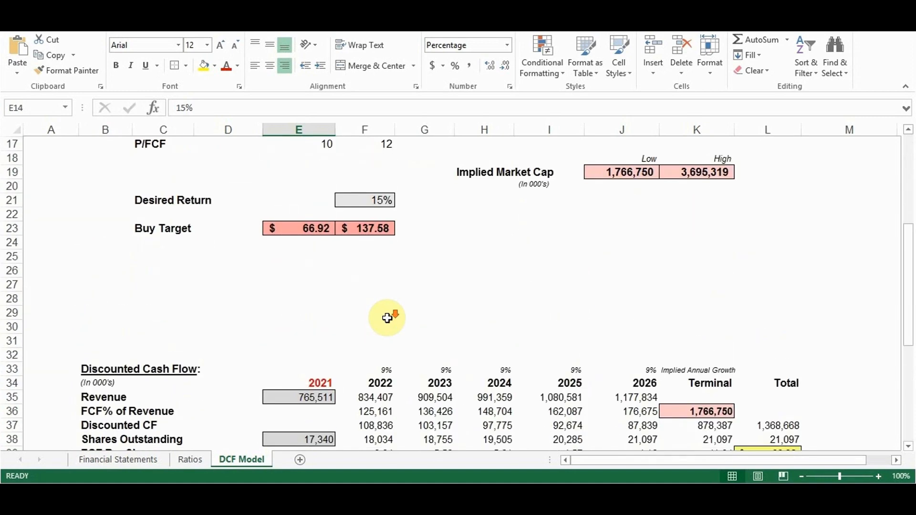
{"action": "scroll", "coordinate": [373, 318], "scroll_direction": "up", "scroll_amount": 1}
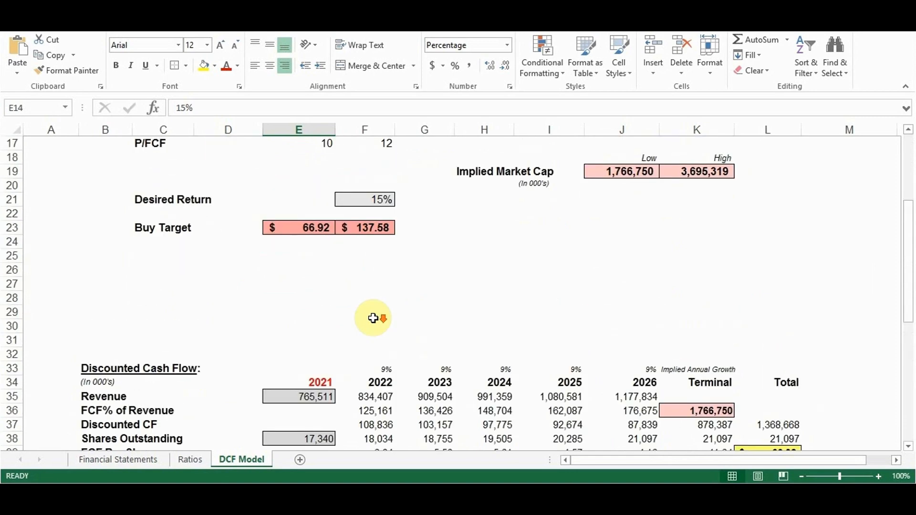
{"action": "double_click", "coordinate": [381, 411]}
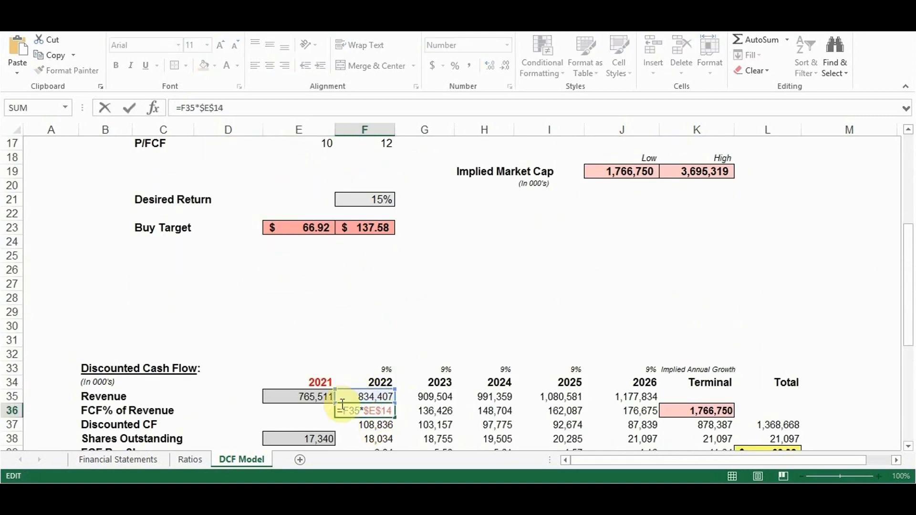
{"action": "scroll", "coordinate": [379, 411], "scroll_direction": "down", "scroll_amount": 1}
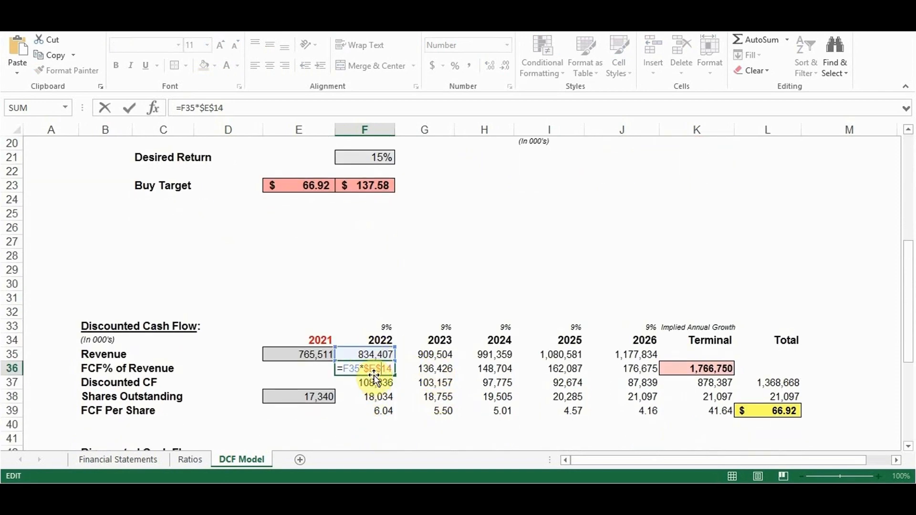
{"action": "key", "text": "Escape"}
Override the low-case FCF% of Revenue amounts with -50000 for 2022, 0 for 2023 and 60000 for 2024
{"action": "scroll", "coordinate": [377, 377], "scroll_direction": "down", "scroll_amount": 2}
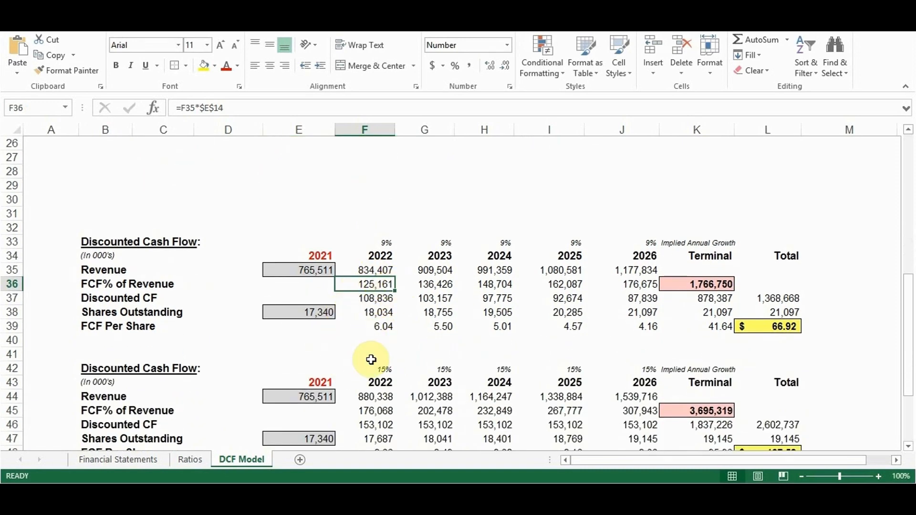
{"action": "type", "text": "-50000"}
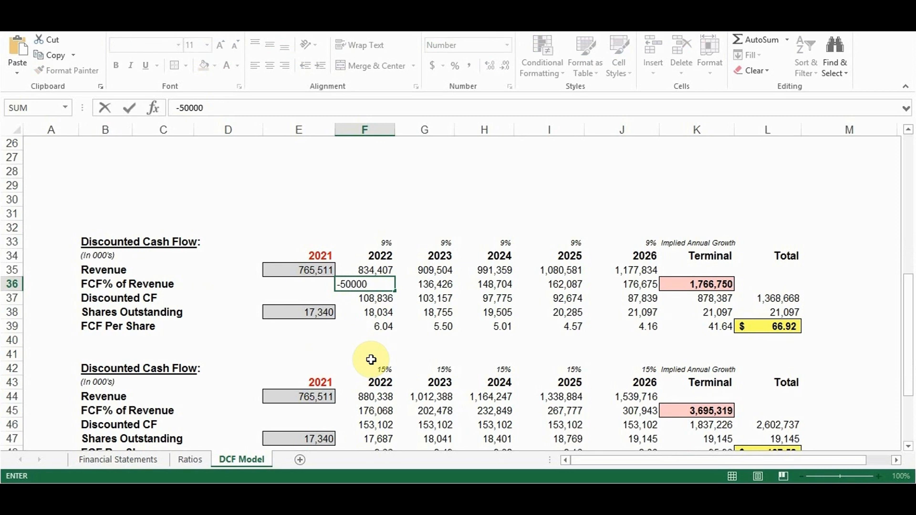
{"action": "key", "text": "Return"}
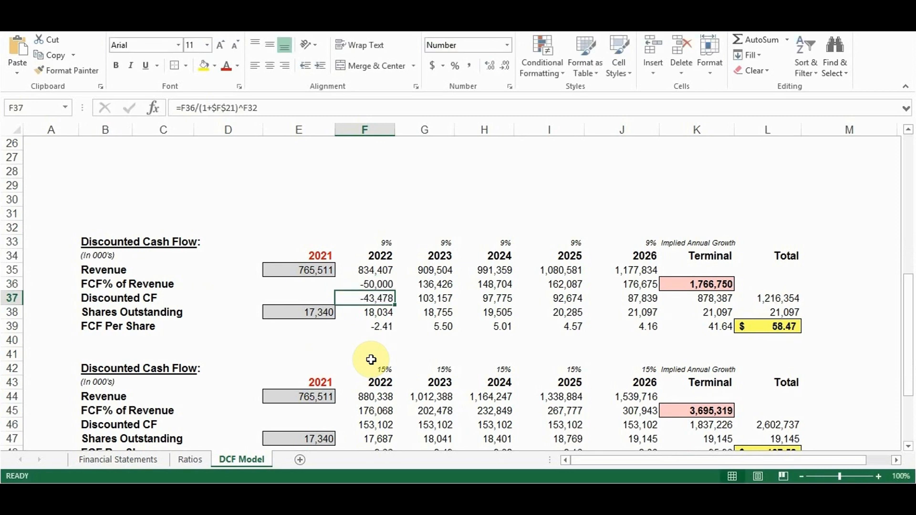
{"action": "left_click", "coordinate": [428, 284]}
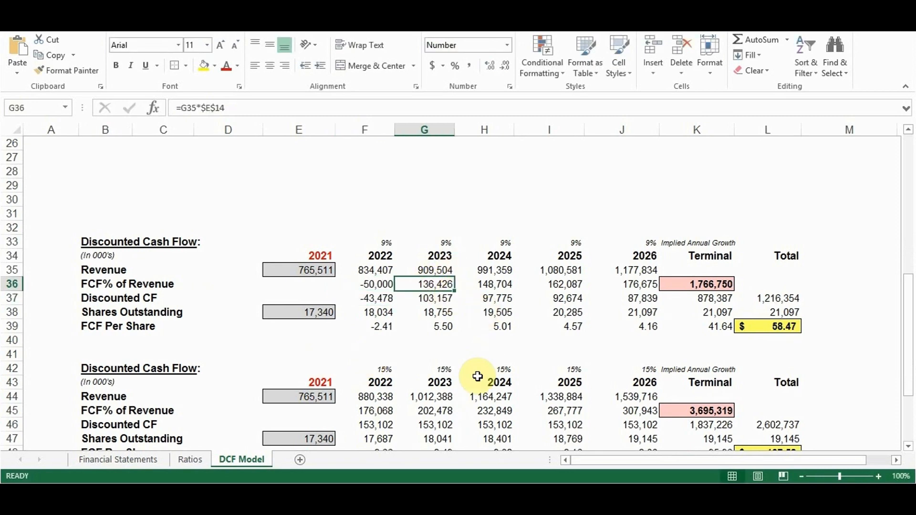
{"action": "scroll", "coordinate": [450, 327], "scroll_direction": "up", "scroll_amount": 5}
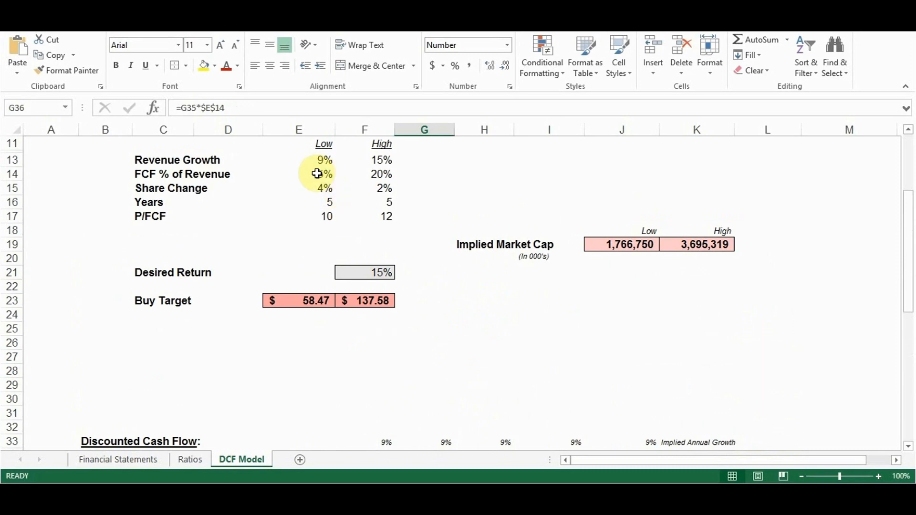
{"action": "scroll", "coordinate": [447, 318], "scroll_direction": "down", "scroll_amount": 2}
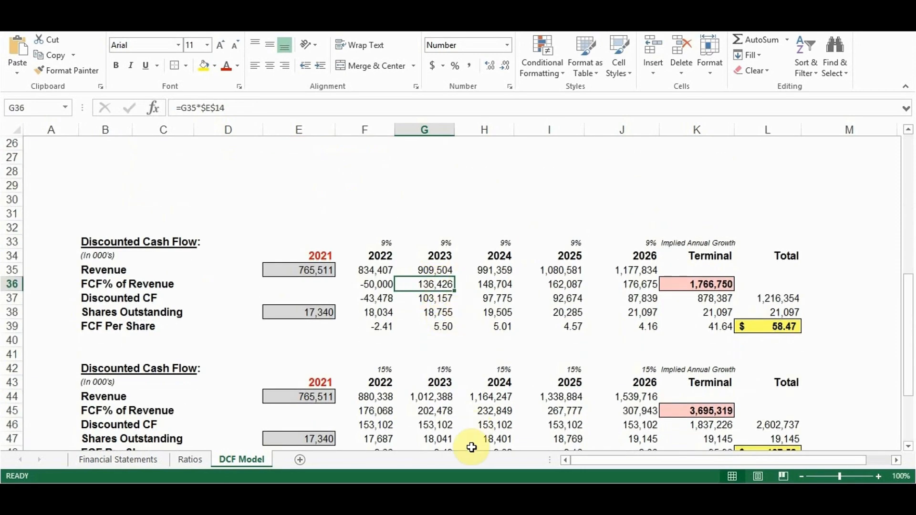
{"action": "type", "text": "0"}
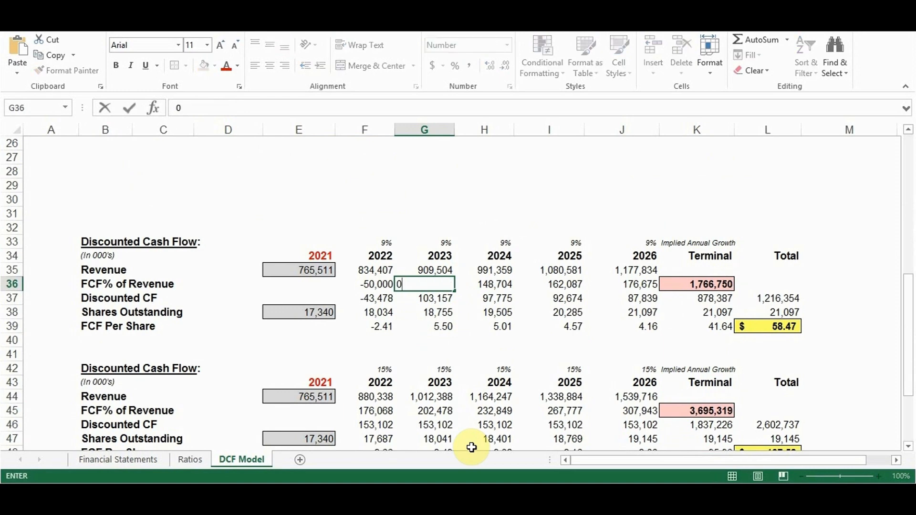
{"action": "key", "text": "Tab"}
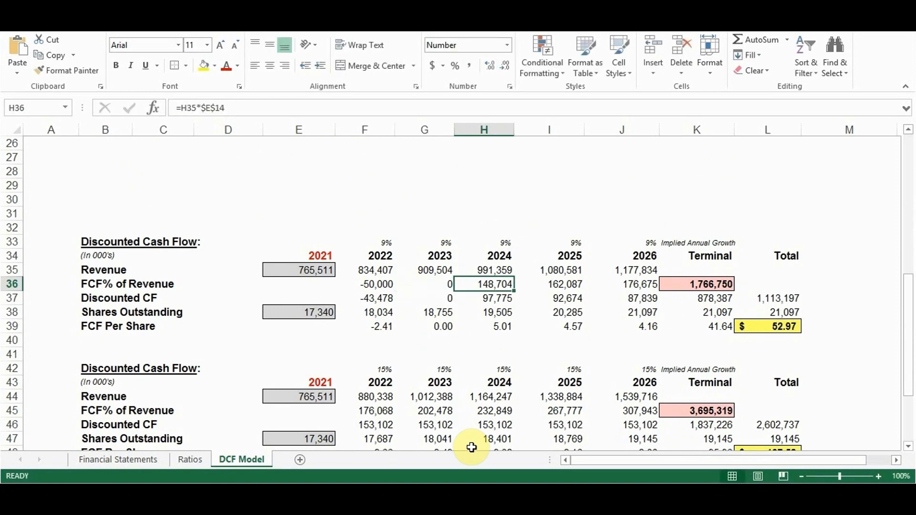
{"action": "type", "text": "60000"}
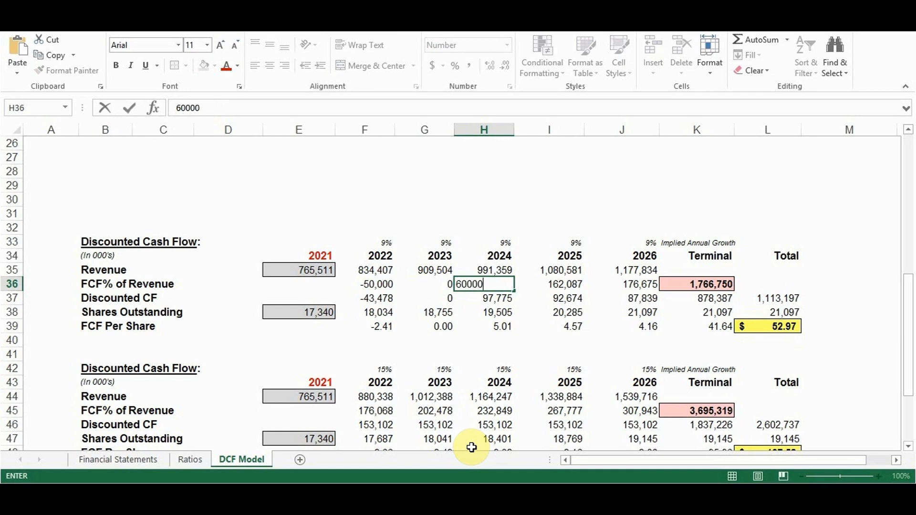
{"action": "key", "text": "Return"}
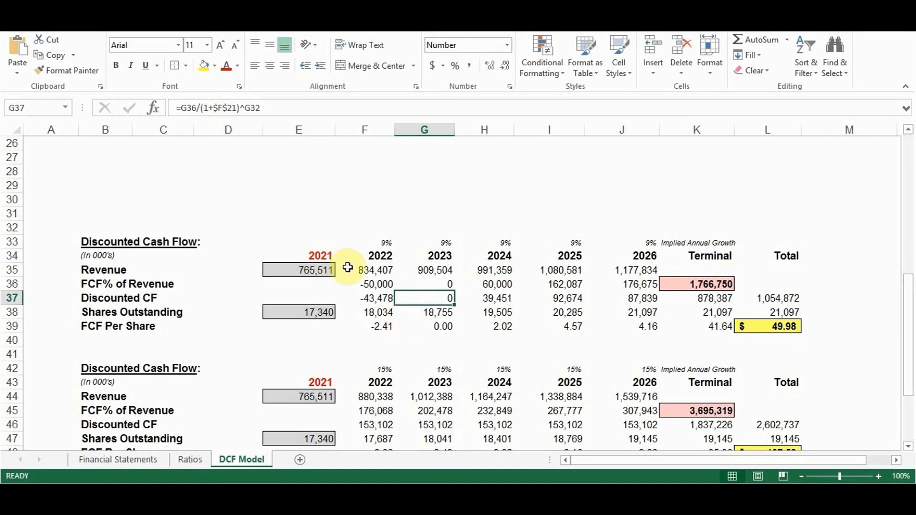
Enter sample yearly FCF percentages -10, 0, 10, 15 and 16 in F30 through J30, above the low-case table
{"action": "left_click_drag", "start_coordinate": [379, 285], "coordinate": [628, 285]}
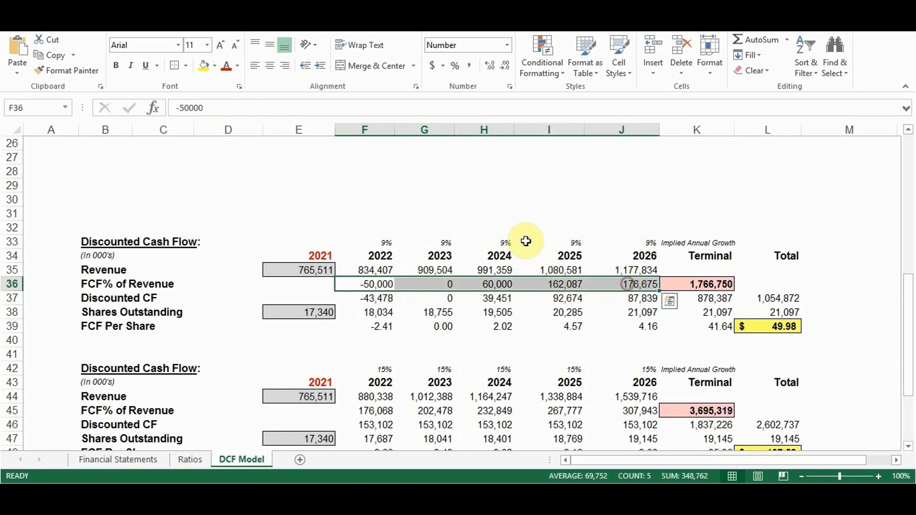
{"action": "left_click", "coordinate": [370, 198]}
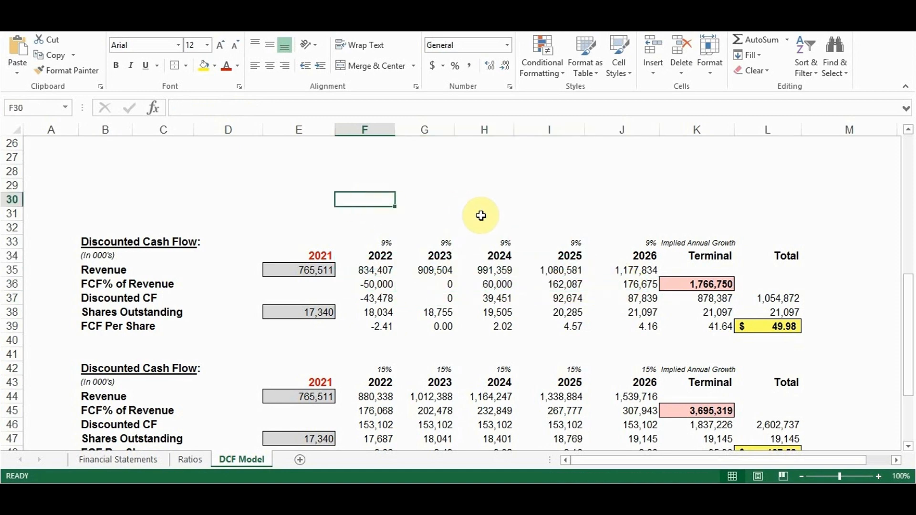
{"action": "type", "text": "-10"}
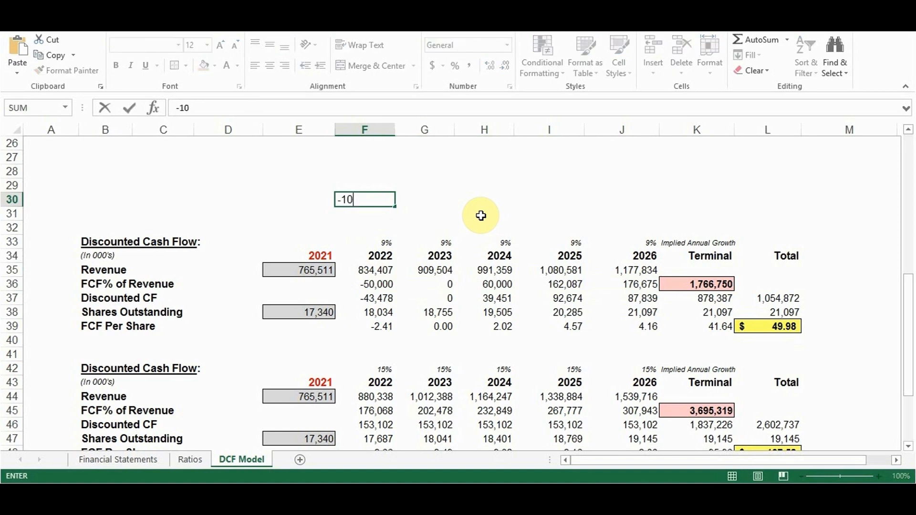
{"action": "key", "text": "Tab"}
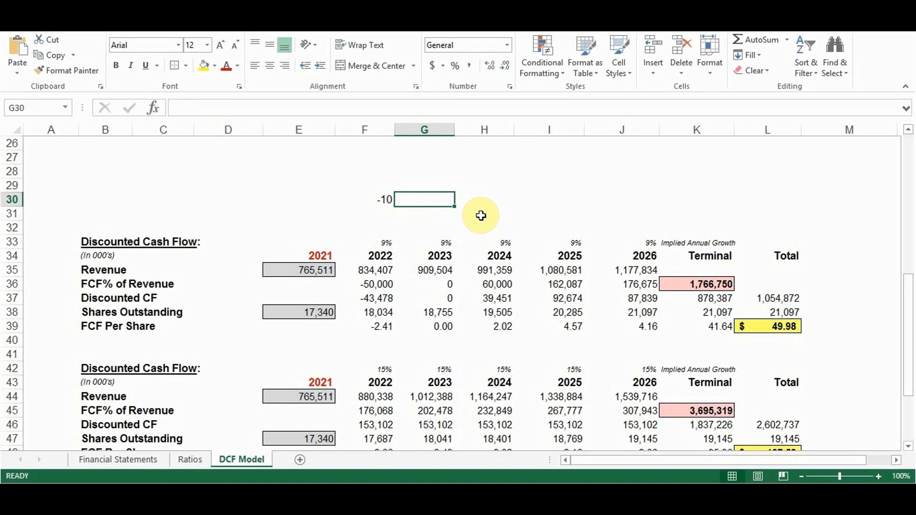
{"action": "type", "text": "0"}
{"action": "key", "text": "Tab"}
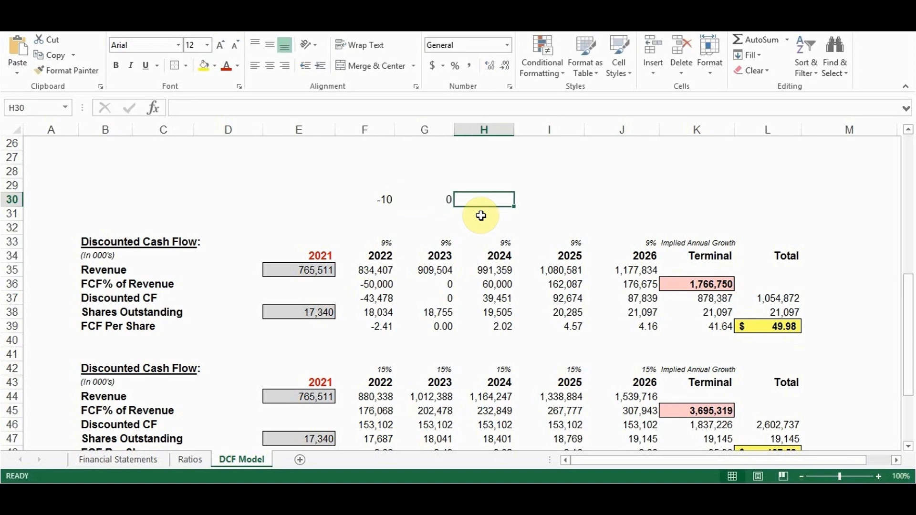
{"action": "type", "text": "10"}
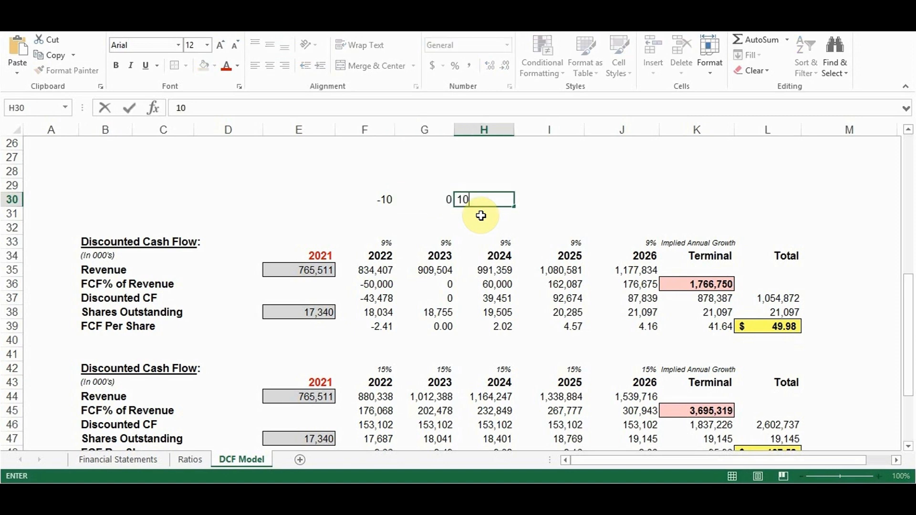
{"action": "key", "text": "Tab"}
{"action": "type", "text": "1"}
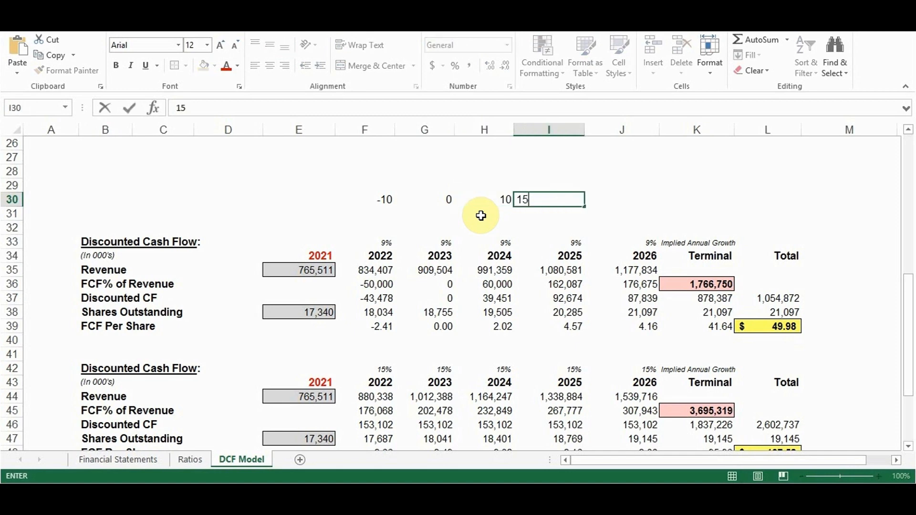
{"action": "key", "text": "Tab"}
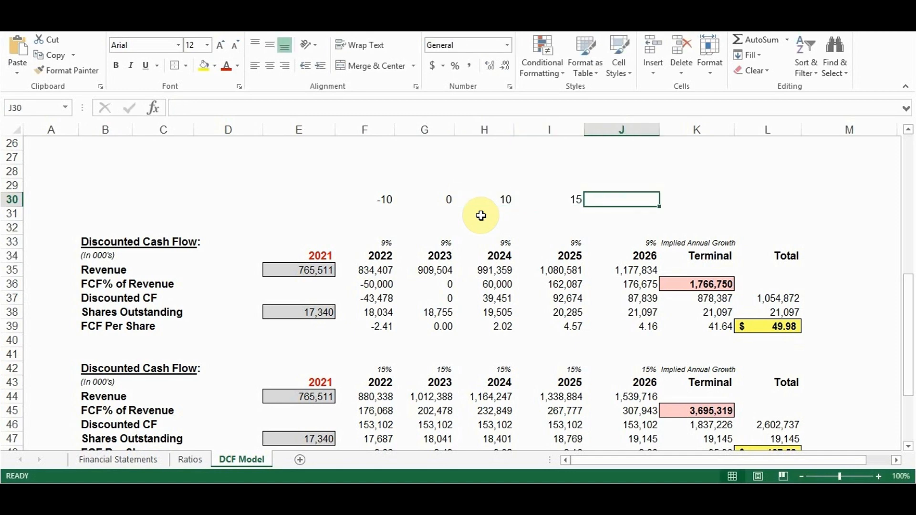
{"action": "type", "text": "16"}
{"action": "key", "text": "Tab"}
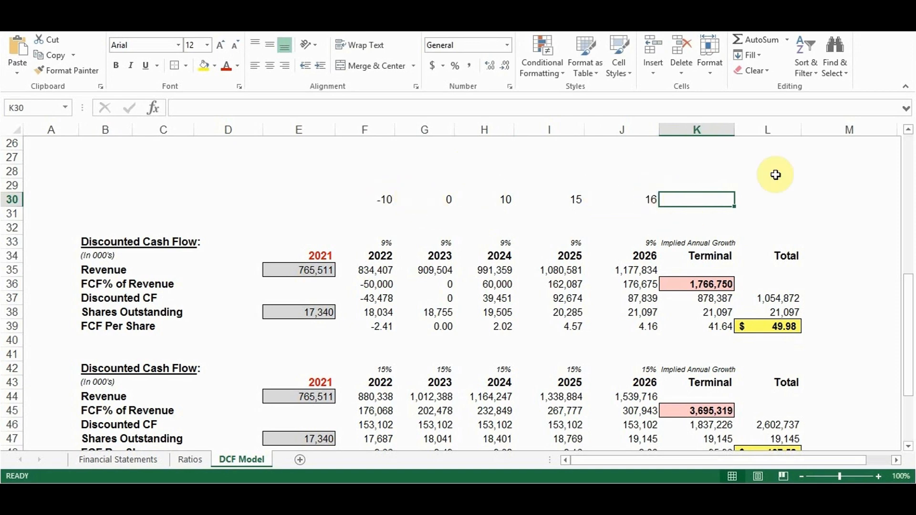
Calculate the average of the sample percentages F30 through J30 in cell K30
{"action": "type", "text": "=average"}
{"action": "type", "text": "r("}
{"action": "key", "text": "BackSpace"}
{"action": "key", "text": "BackSpace"}
{"action": "type", "text": "("}
{"action": "left_click_drag", "start_coordinate": [385, 200], "coordinate": [619, 193]}
{"action": "key", "text": "Return"}
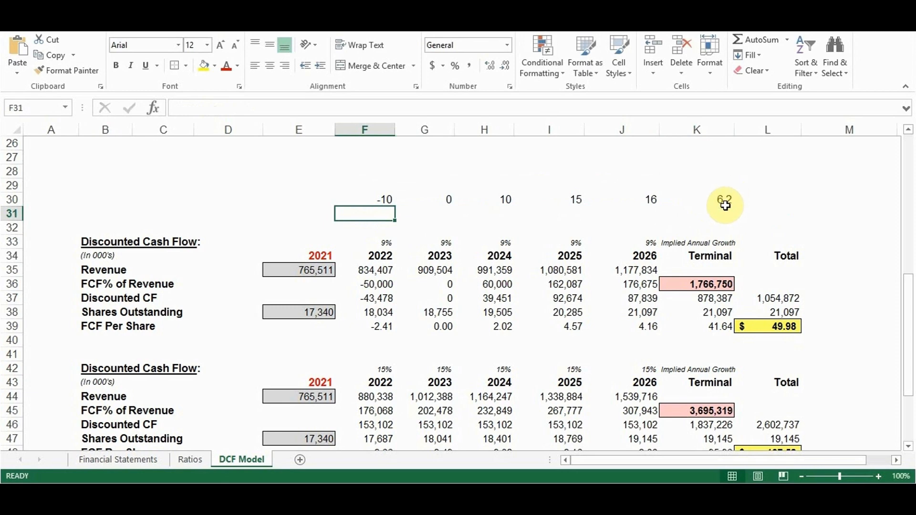
Set the Low FCF % of Revenue assumption to 6.2% and check the low-case cash flow table
{"action": "scroll", "coordinate": [681, 249], "scroll_direction": "up", "scroll_amount": 5}
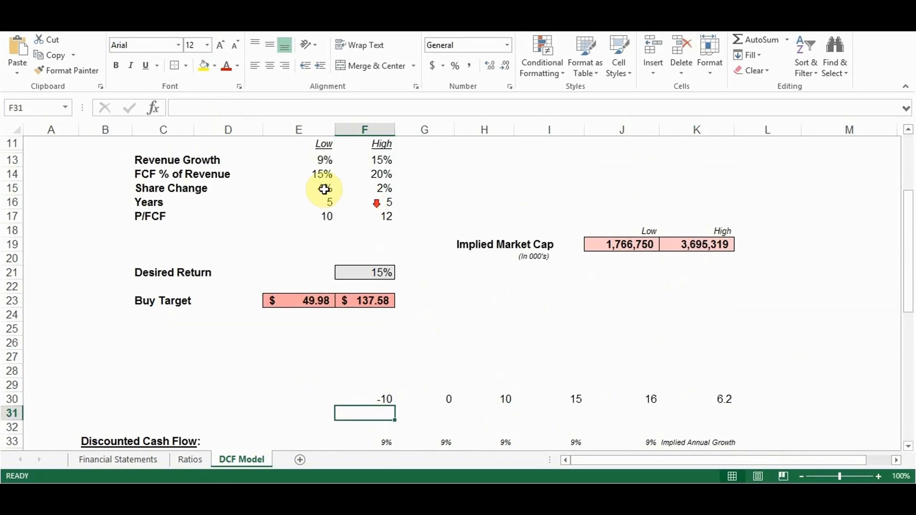
{"action": "left_click", "coordinate": [322, 172]}
{"action": "type", "text": "6."}
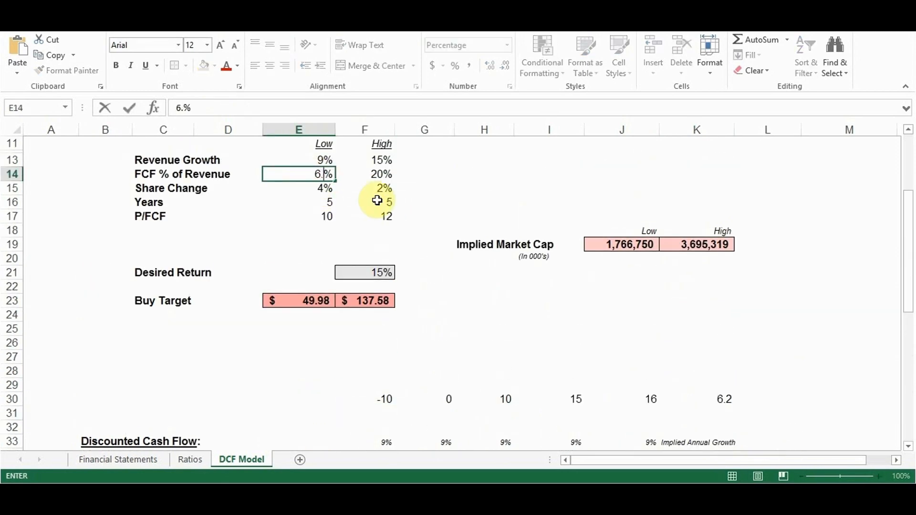
{"action": "type", "text": "2"}
{"action": "key", "text": "Return"}
{"action": "scroll", "coordinate": [434, 315], "scroll_direction": "down", "scroll_amount": 6}
{"action": "scroll", "coordinate": [522, 300], "scroll_direction": "up", "scroll_amount": 1}
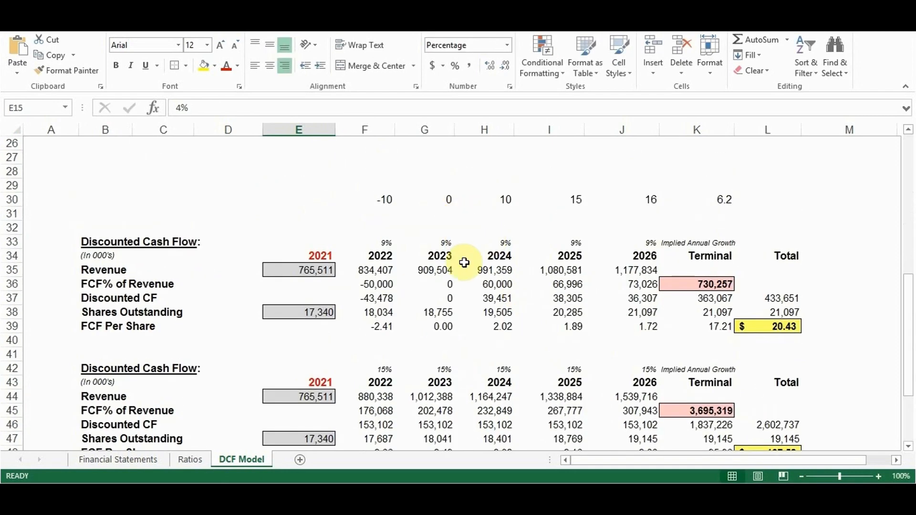
Undo the Low FCF % of Revenue change, the sample percentages with their average, and the 2022 to 2024 cash flow overrides
{"action": "key", "text": "ctrl+z"}
{"action": "key", "text": "ctrl+z"}
{"action": "key", "text": "ctrl+z"}
{"action": "key", "text": "ctrl+z"}
{"action": "key", "text": "ctrl+z"}
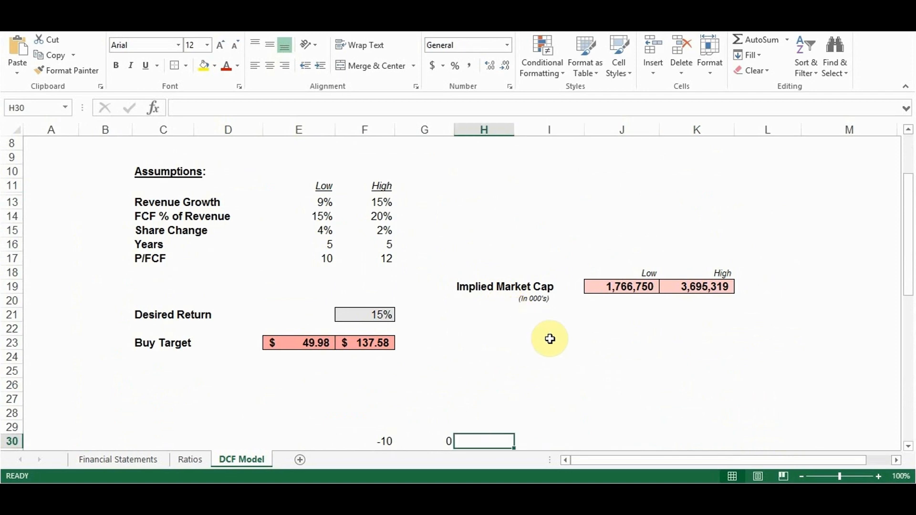
{"action": "key", "text": "ctrl+z"}
{"action": "key", "text": "ctrl+z"}
{"action": "key", "text": "ctrl+z"}
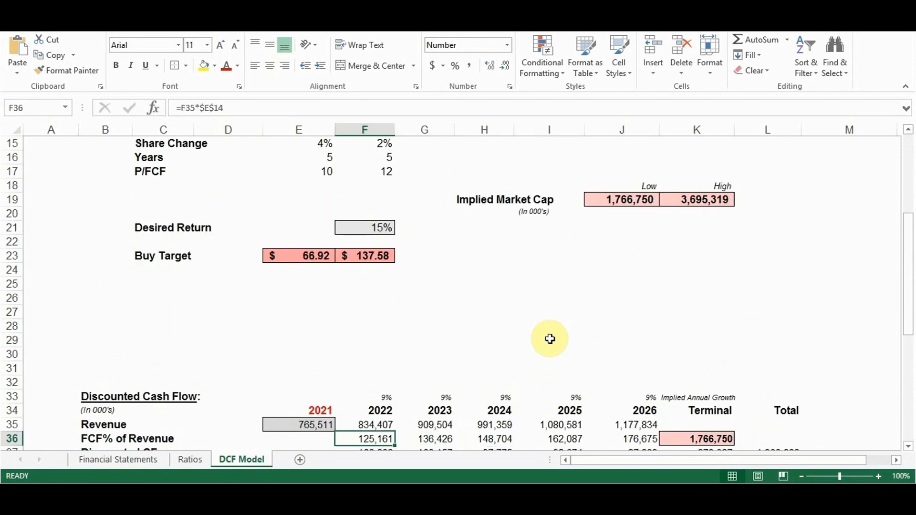
Inspect the 2022 low-case revenue formula in F35 and the Low Revenue Growth assumption it references
{"action": "scroll", "coordinate": [549, 339], "scroll_direction": "down", "scroll_amount": 3}
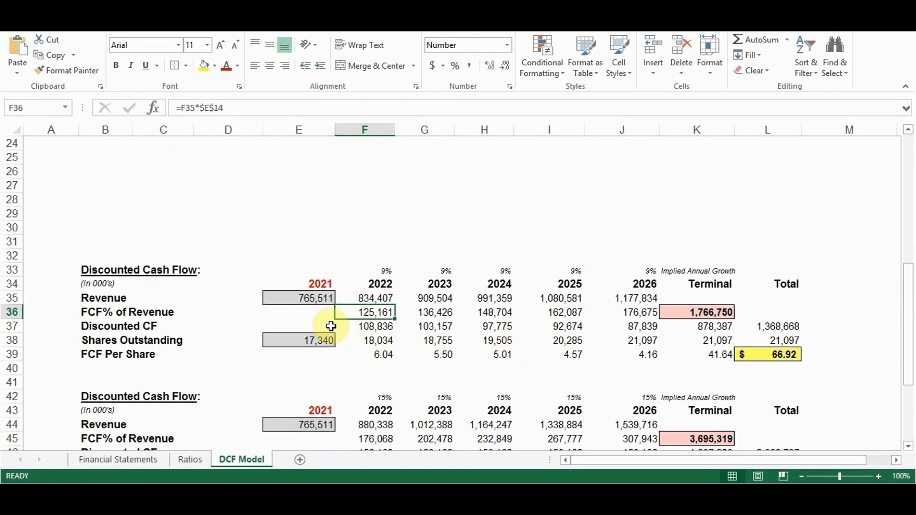
{"action": "left_click", "coordinate": [375, 298]}
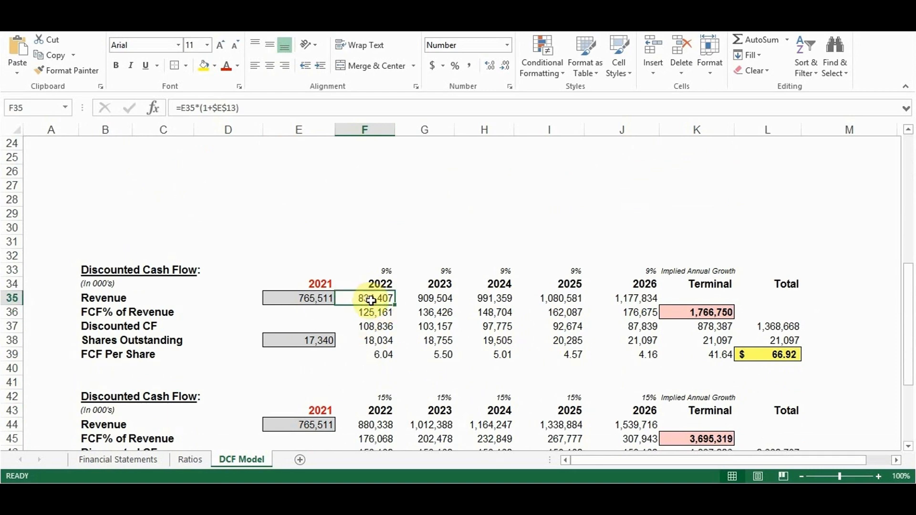
{"action": "double_click", "coordinate": [366, 299]}
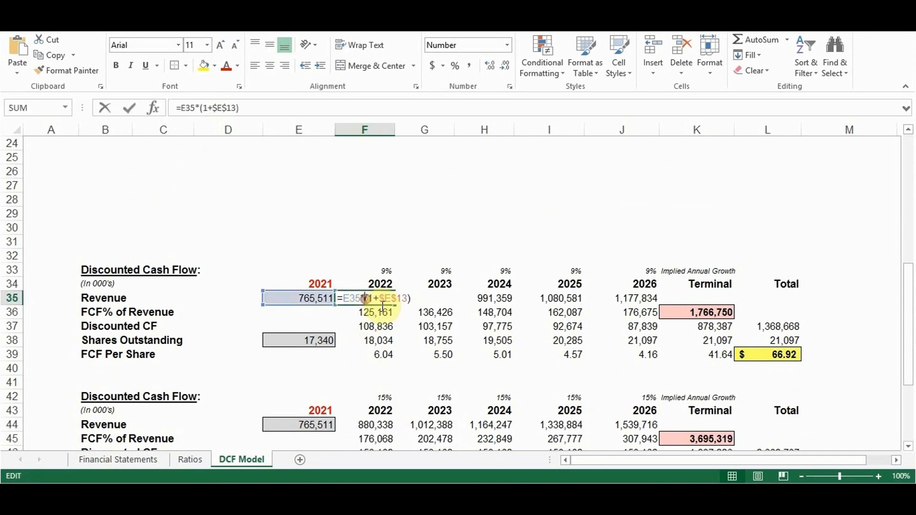
{"action": "scroll", "coordinate": [313, 241], "scroll_direction": "up", "scroll_amount": 5}
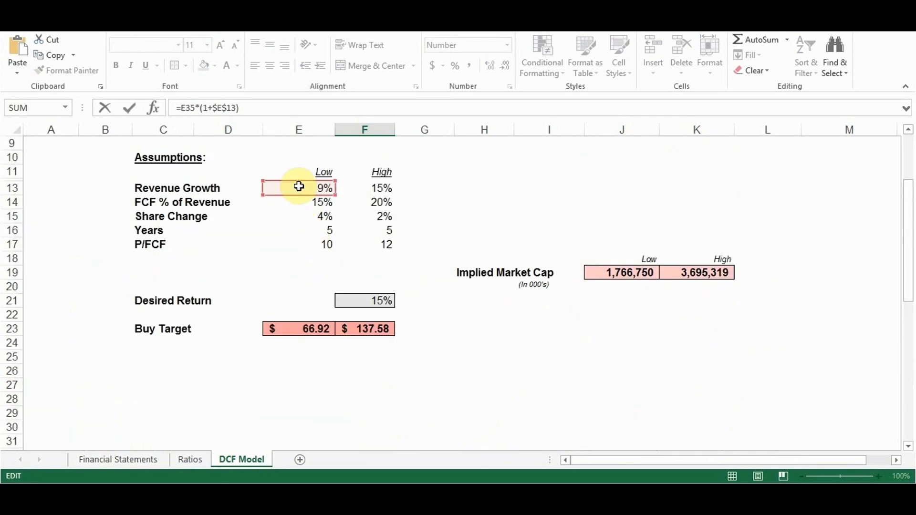
{"action": "scroll", "coordinate": [350, 276], "scroll_direction": "down", "scroll_amount": 4}
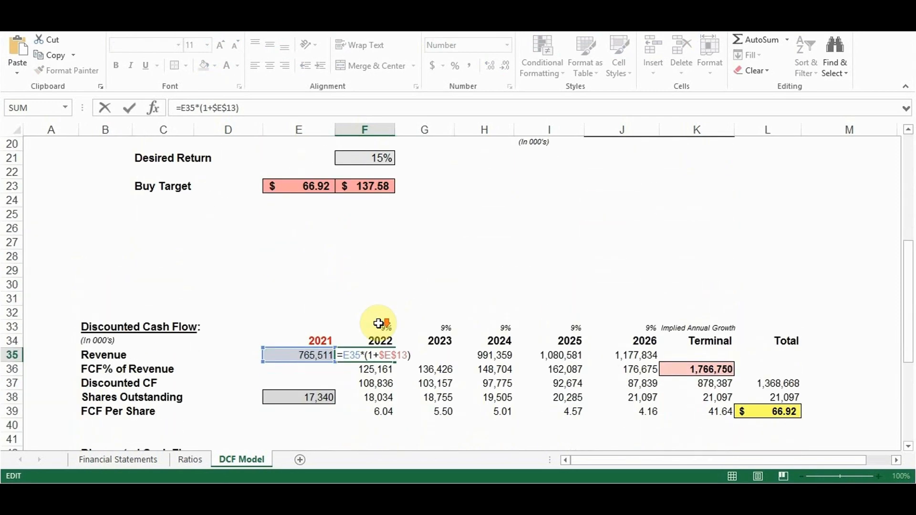
{"action": "key", "text": "Escape"}
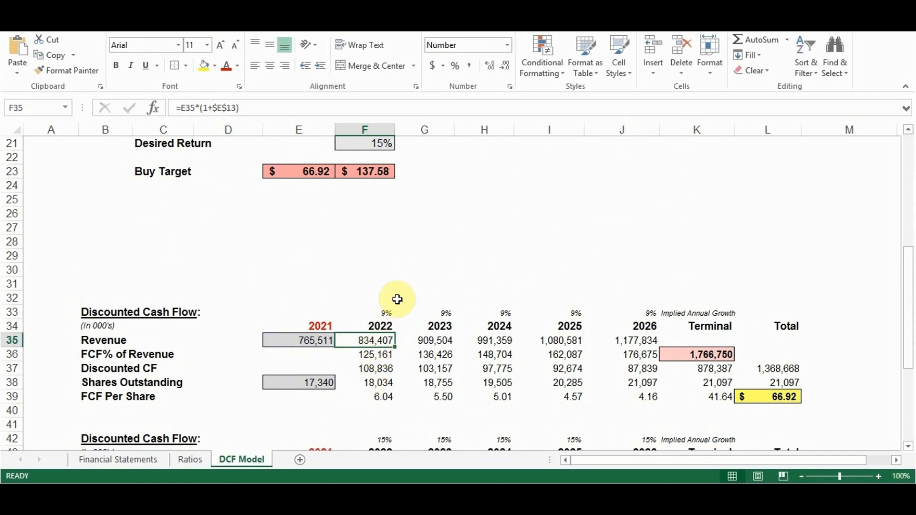
Override the 2022 low-case revenue in F35 with 900,000
{"action": "type", "text": "9"}
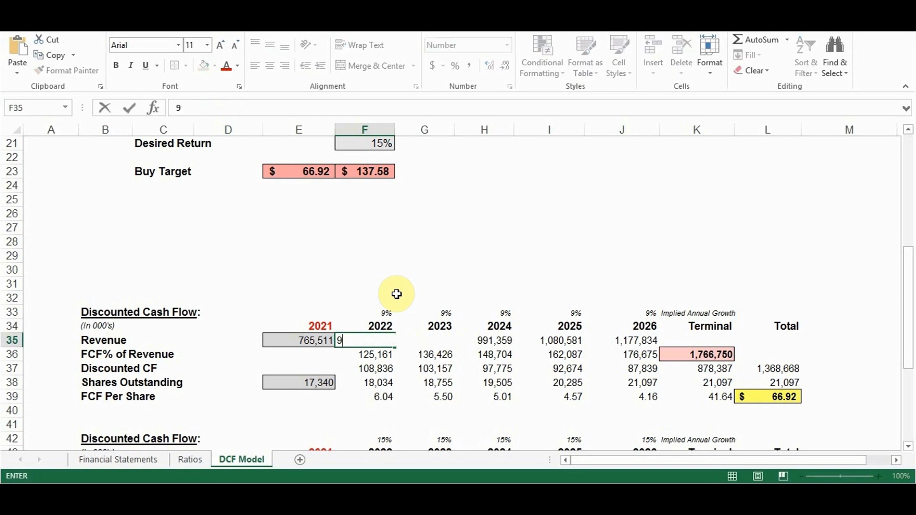
{"action": "type", "text": "00,000"}
{"action": "key", "text": "Return"}
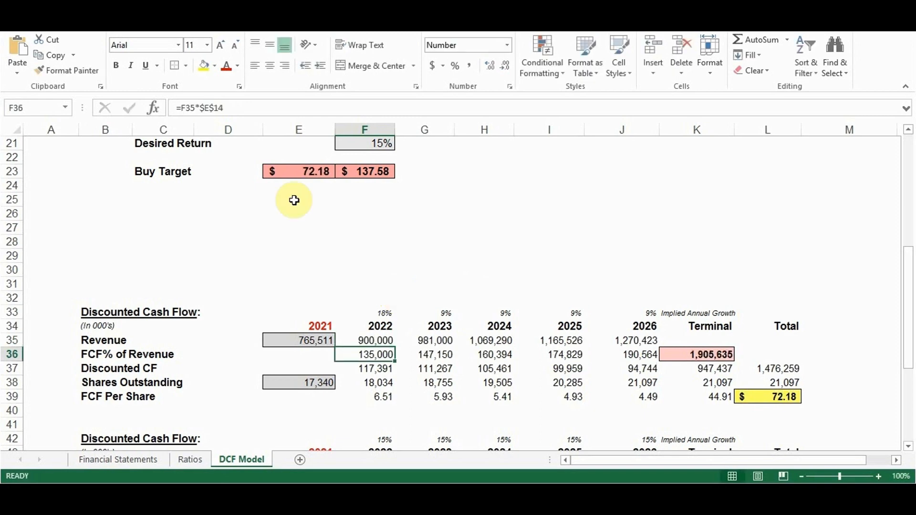
Inspect the 2023 low-case revenue formula and undo the 2022 revenue override
{"action": "double_click", "coordinate": [436, 341]}
{"action": "scroll", "coordinate": [388, 280], "scroll_direction": "up", "scroll_amount": 4}
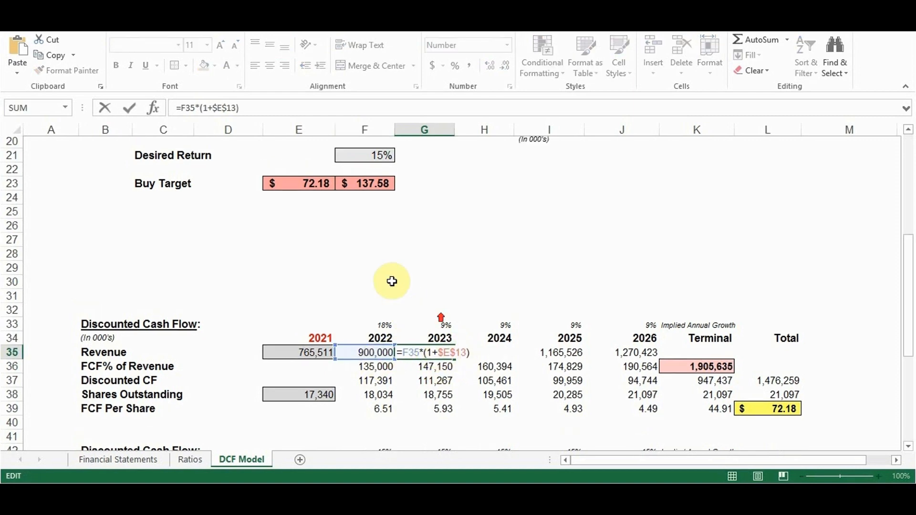
{"action": "scroll", "coordinate": [378, 307], "scroll_direction": "down", "scroll_amount": 5}
{"action": "key", "text": "Escape"}
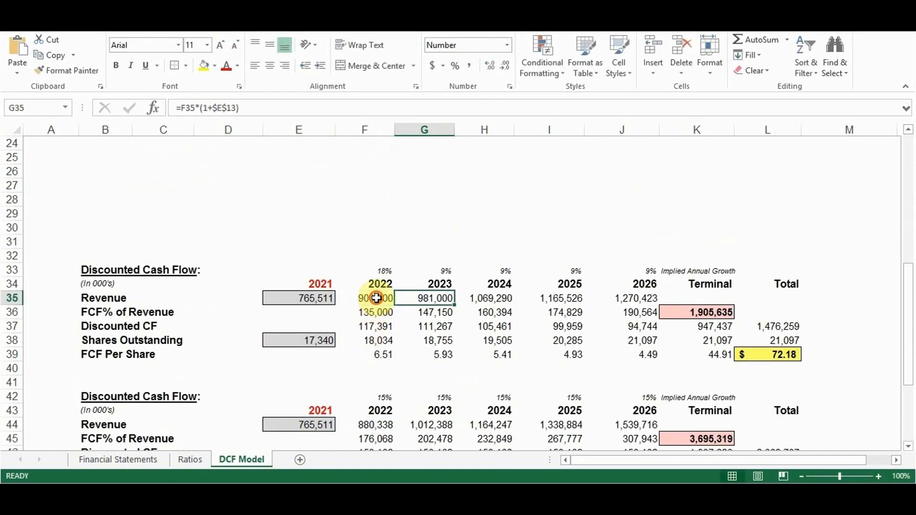
{"action": "left_click", "coordinate": [377, 305]}
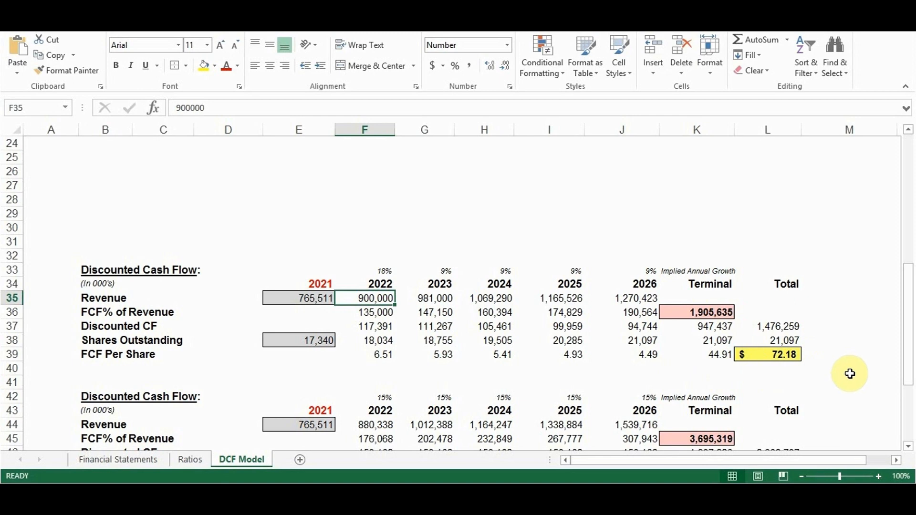
{"action": "key", "text": "ctrl+z"}
Inspect the 2022 low-case cash flow formula in F36 and the Low FCF % of Revenue assumption it references
{"action": "scroll", "coordinate": [845, 373], "scroll_direction": "down", "scroll_amount": 3}
{"action": "left_click", "coordinate": [380, 186]}
{"action": "double_click", "coordinate": [380, 186]}
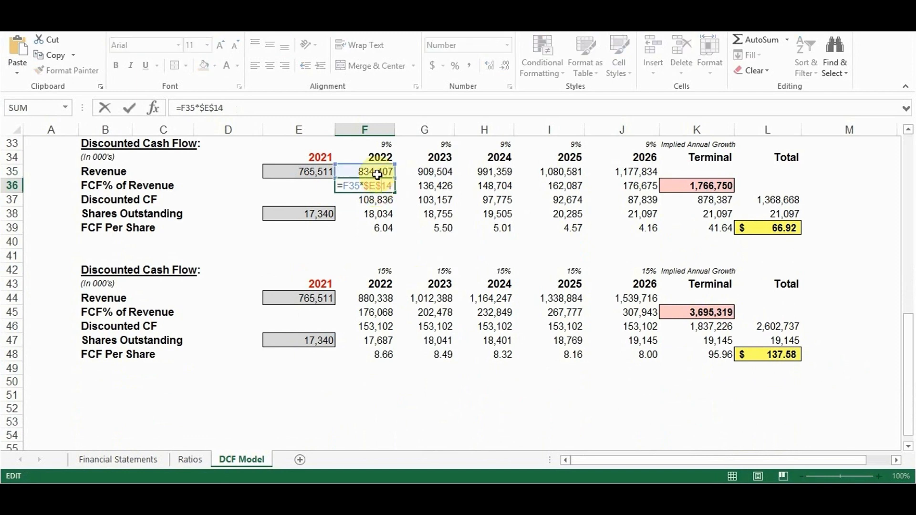
{"action": "scroll", "coordinate": [305, 200], "scroll_direction": "up", "scroll_amount": 9}
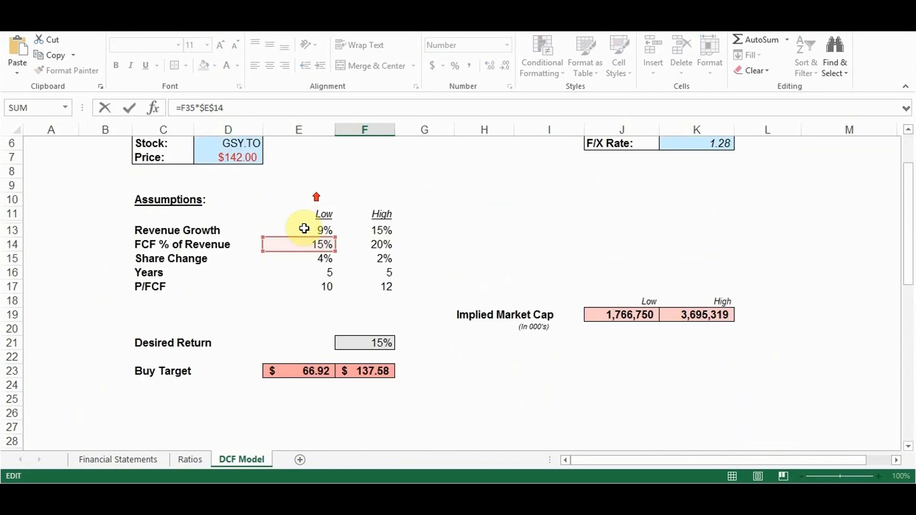
{"action": "key", "text": "Escape"}
{"action": "scroll", "coordinate": [425, 326], "scroll_direction": "down", "scroll_amount": 3}
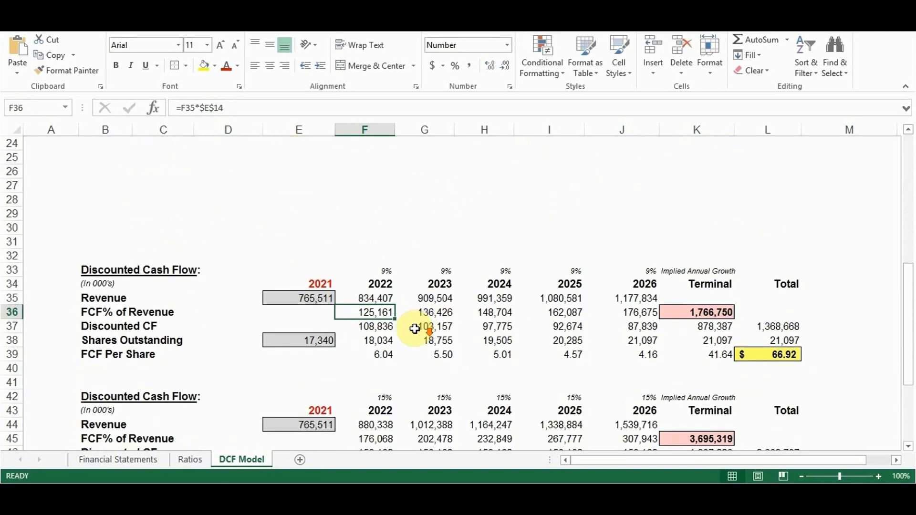
Review the low-case discounted cash flows for 2022 to 2026, and go through each year's undiscounted cash flow in row 36
{"action": "left_click_drag", "start_coordinate": [364, 327], "coordinate": [624, 328]}
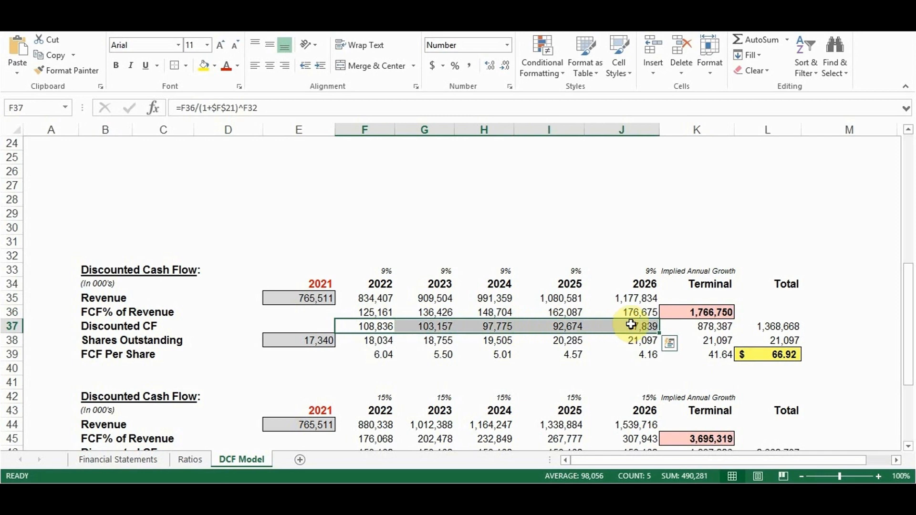
{"action": "left_click", "coordinate": [383, 315]}
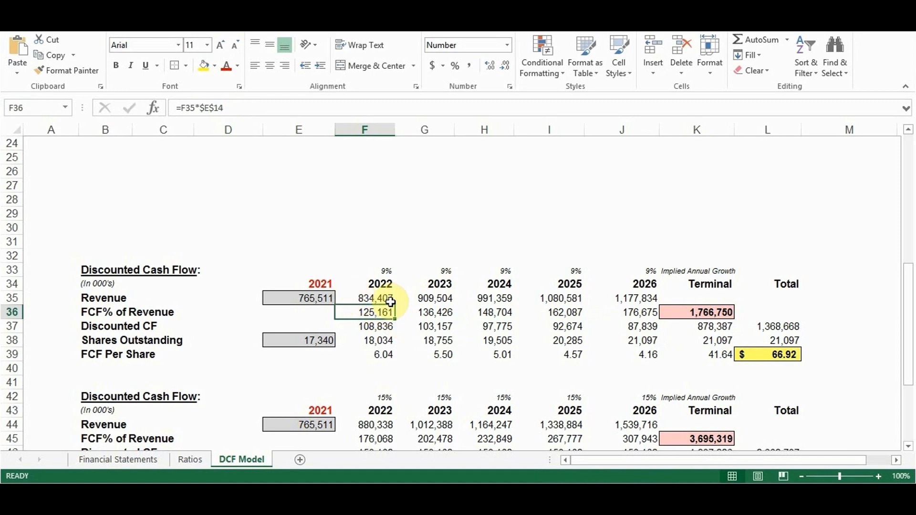
{"action": "key", "text": "Right"}
{"action": "key", "text": "Right"}
{"action": "key", "text": "Right"}
{"action": "key", "text": "Right"}
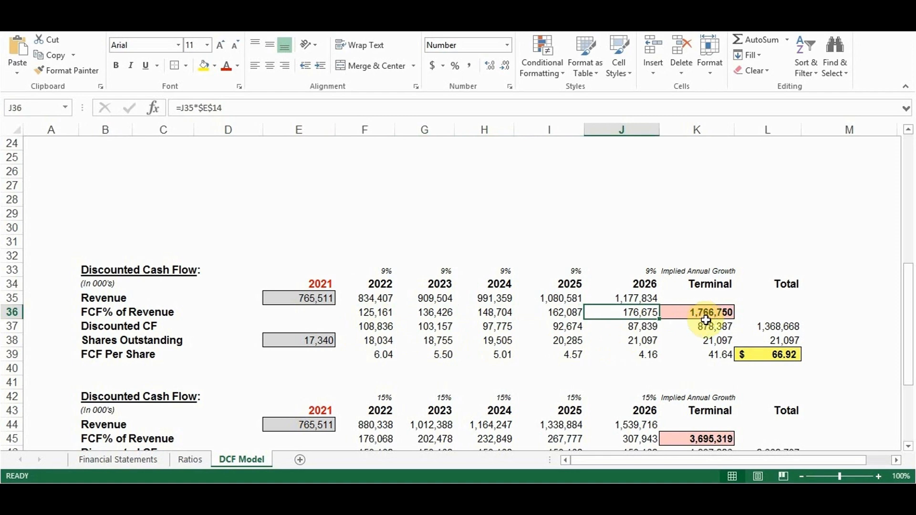
Inspect the low-case terminal value formula in K36, tracing its references to the 2026 cash flow and the Low P/FCF multiple
{"action": "key", "text": "Right"}
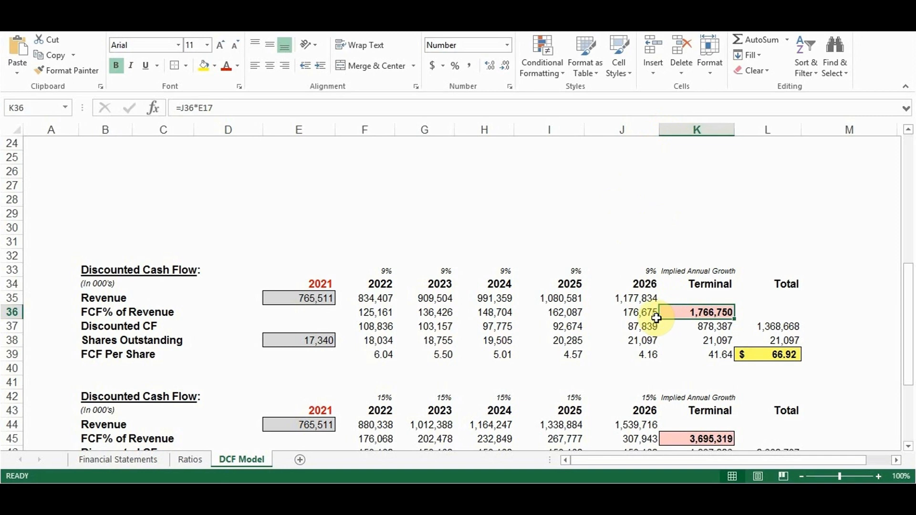
{"action": "double_click", "coordinate": [680, 314]}
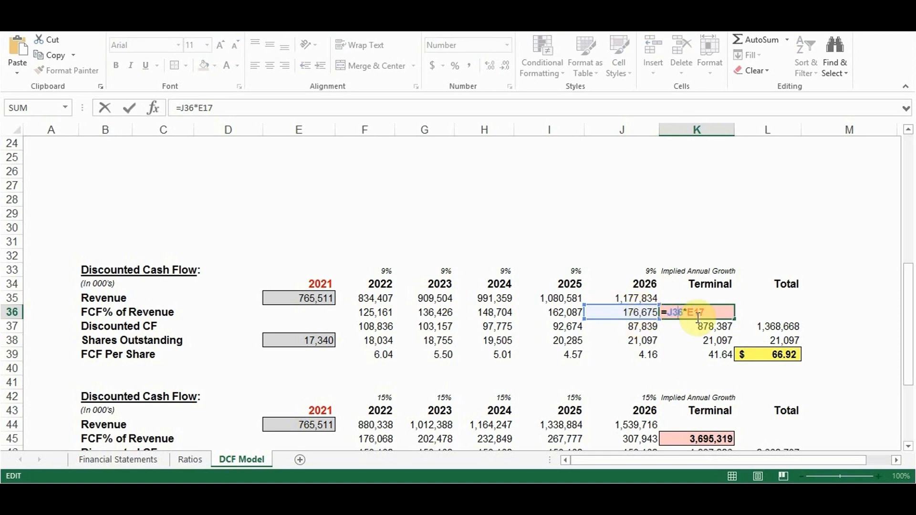
{"action": "scroll", "coordinate": [616, 303], "scroll_direction": "up", "scroll_amount": 6}
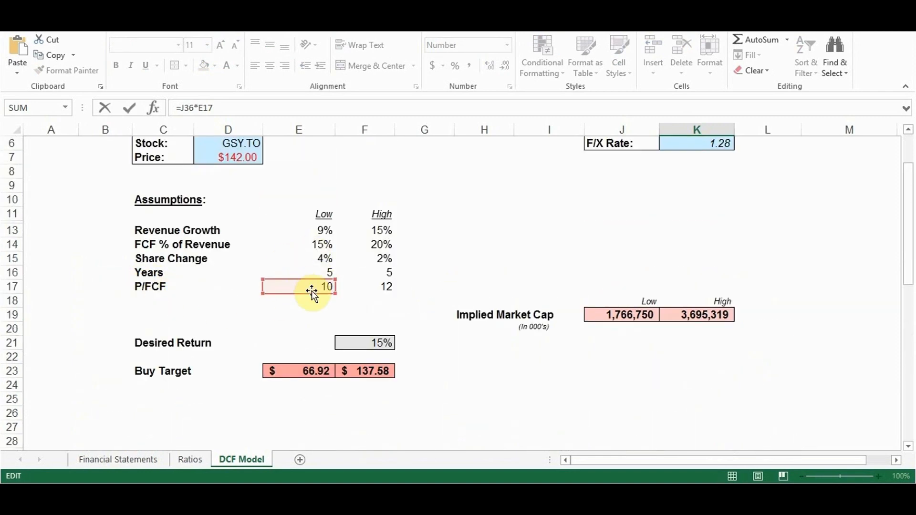
{"action": "scroll", "coordinate": [313, 291], "scroll_direction": "down", "scroll_amount": 6}
{"action": "scroll", "coordinate": [307, 250], "scroll_direction": "up", "scroll_amount": 2}
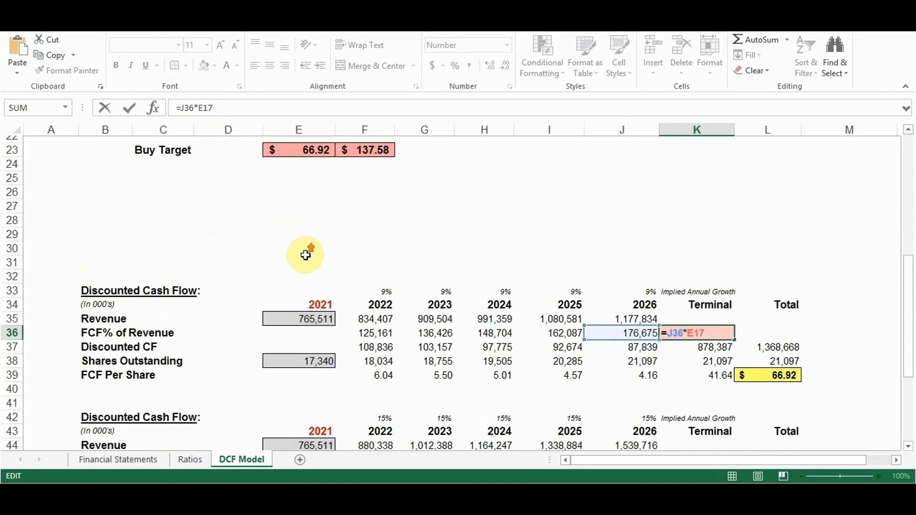
{"action": "scroll", "coordinate": [293, 180], "scroll_direction": "up", "scroll_amount": 3}
{"action": "scroll", "coordinate": [681, 370], "scroll_direction": "down", "scroll_amount": 4}
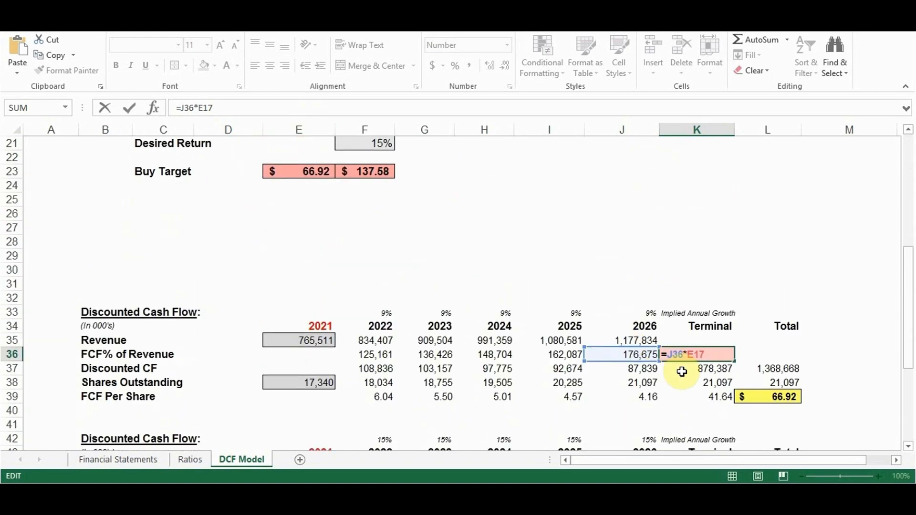
{"action": "scroll", "coordinate": [705, 341], "scroll_direction": "down", "scroll_amount": 2}
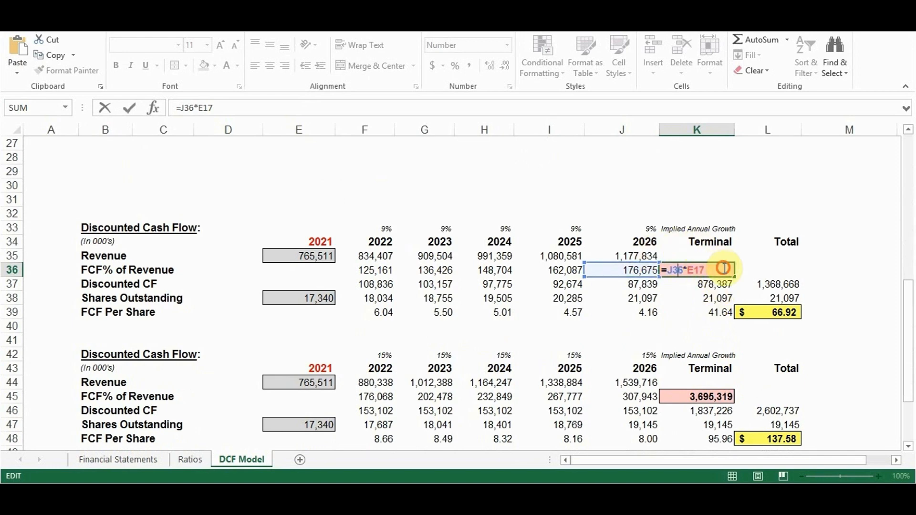
{"action": "key", "text": "ctrl+Return"}
Compare the low-case terminal value with the Implied Market Cap figures above the tables
{"action": "scroll", "coordinate": [701, 272], "scroll_direction": "up", "scroll_amount": 3}
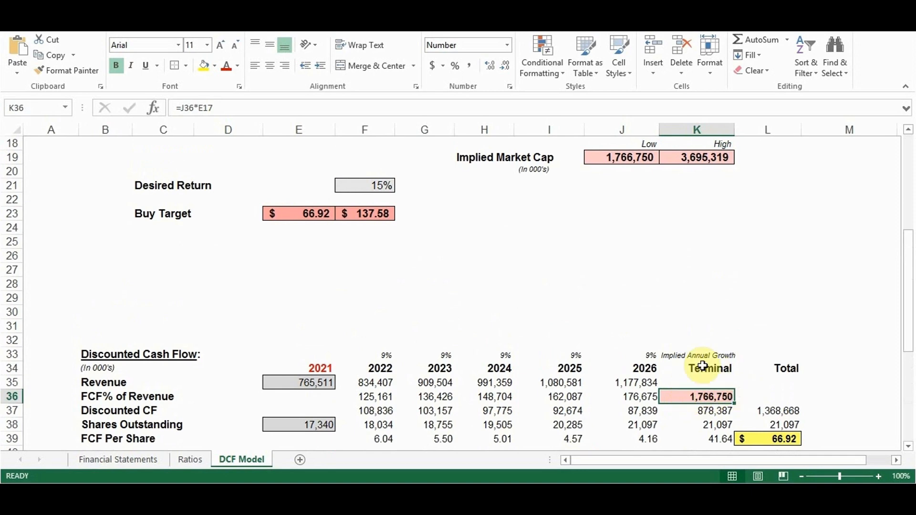
{"action": "scroll", "coordinate": [648, 209], "scroll_direction": "up", "scroll_amount": 1}
{"action": "scroll", "coordinate": [649, 209], "scroll_direction": "up", "scroll_amount": 1}
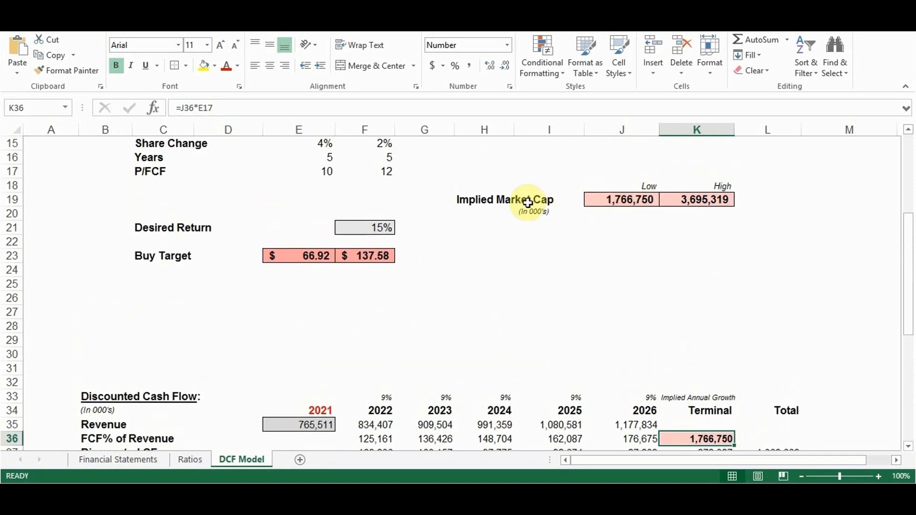
{"action": "scroll", "coordinate": [677, 363], "scroll_direction": "down", "scroll_amount": 4}
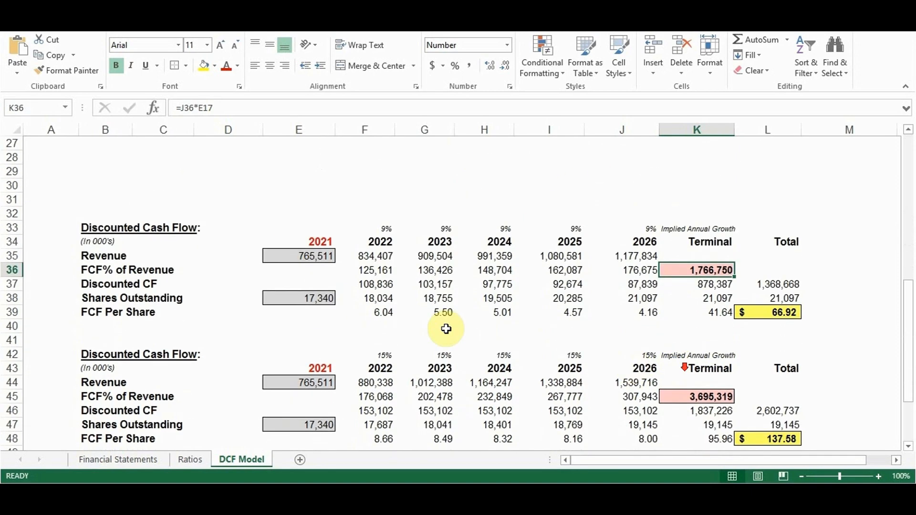
Inspect the 2022 Discounted CF formula in F37, tracing its references to the Desired Return and the exponent cell F32
{"action": "left_click", "coordinate": [376, 285]}
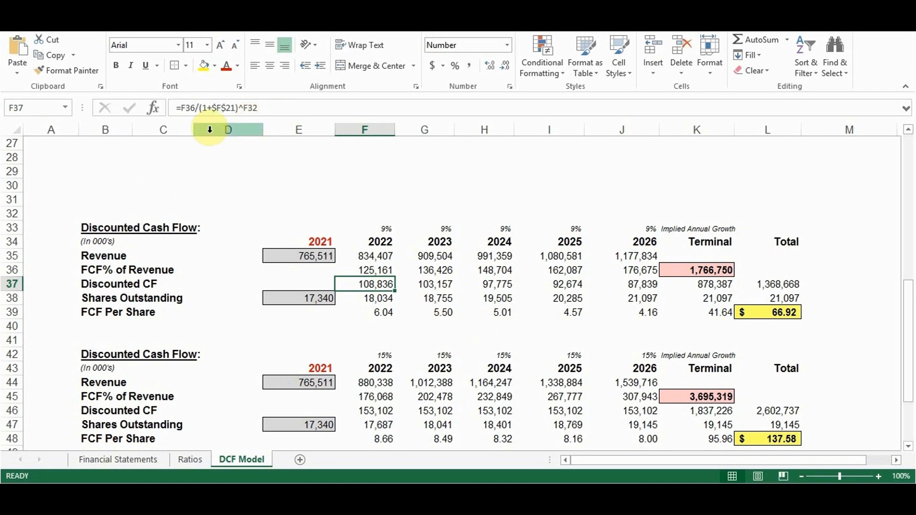
{"action": "double_click", "coordinate": [367, 285]}
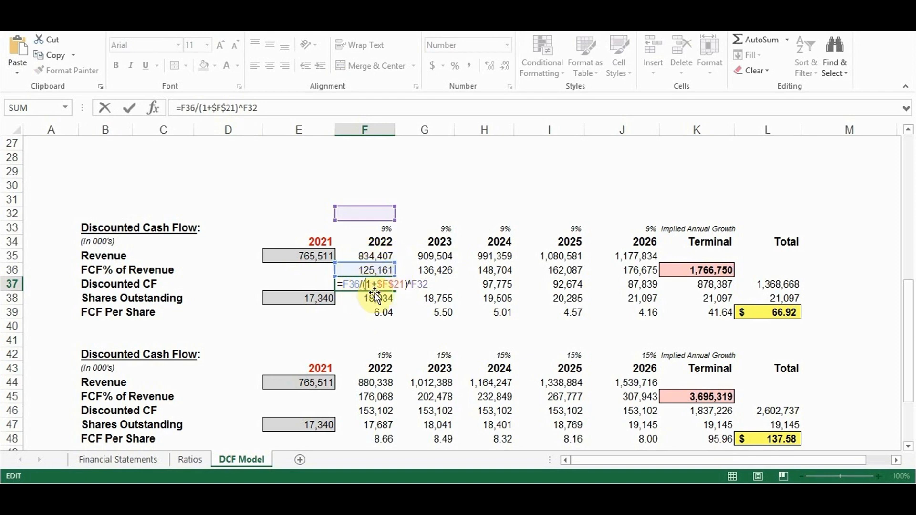
{"action": "scroll", "coordinate": [395, 285], "scroll_direction": "up", "scroll_amount": 5}
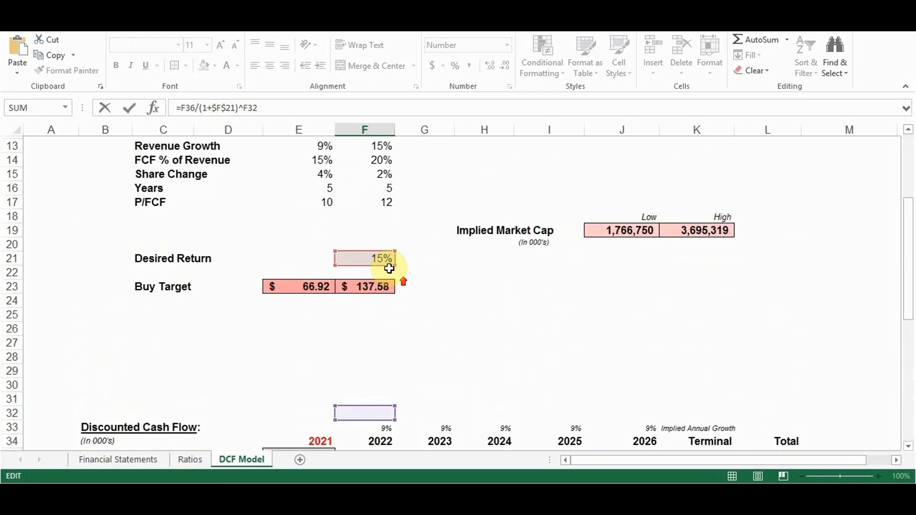
{"action": "scroll", "coordinate": [411, 281], "scroll_direction": "down", "scroll_amount": 4}
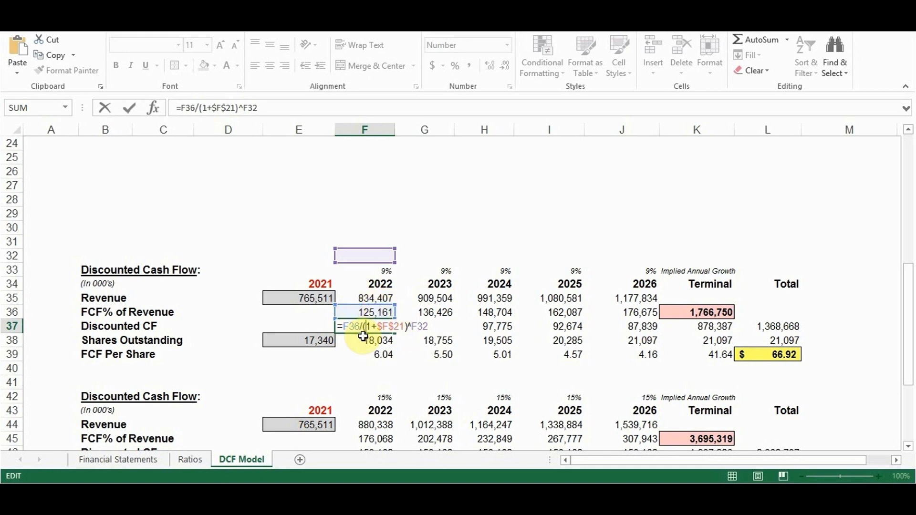
{"action": "left_click_drag", "start_coordinate": [411, 324], "coordinate": [431, 328]}
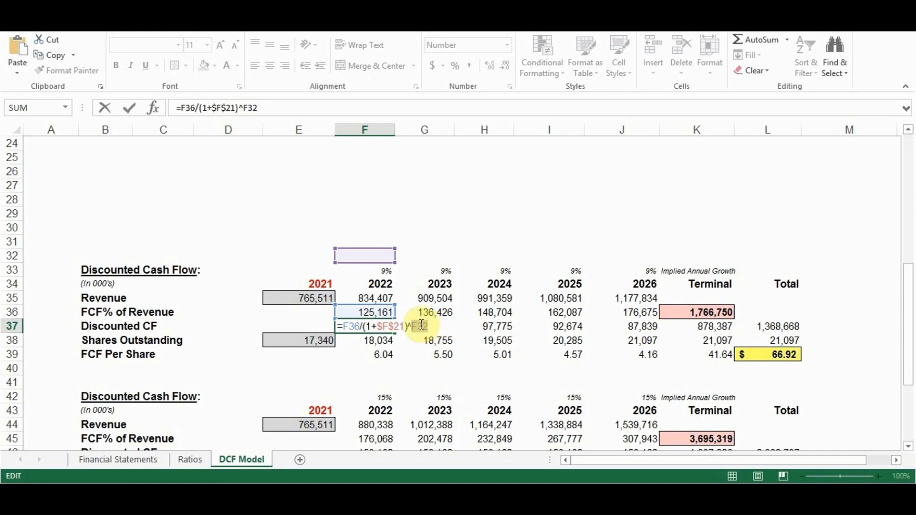
{"action": "key", "text": "Escape"}
Check the hidden year numbers in cells F32 through I32 above the low-case table
{"action": "left_click", "coordinate": [376, 255]}
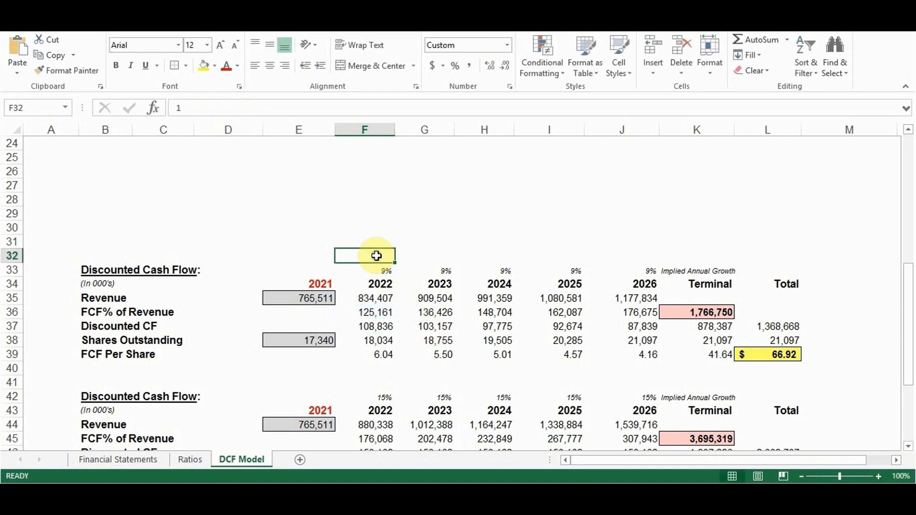
{"action": "left_click", "coordinate": [186, 108]}
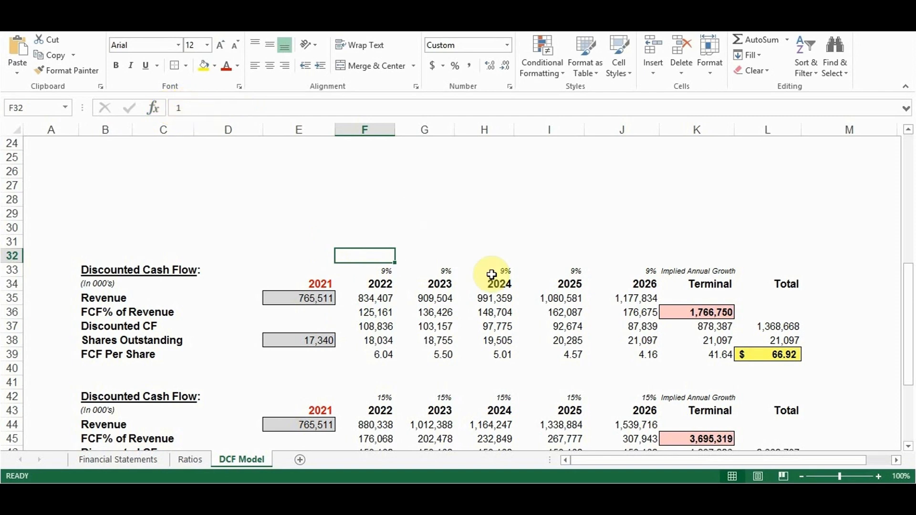
{"action": "left_click", "coordinate": [426, 256]}
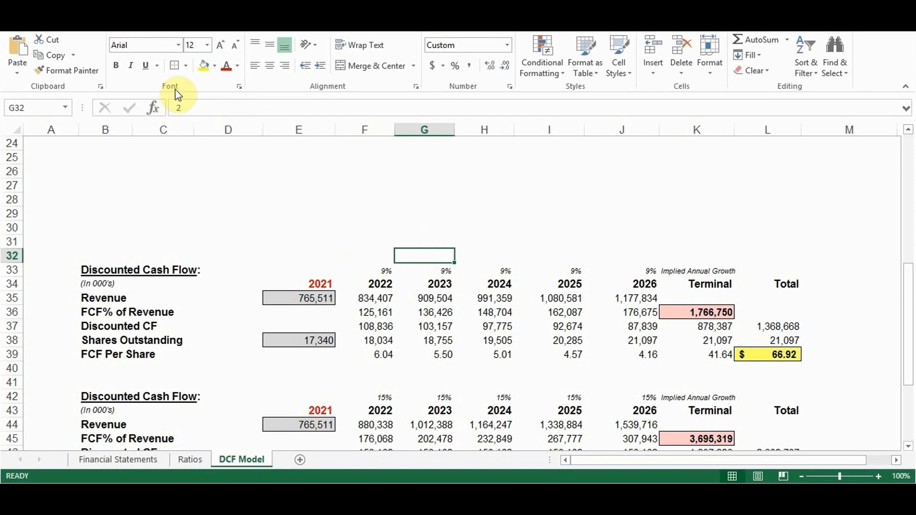
{"action": "left_click", "coordinate": [505, 261]}
{"action": "key", "text": "Right"}
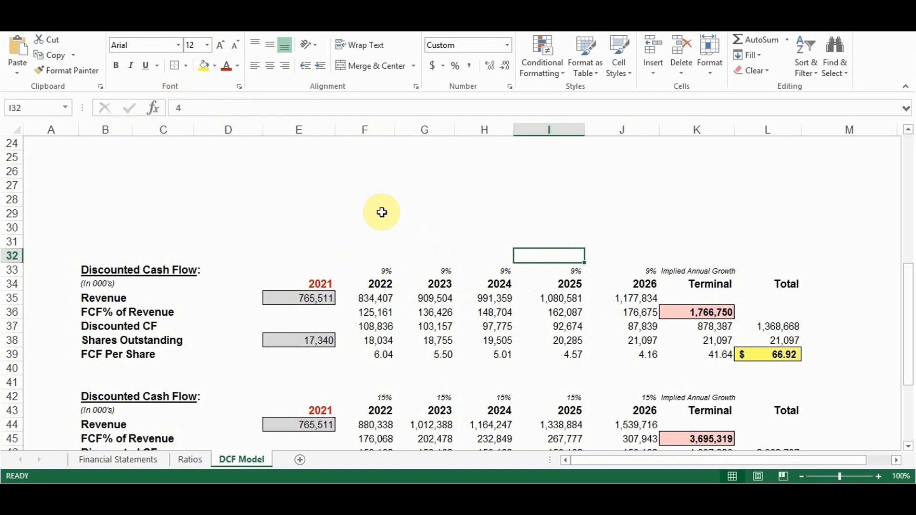
Check the hidden year number in J32 and view the custom number format options for cells E32 through K32
{"action": "key", "text": "Right"}
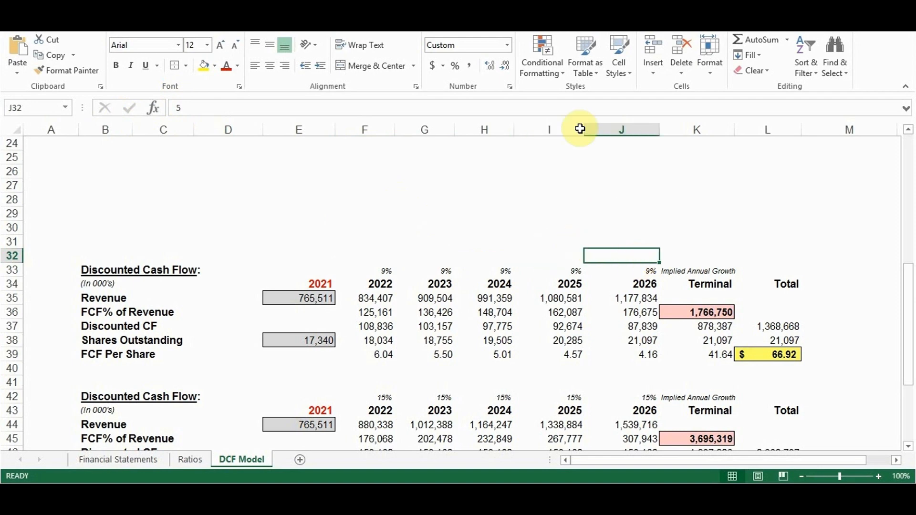
{"action": "left_click_drag", "start_coordinate": [329, 256], "coordinate": [691, 256]}
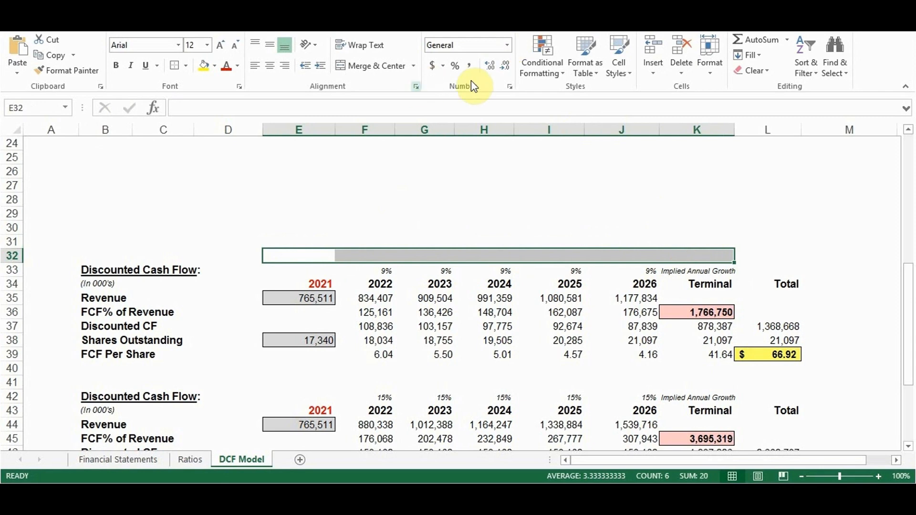
{"action": "left_click", "coordinate": [510, 86]}
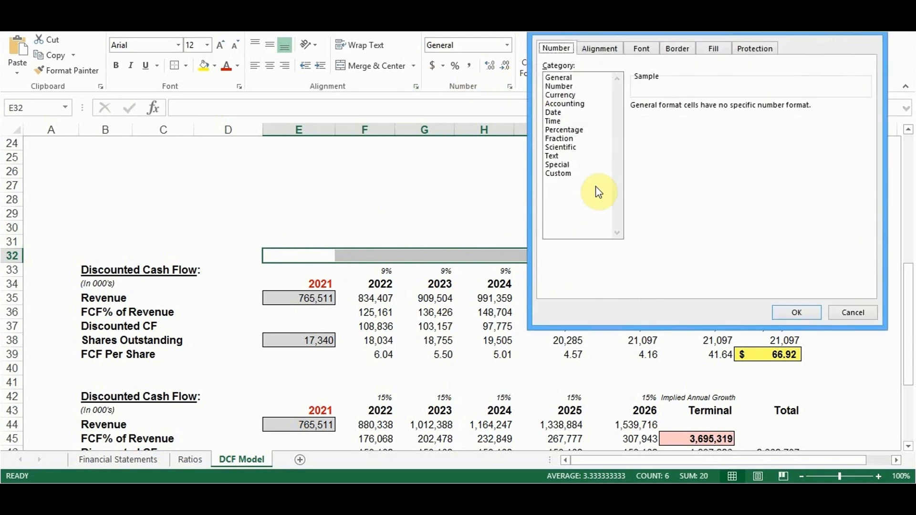
{"action": "left_click", "coordinate": [571, 173]}
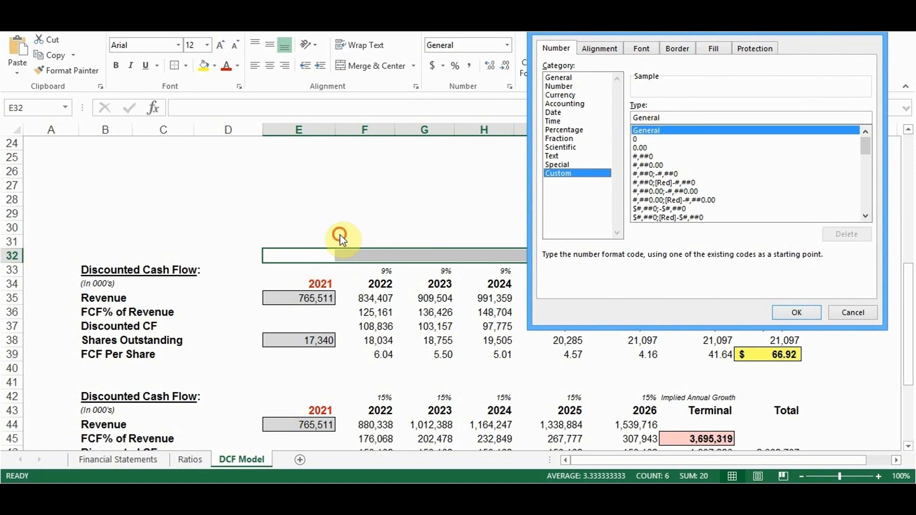
{"action": "left_click", "coordinate": [854, 311]}
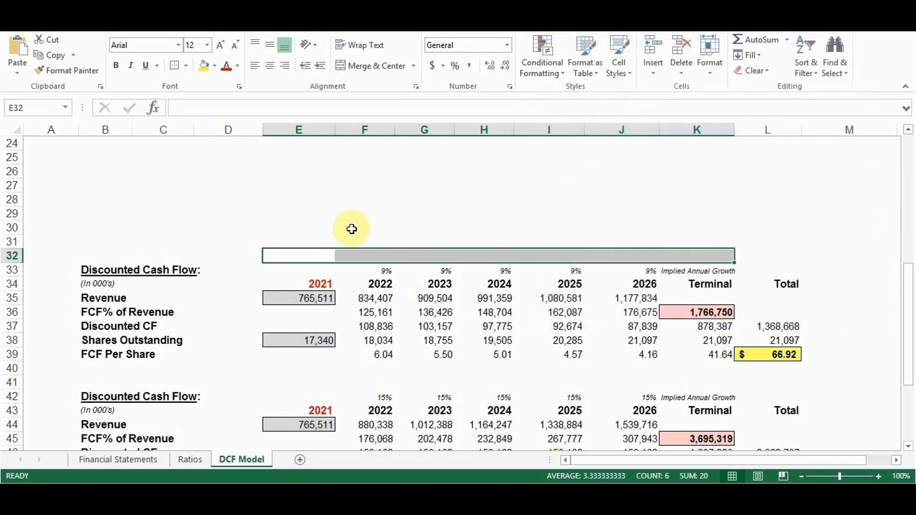
Enter the sample year numbers 1, 2, 3, 4, 5 and 5 in cells F29 through K29
{"action": "left_click", "coordinate": [352, 228]}
{"action": "left_click", "coordinate": [305, 216]}
{"action": "type", "text": "1"}
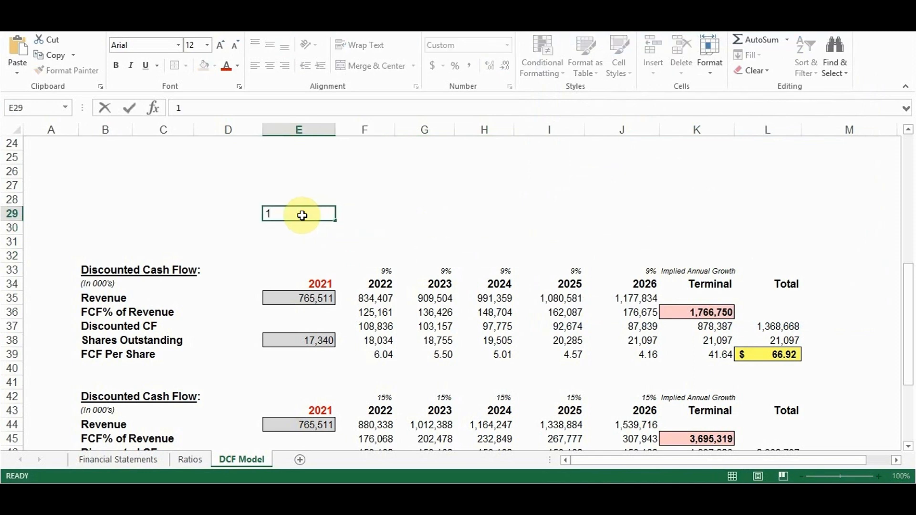
{"action": "key", "text": "Tab"}
{"action": "type", "text": "2"}
{"action": "key", "text": "Tab"}
{"action": "type", "text": "2"}
{"action": "type", "text": "3"}
{"action": "key", "text": "Tab"}
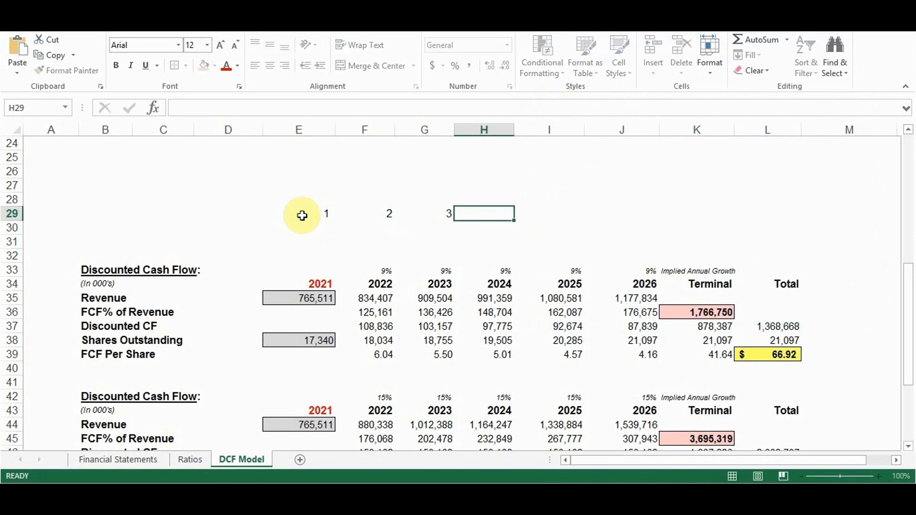
{"action": "type", "text": "4"}
{"action": "key", "text": "Tab"}
{"action": "type", "text": "5"}
{"action": "key", "text": "Tab"}
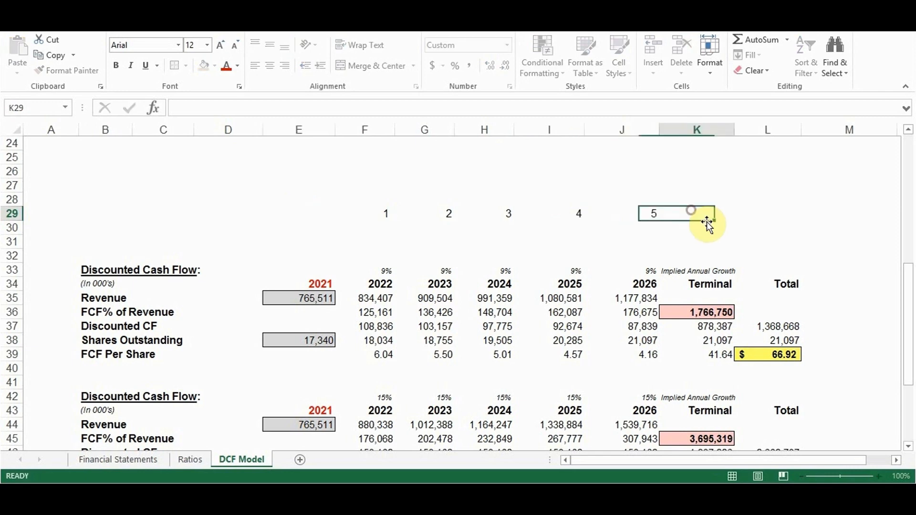
{"action": "type", "text": "5"}
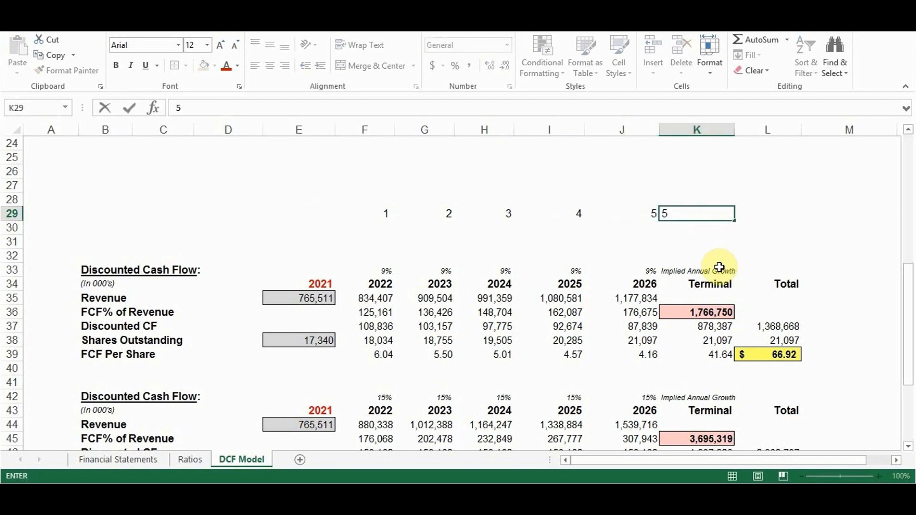
{"action": "key", "text": "Return"}
Inspect the low-case terminal value in K36 and its discounting formula in K37, checking the exponent cell K32
{"action": "left_click", "coordinate": [721, 315]}
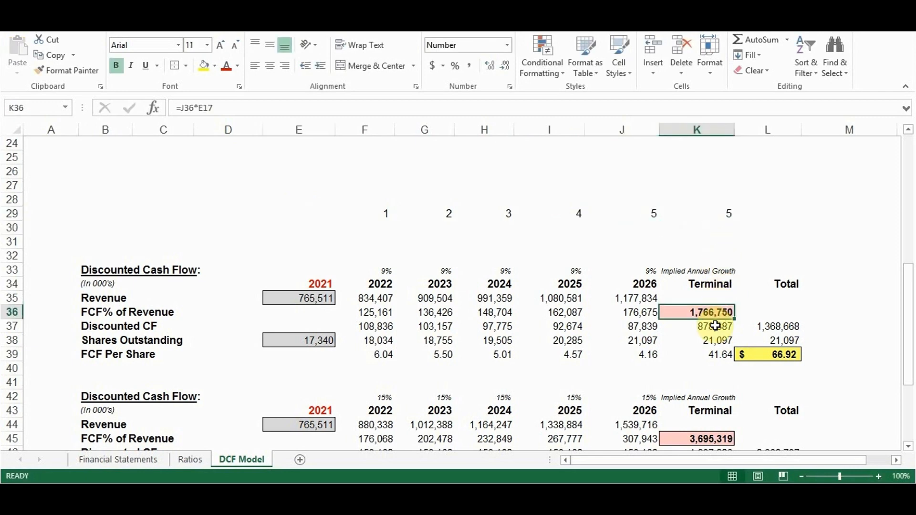
{"action": "left_click", "coordinate": [717, 326]}
{"action": "double_click", "coordinate": [716, 326]}
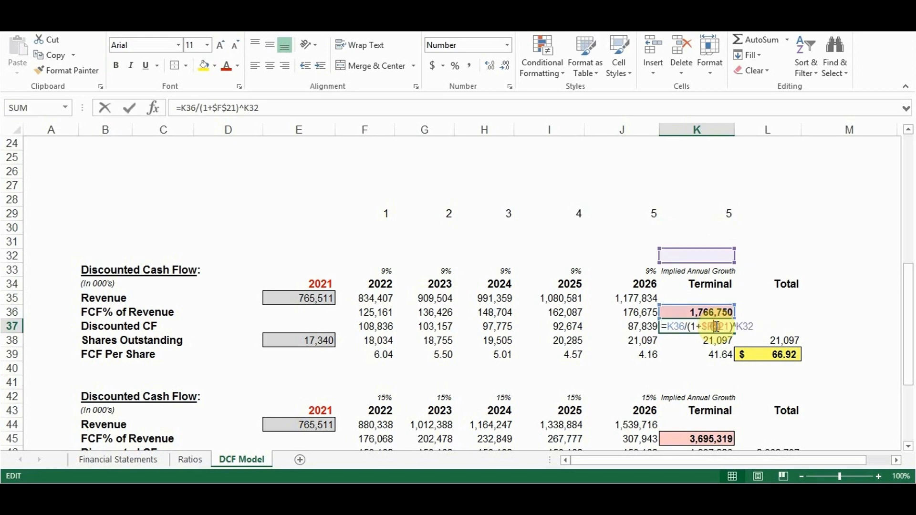
{"action": "left_click", "coordinate": [698, 258]}
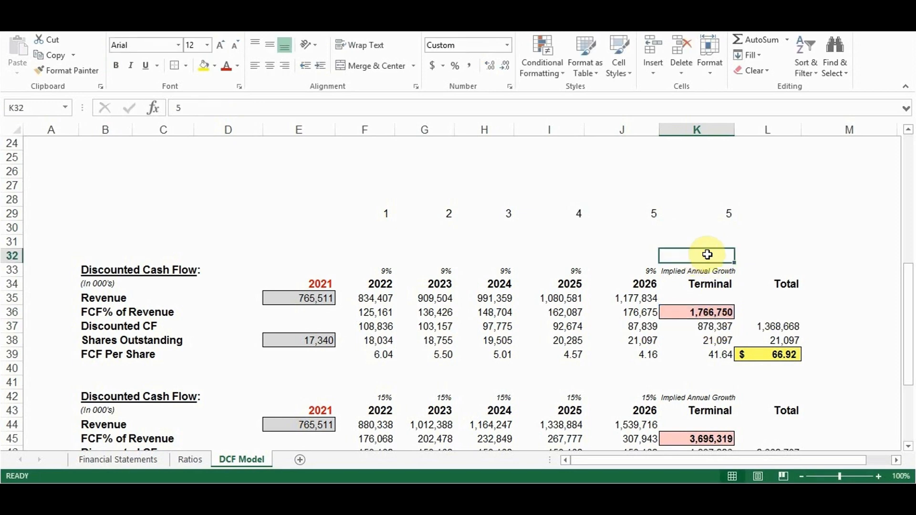
Hide the sample year numbers in F29 through K29 with the custom number format ;; and check the cells
{"action": "left_click_drag", "start_coordinate": [381, 213], "coordinate": [699, 205]}
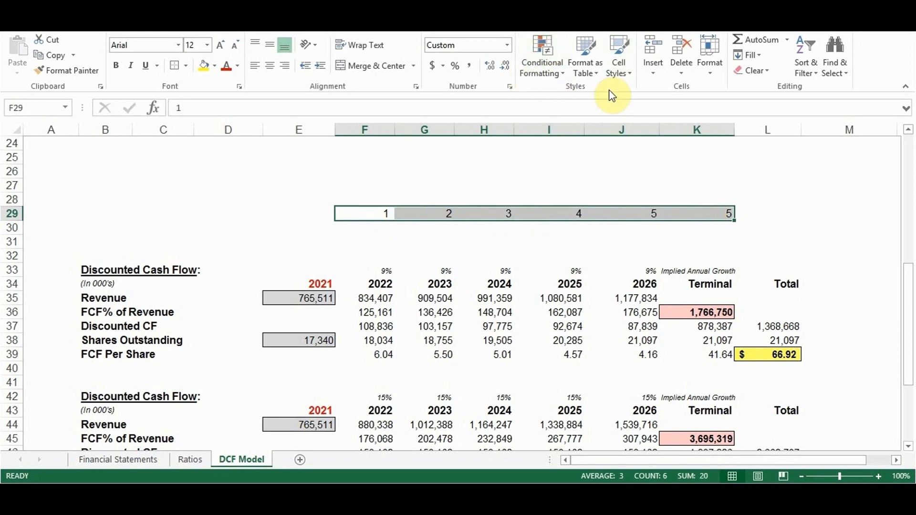
{"action": "left_click", "coordinate": [510, 87]}
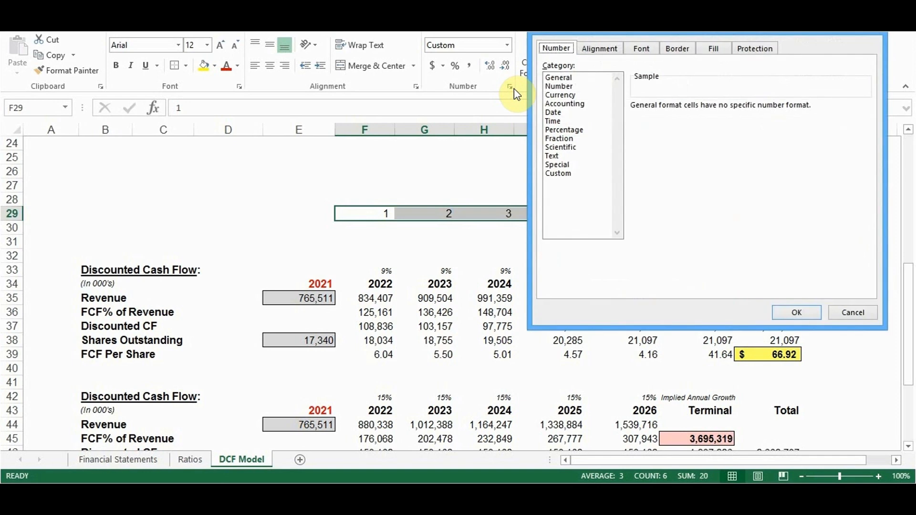
{"action": "left_click", "coordinate": [568, 174]}
{"action": "left_click_drag", "start_coordinate": [670, 114], "coordinate": [619, 117]}
{"action": "type", "text": ";;"}
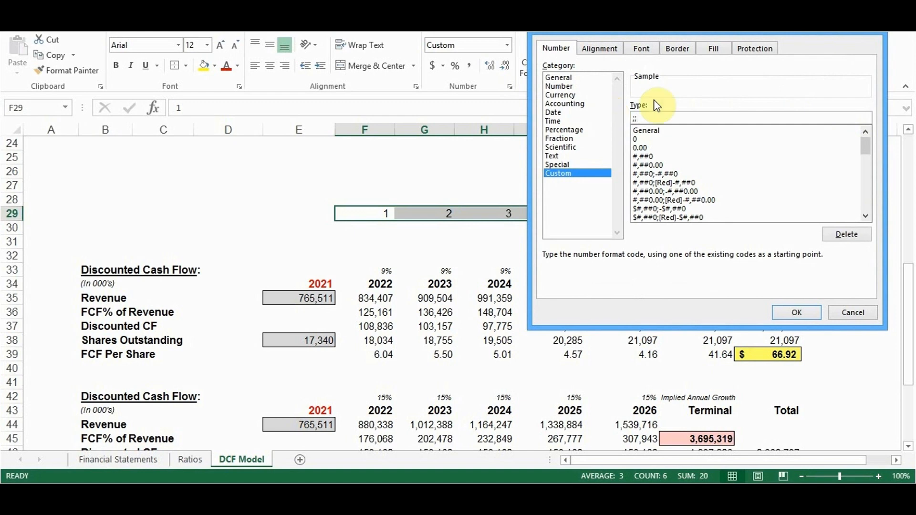
{"action": "left_click", "coordinate": [802, 317]}
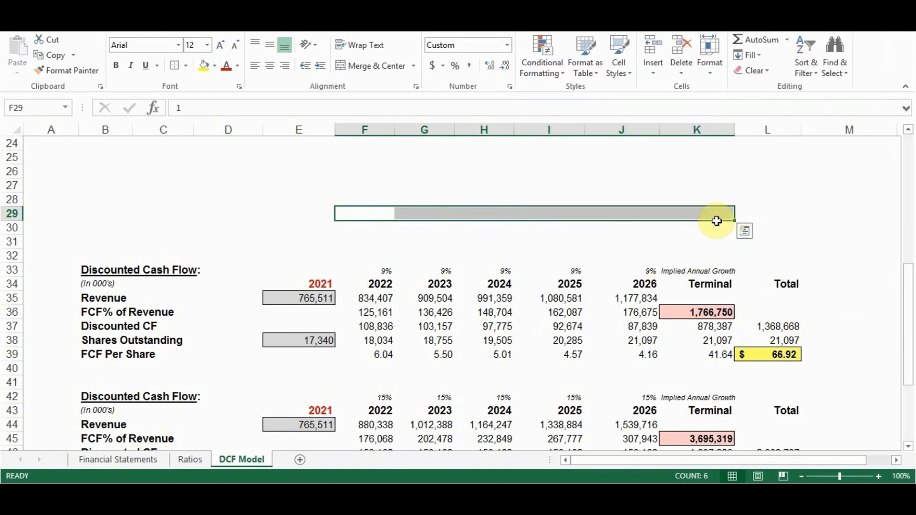
{"action": "left_click", "coordinate": [361, 220]}
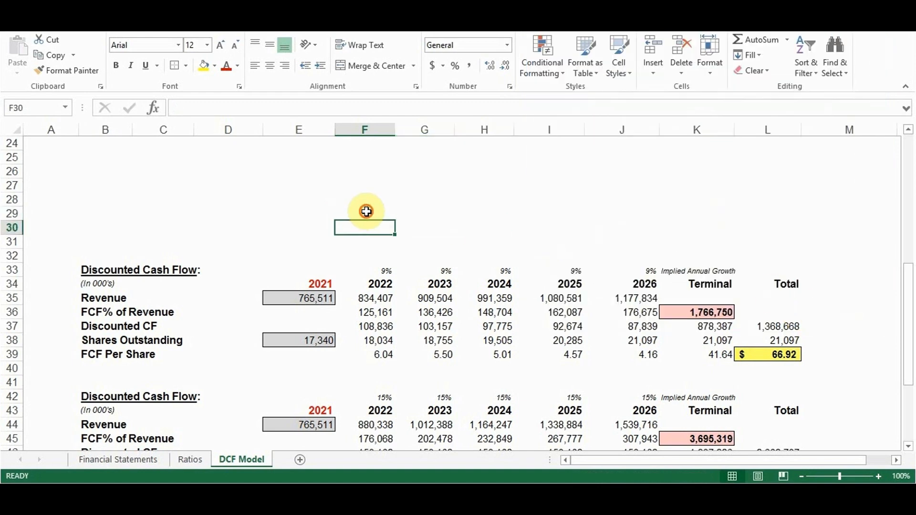
{"action": "left_click", "coordinate": [415, 213]}
{"action": "left_click_drag", "start_coordinate": [340, 212], "coordinate": [715, 213]}
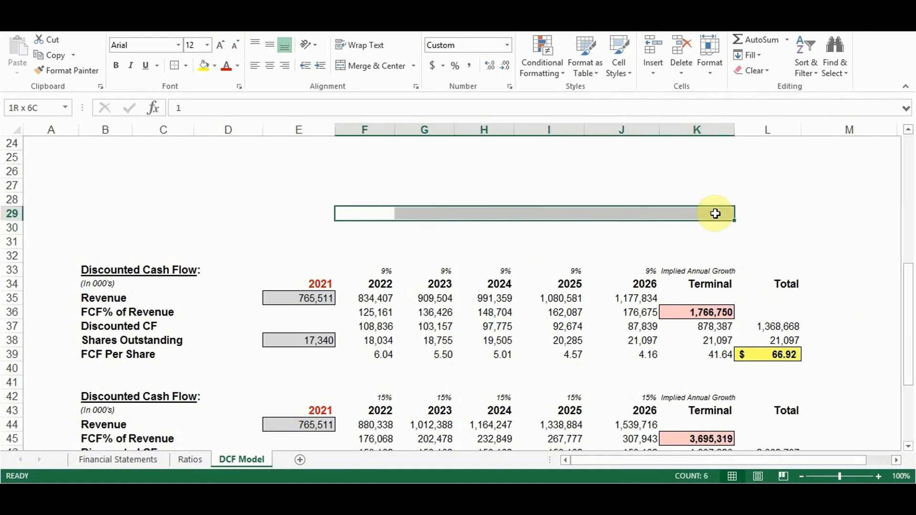
{"action": "left_click", "coordinate": [561, 285]}
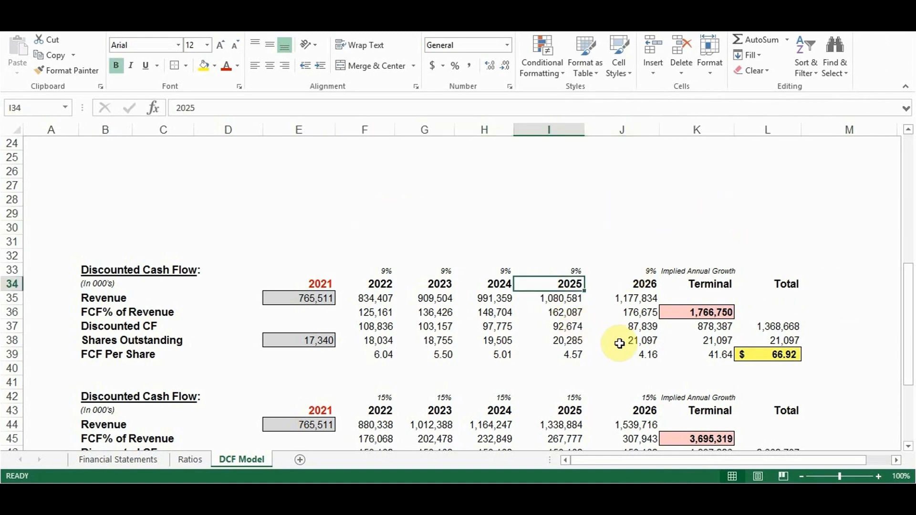
Compare the low-case 2022 to 2026 free cash flows in row 36 with the Discounted CF row beneath
{"action": "left_click", "coordinate": [378, 327]}
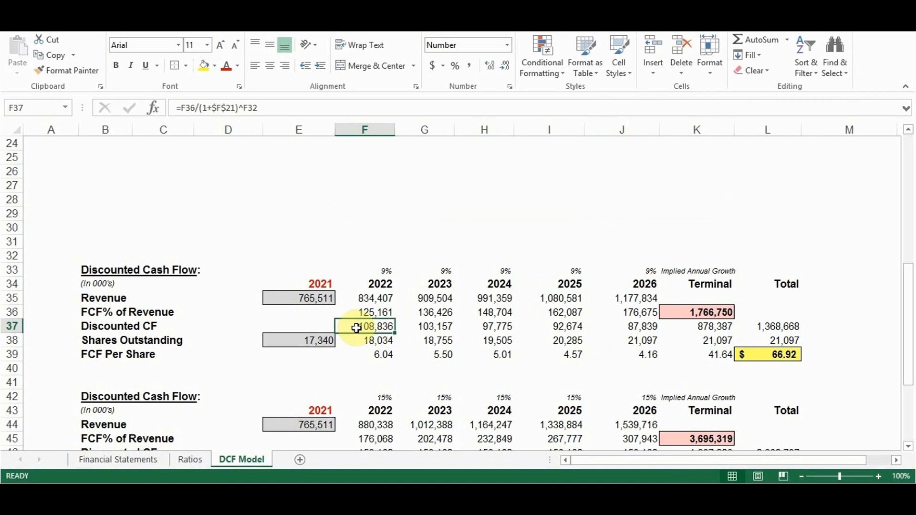
{"action": "left_click_drag", "start_coordinate": [374, 314], "coordinate": [640, 313]}
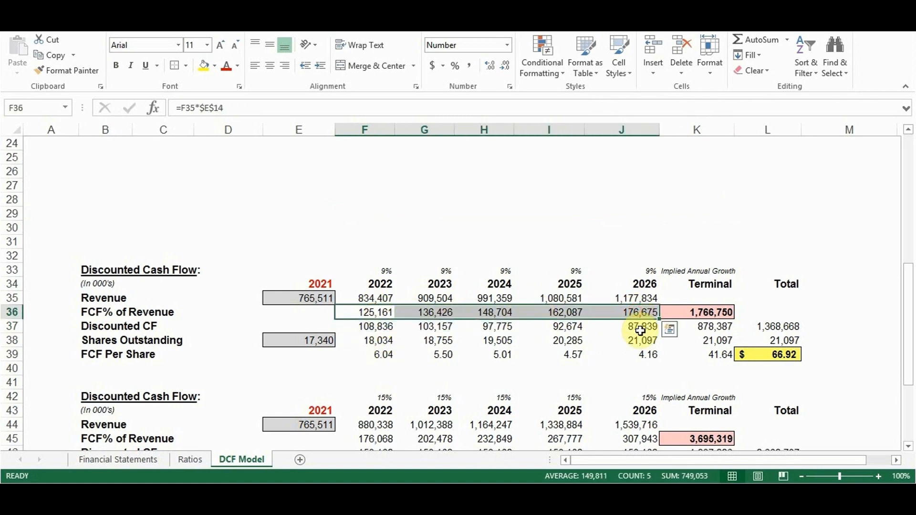
{"action": "left_click", "coordinate": [352, 324]}
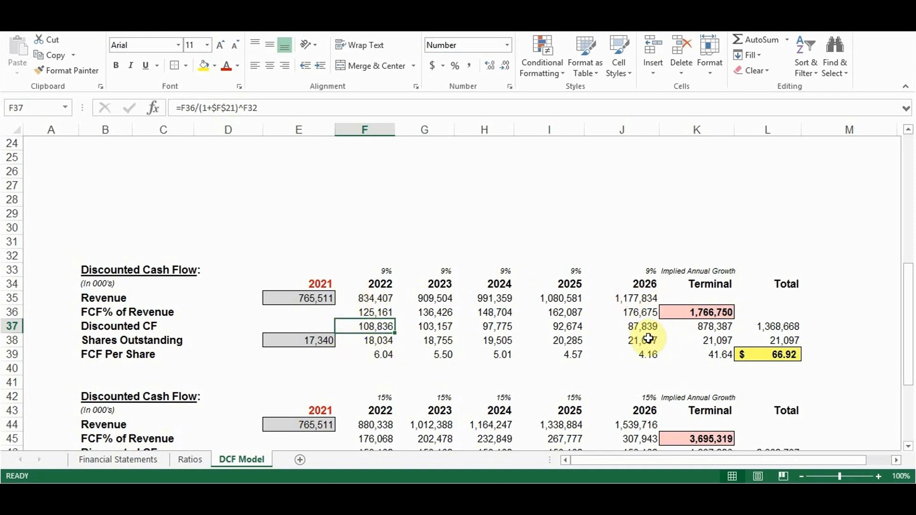
Inspect the 2026 Discounted CF formula in J37, tracing its exponent to the hidden year number in J32
{"action": "left_click", "coordinate": [626, 326]}
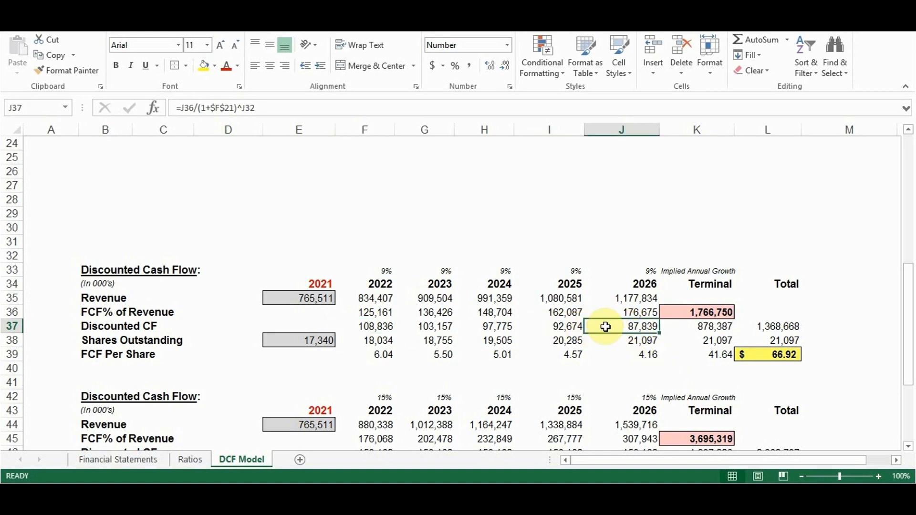
{"action": "double_click", "coordinate": [606, 326]}
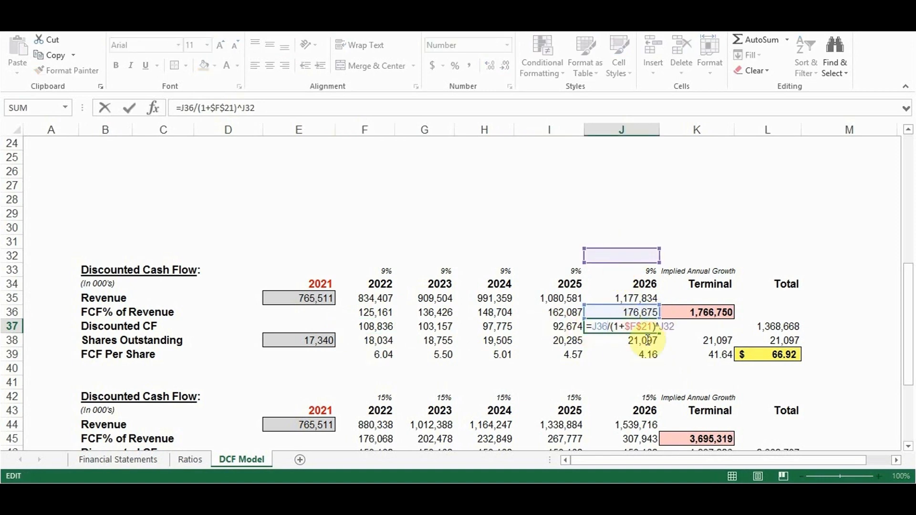
{"action": "left_click", "coordinate": [635, 257]}
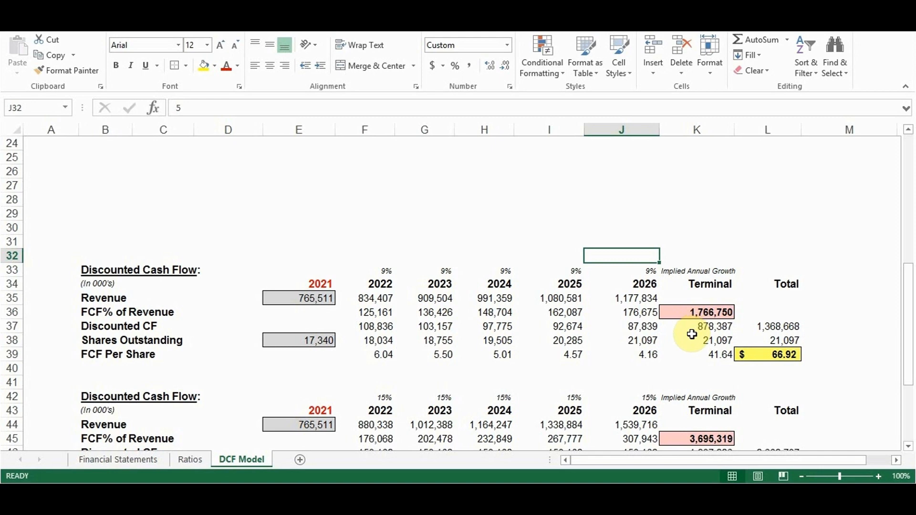
Trace the terminal Discounted CF formula in K37 to the terminal value and the hidden exponent in K32
{"action": "left_click", "coordinate": [690, 328]}
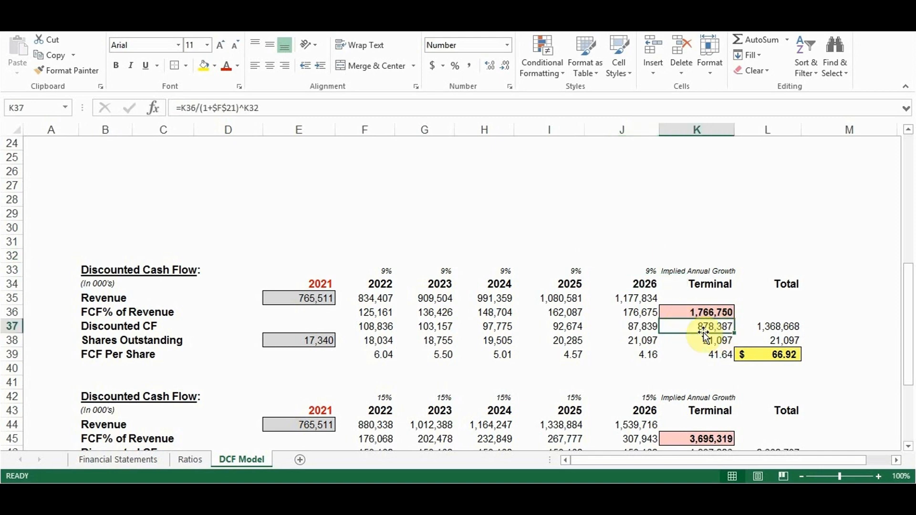
{"action": "double_click", "coordinate": [687, 326]}
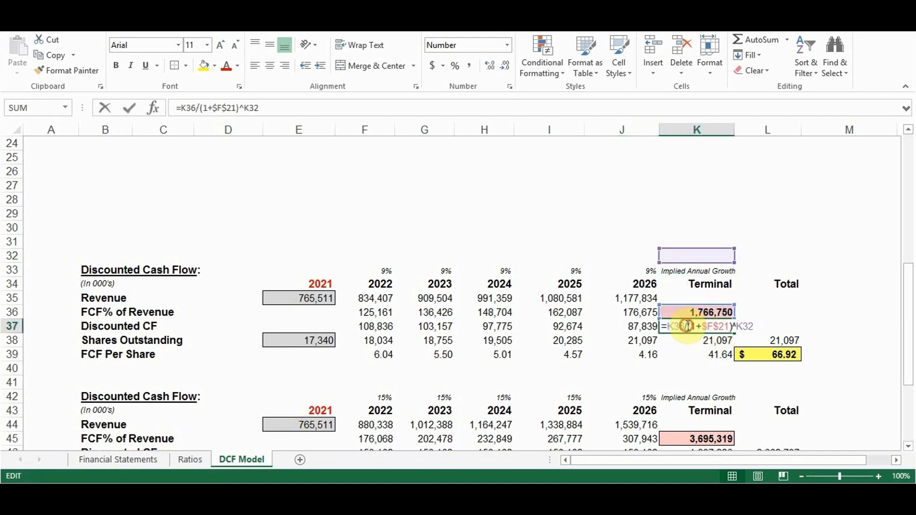
{"action": "left_click", "coordinate": [706, 255]}
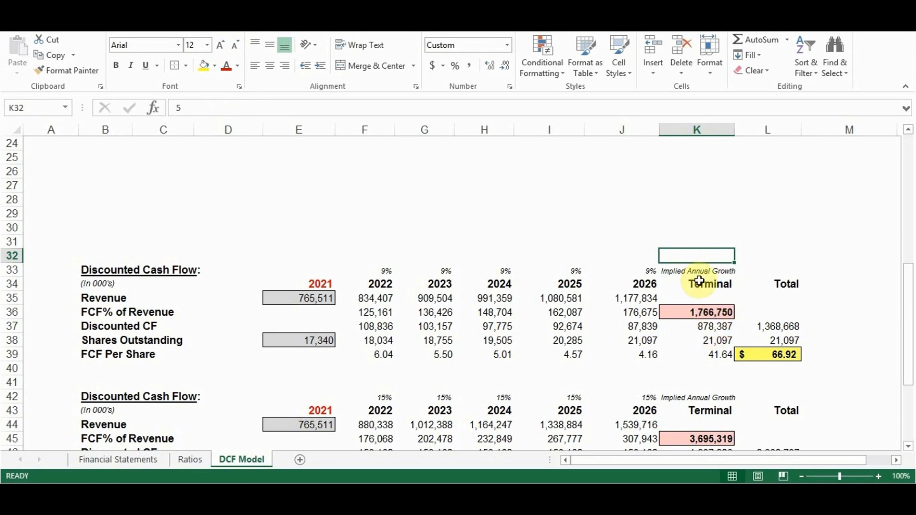
{"action": "left_click", "coordinate": [705, 324]}
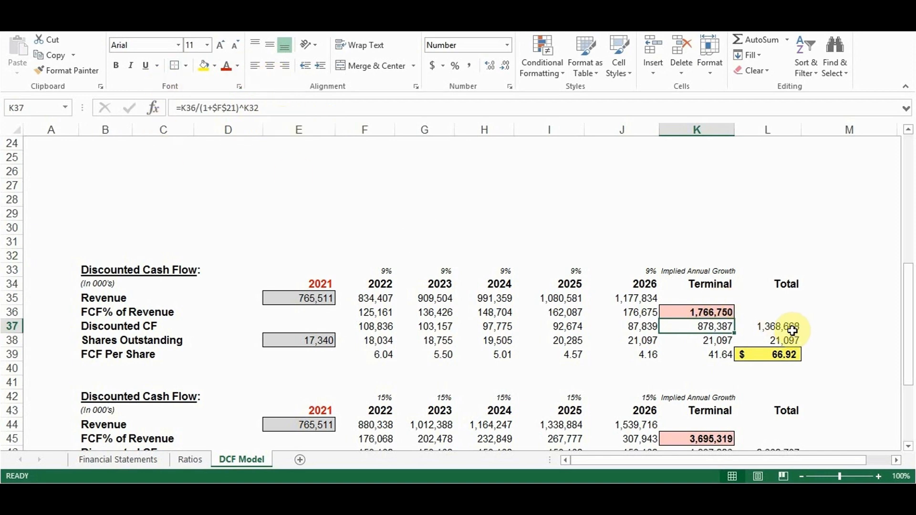
Inspect the Total column formulas for Discounted CF in L37 and Shares Outstanding in L38
{"action": "left_click", "coordinate": [766, 329]}
{"action": "double_click", "coordinate": [766, 328]}
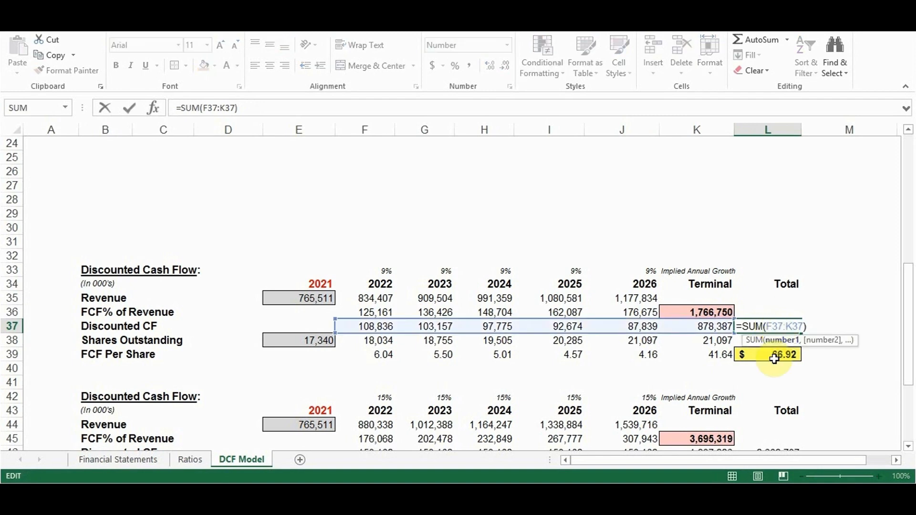
{"action": "key", "text": "Escape"}
{"action": "double_click", "coordinate": [775, 343]}
{"action": "key", "text": "Escape"}
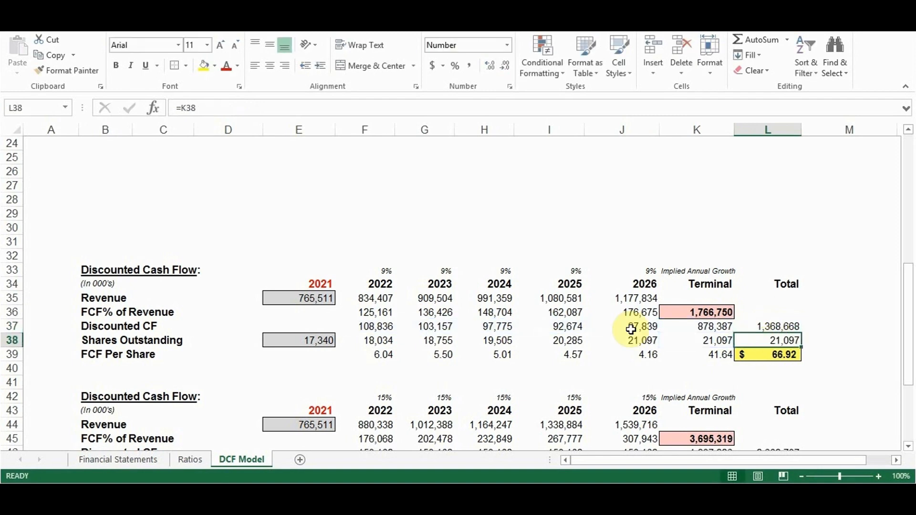
Inspect the low-case 2022 Shares Outstanding formula in F38, tracing it to the 2021 share count and the Share Change assumption in E15
{"action": "left_click", "coordinate": [313, 341]}
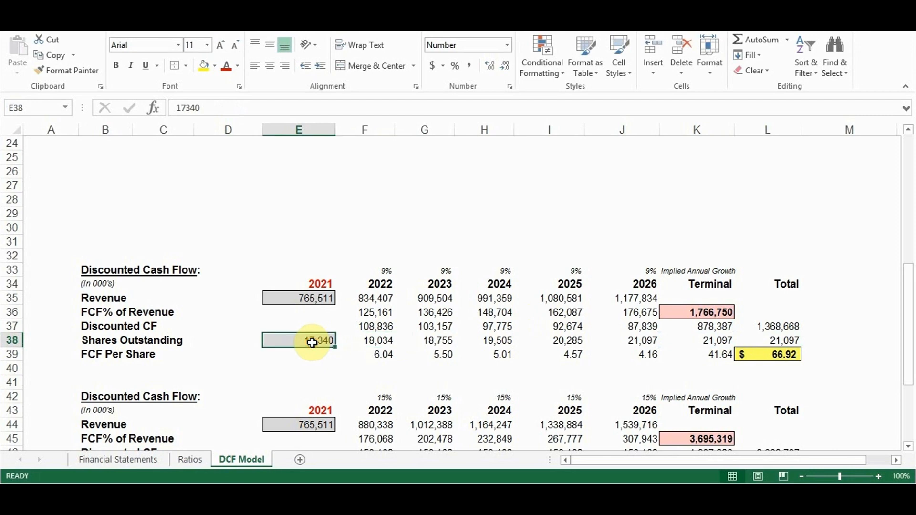
{"action": "left_click", "coordinate": [371, 340]}
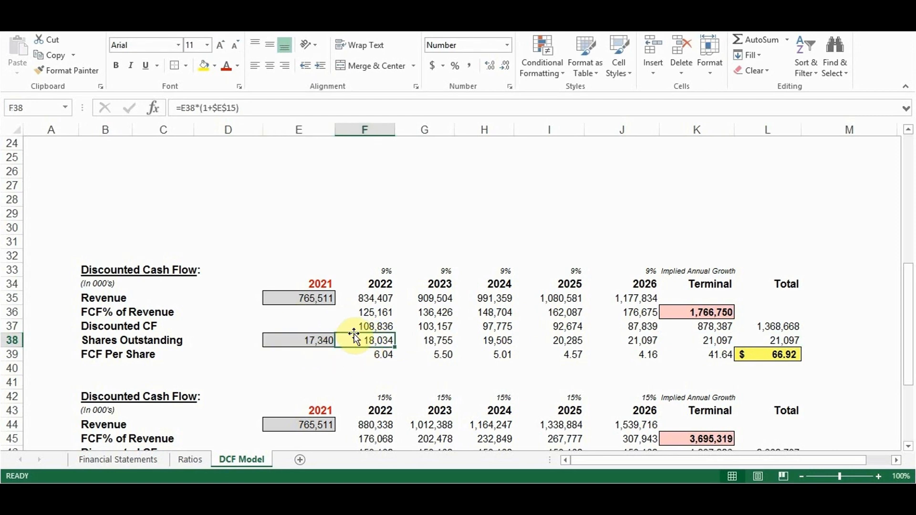
{"action": "double_click", "coordinate": [373, 342]}
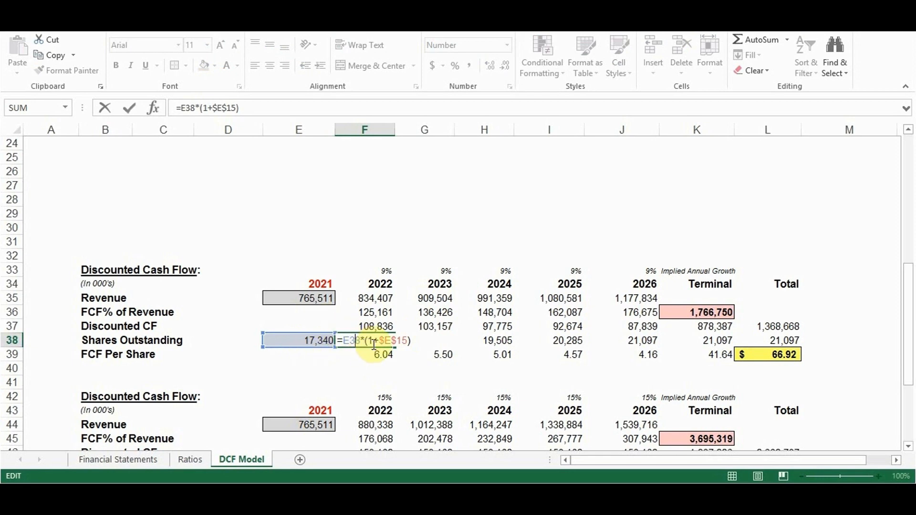
{"action": "scroll", "coordinate": [396, 305], "scroll_direction": "up", "scroll_amount": 4}
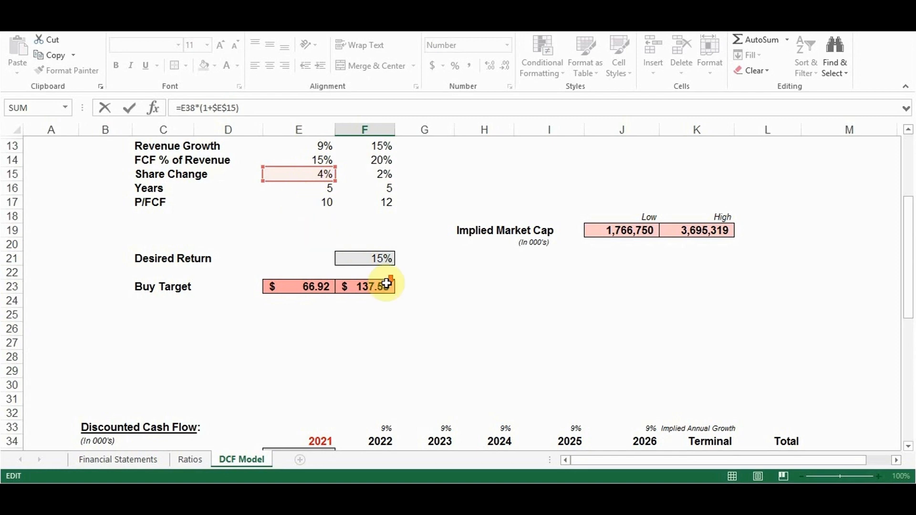
{"action": "scroll", "coordinate": [386, 282], "scroll_direction": "down", "scroll_amount": 3}
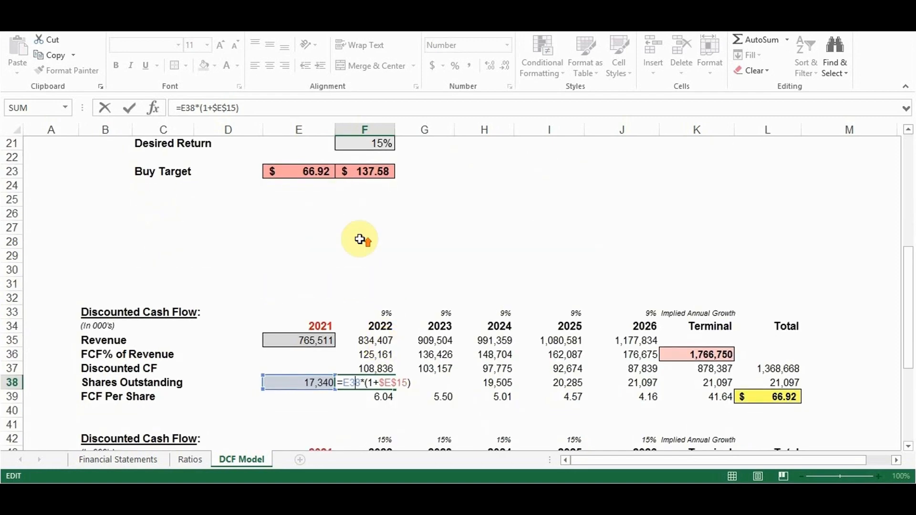
{"action": "scroll", "coordinate": [358, 242], "scroll_direction": "up", "scroll_amount": 3}
{"action": "scroll", "coordinate": [368, 216], "scroll_direction": "down", "scroll_amount": 5}
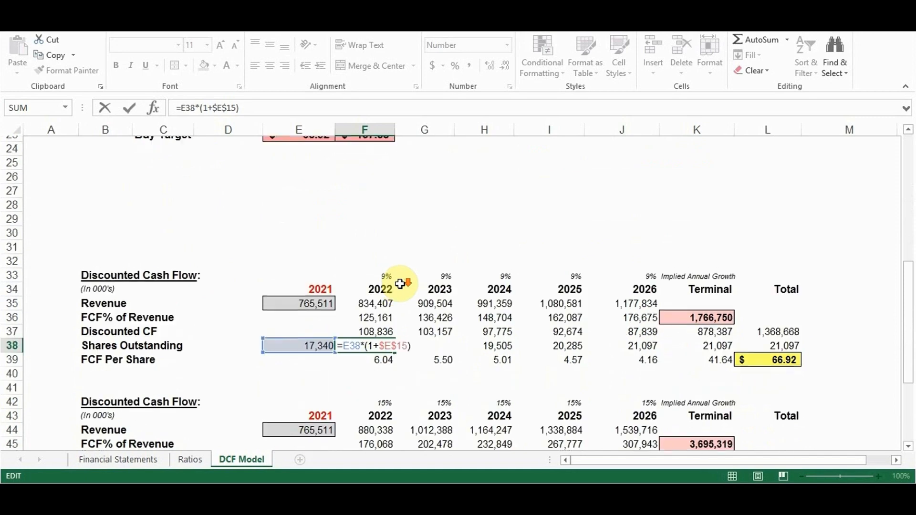
{"action": "scroll", "coordinate": [368, 347], "scroll_direction": "up", "scroll_amount": 6}
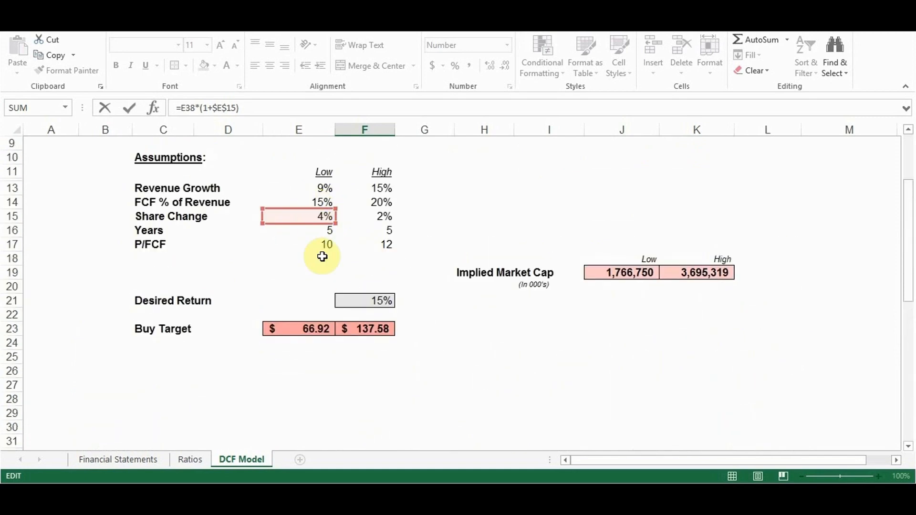
{"action": "scroll", "coordinate": [392, 317], "scroll_direction": "down", "scroll_amount": 7}
{"action": "key", "text": "ctrl+Return"}
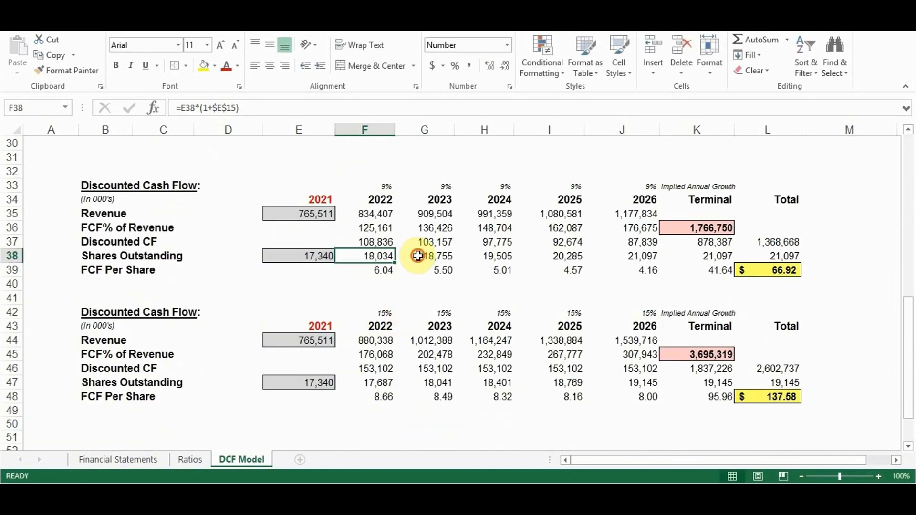
Check the Shares Outstanding formulas across the later years in row 38 and the terminal formula in K38 that references J38
{"action": "left_click", "coordinate": [418, 256]}
{"action": "left_click", "coordinate": [567, 256]}
{"action": "left_click", "coordinate": [632, 260]}
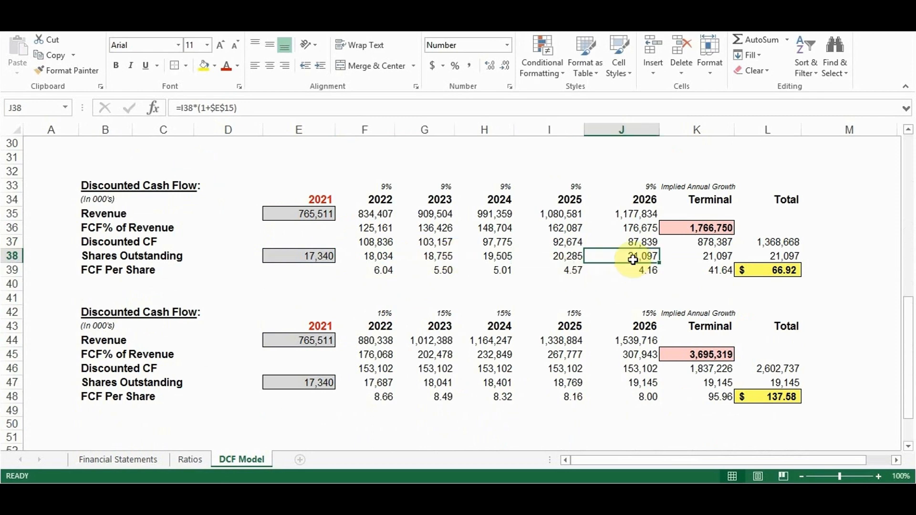
{"action": "left_click", "coordinate": [710, 260]}
{"action": "type", "text": "="}
{"action": "key", "text": "Left"}
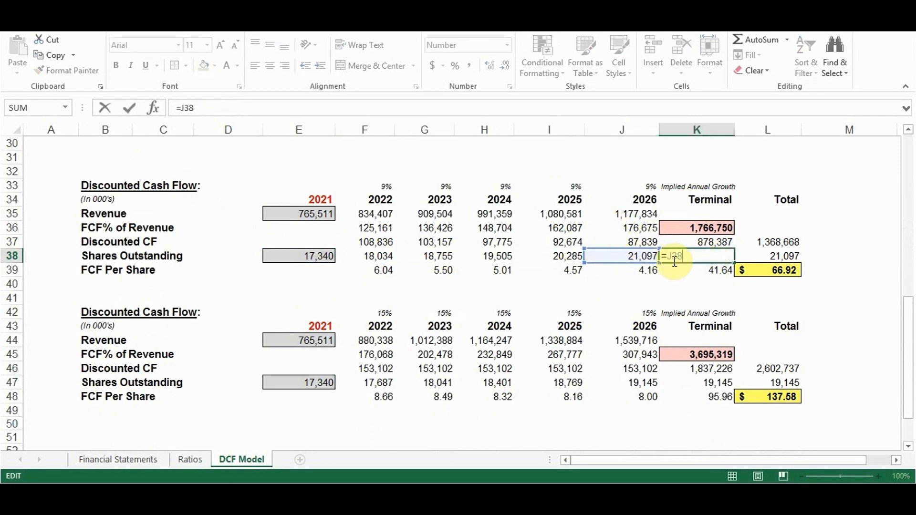
{"action": "key", "text": "ctrl+Return"}
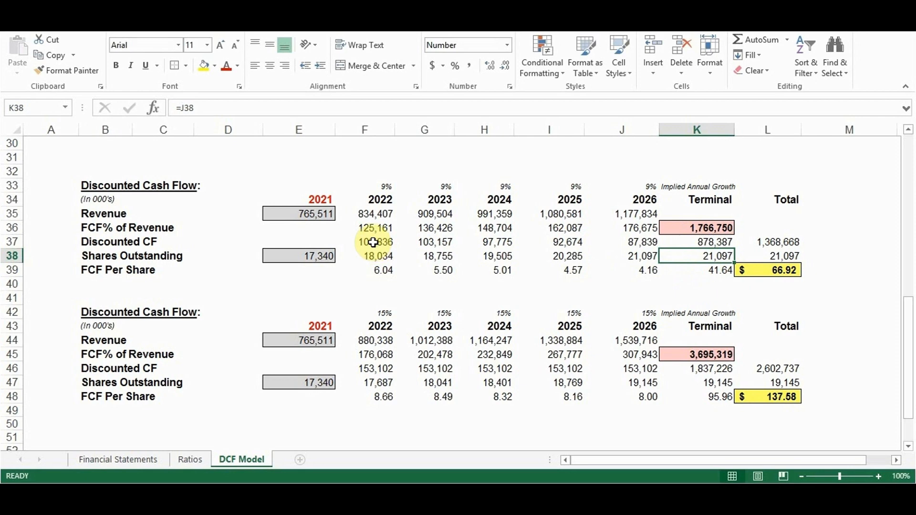
Review the 2022 to 2026 Discounted CF values in F37:J37 and inspect the terminal Discounted CF formula in K37
{"action": "left_click_drag", "start_coordinate": [376, 243], "coordinate": [634, 245]}
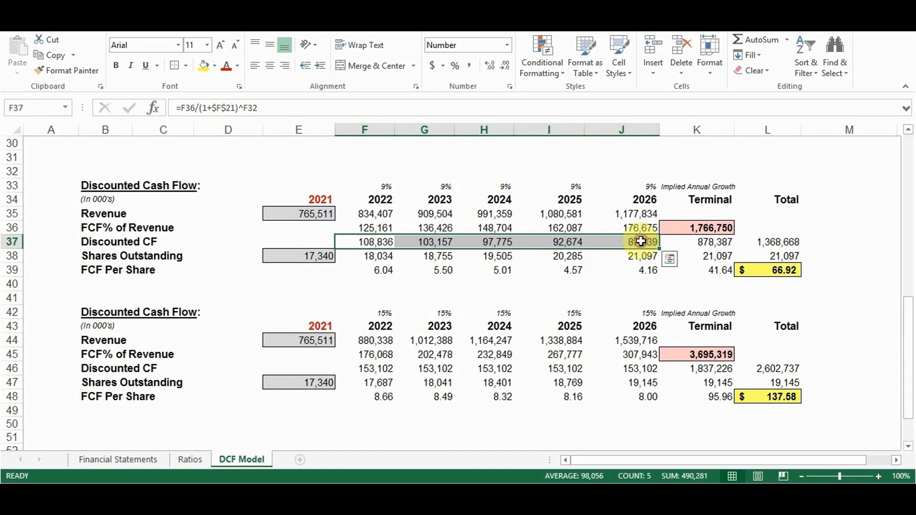
{"action": "left_click", "coordinate": [685, 243]}
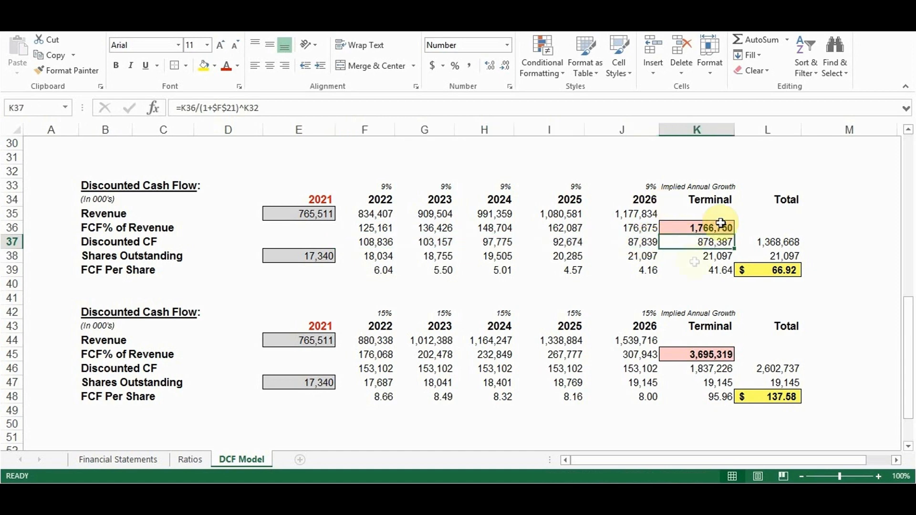
{"action": "double_click", "coordinate": [688, 242]}
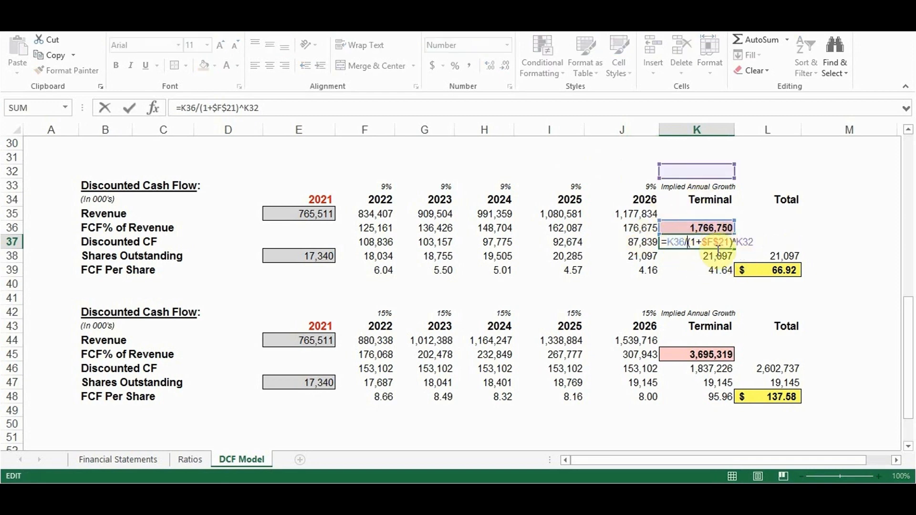
{"action": "key", "text": "Escape"}
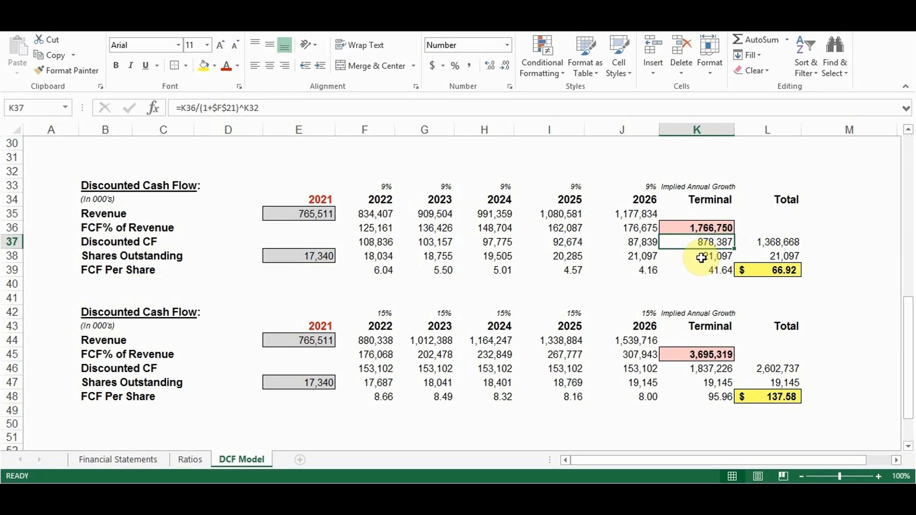
Examine the low-case FCF Per Share row 39, inspecting the F37/F38 formula in F39 and highlighting the yearly values F39:J39
{"action": "left_click", "coordinate": [10, 271]}
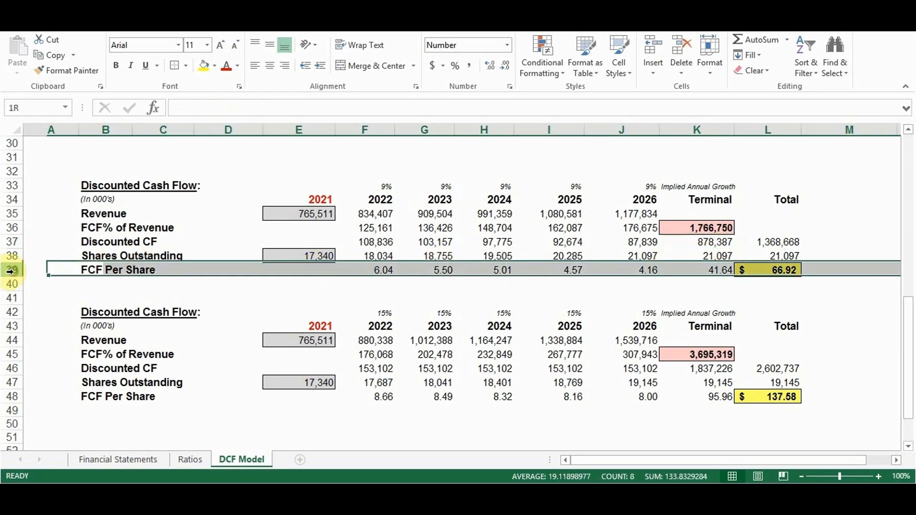
{"action": "left_click", "coordinate": [363, 269]}
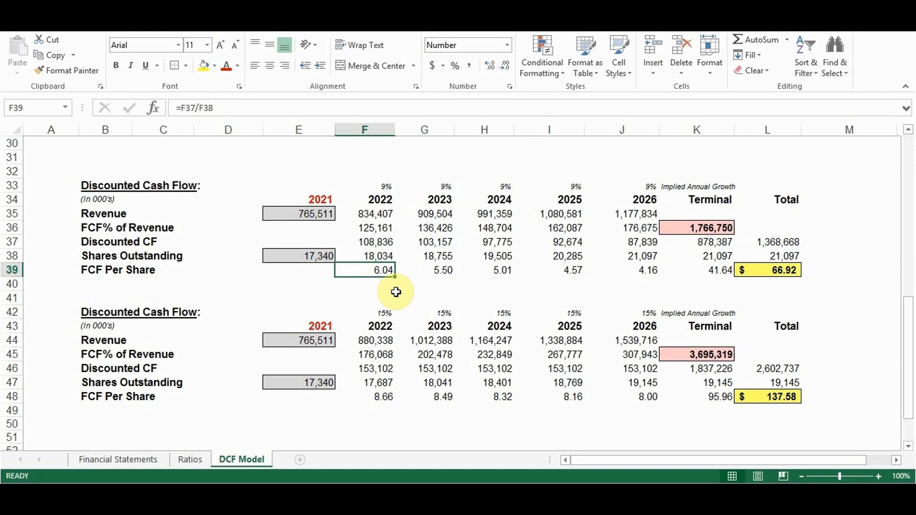
{"action": "double_click", "coordinate": [361, 271]}
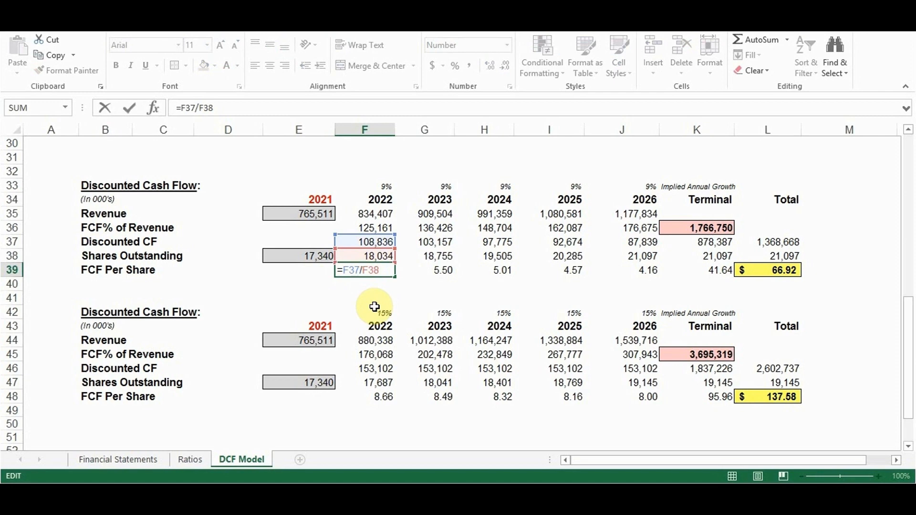
{"action": "key", "text": "Escape"}
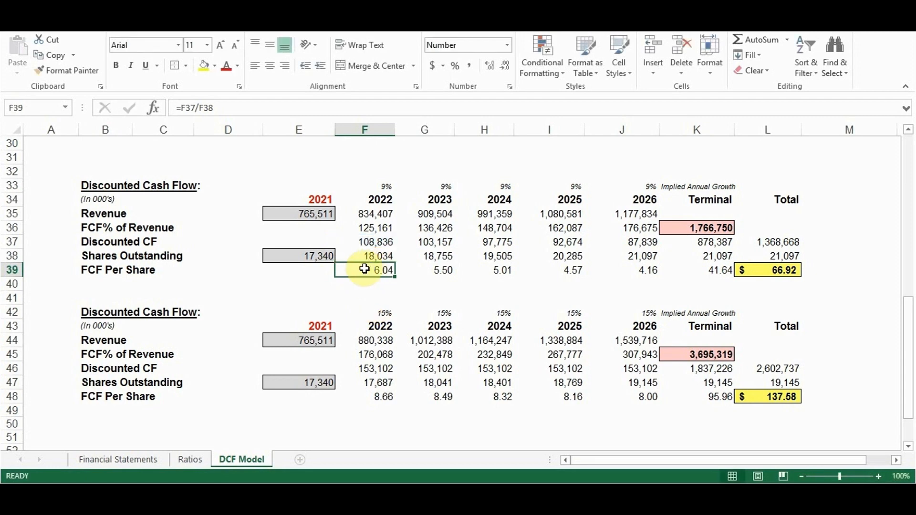
{"action": "left_click_drag", "start_coordinate": [365, 270], "coordinate": [617, 267]}
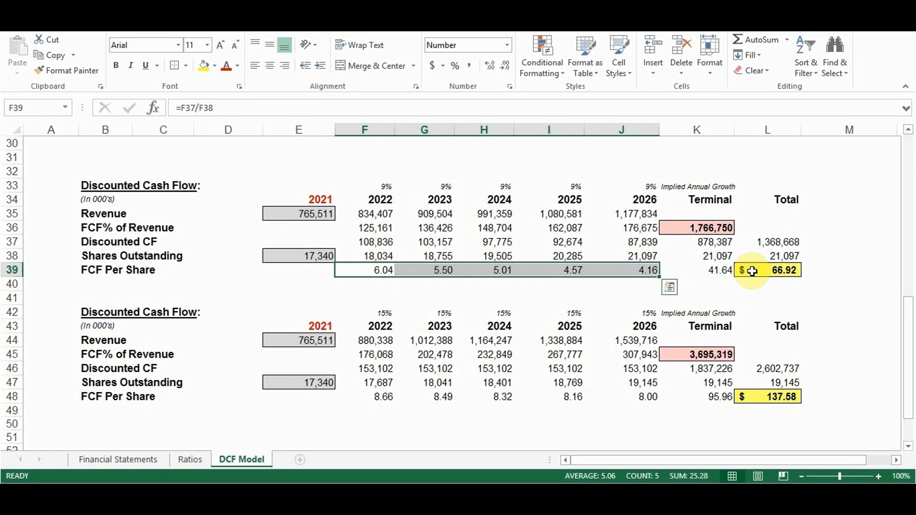
Inspect the total FCF Per Share formula SUM(F39:K39) in L39 and the terminal per-share formula K37/K38 in K39
{"action": "left_click", "coordinate": [767, 271]}
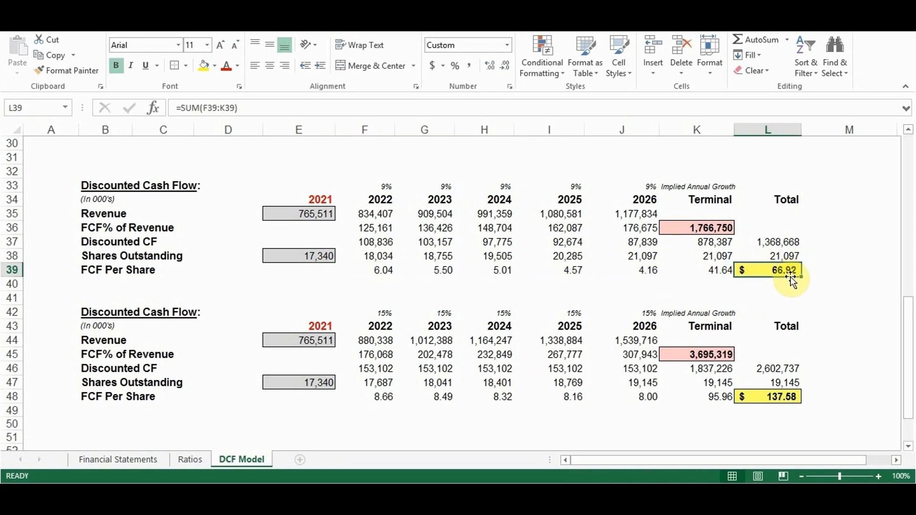
{"action": "double_click", "coordinate": [756, 270]}
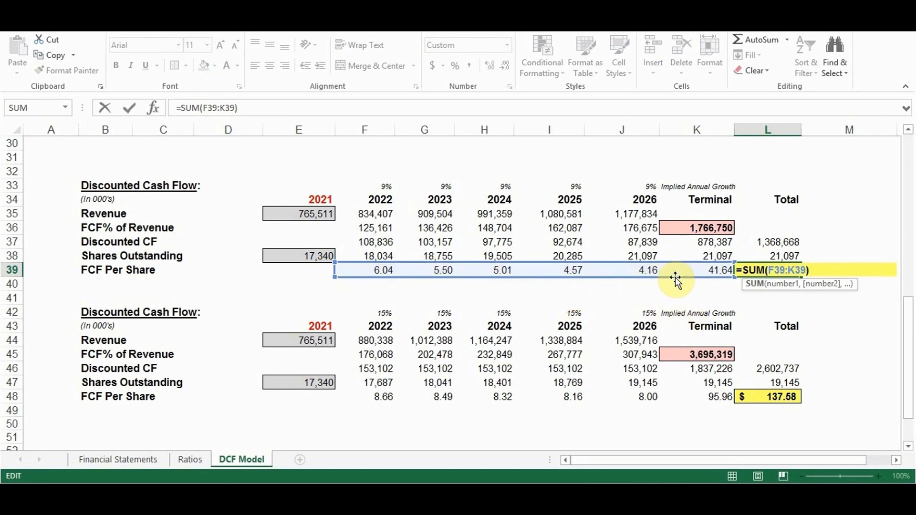
{"action": "key", "text": "ctrl+Return"}
{"action": "double_click", "coordinate": [708, 268]}
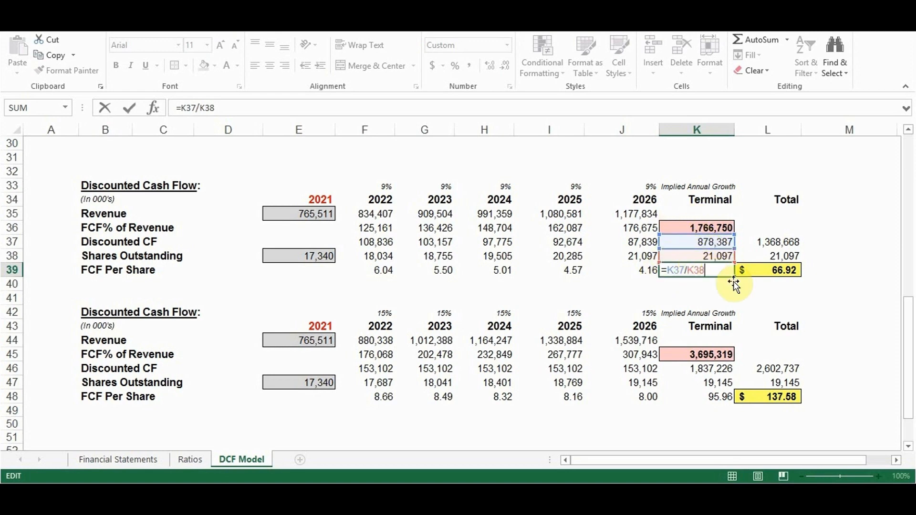
{"action": "key", "text": "ctrl+Return"}
{"action": "left_click", "coordinate": [766, 270]}
{"action": "key", "text": "alt+equal"}
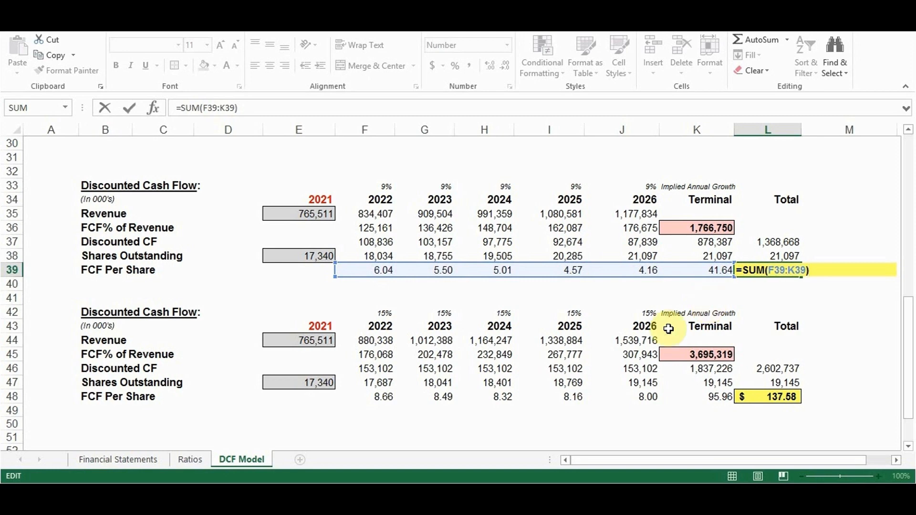
{"action": "key", "text": "ctrl+Return"}
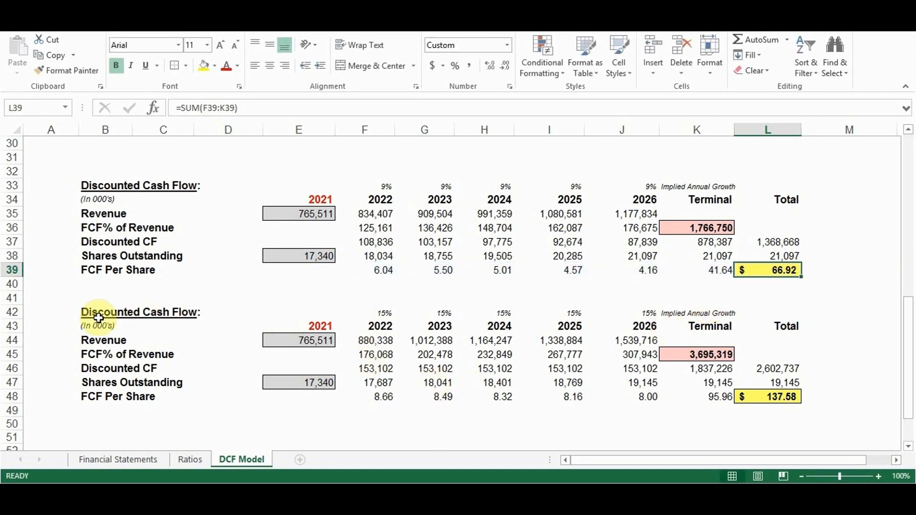
Highlight the high-case Discounted Cash Flow block in rows 42 to 48 and check the hidden year number in G41
{"action": "left_click_drag", "start_coordinate": [12, 313], "coordinate": [13, 401]}
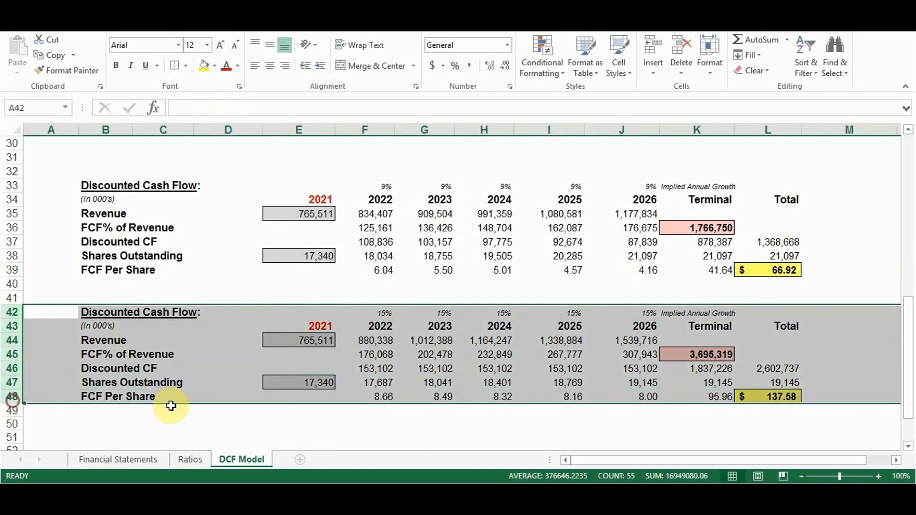
{"action": "left_click", "coordinate": [561, 424]}
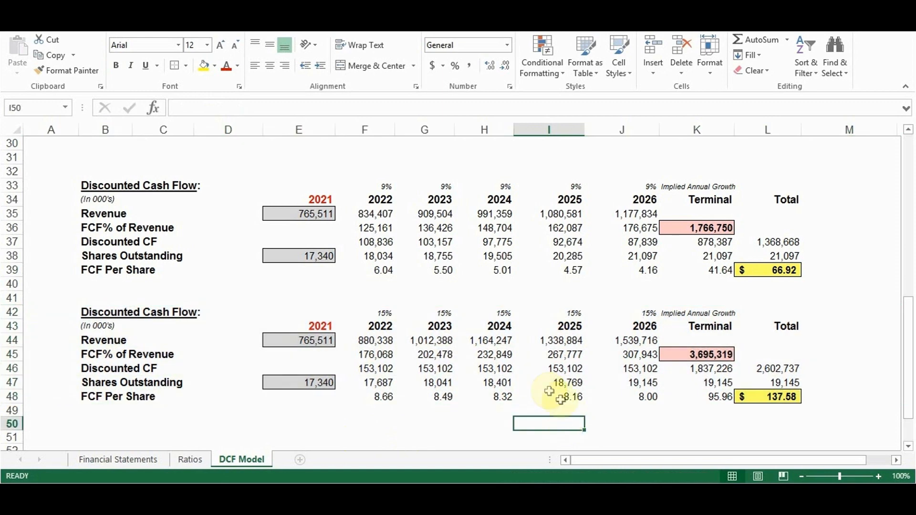
{"action": "left_click", "coordinate": [435, 299]}
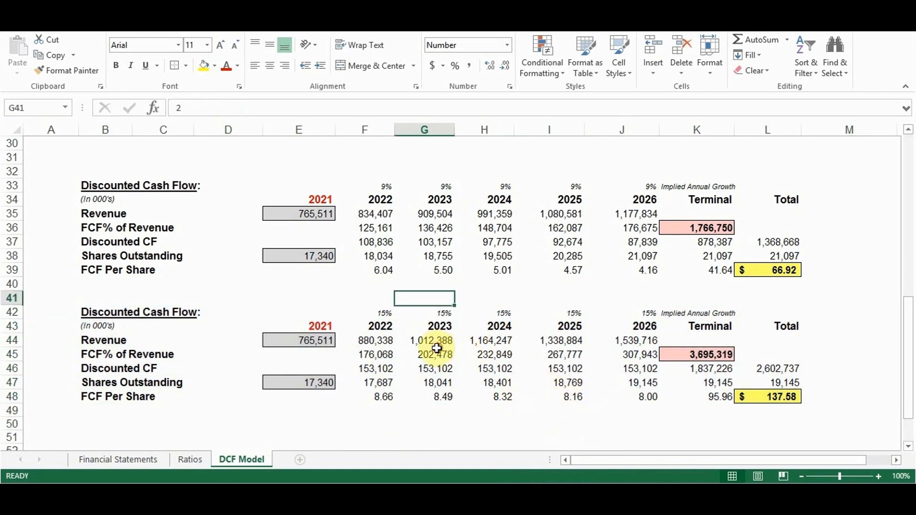
Compare the low-case total FCF Per Share in L39 with the Buy Target values in row 23 and the assumptions above
{"action": "scroll", "coordinate": [437, 349], "scroll_direction": "up", "scroll_amount": 8}
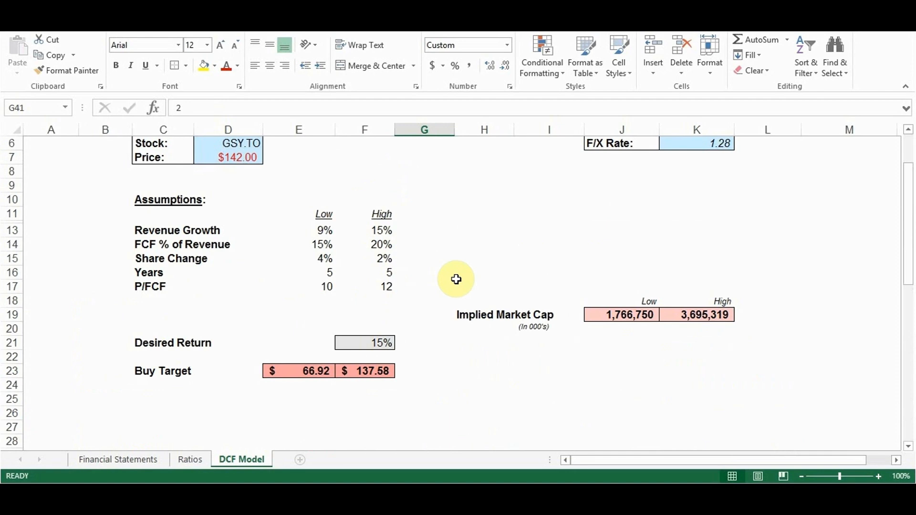
{"action": "scroll", "coordinate": [472, 286], "scroll_direction": "down", "scroll_amount": 7}
{"action": "left_click", "coordinate": [772, 312]}
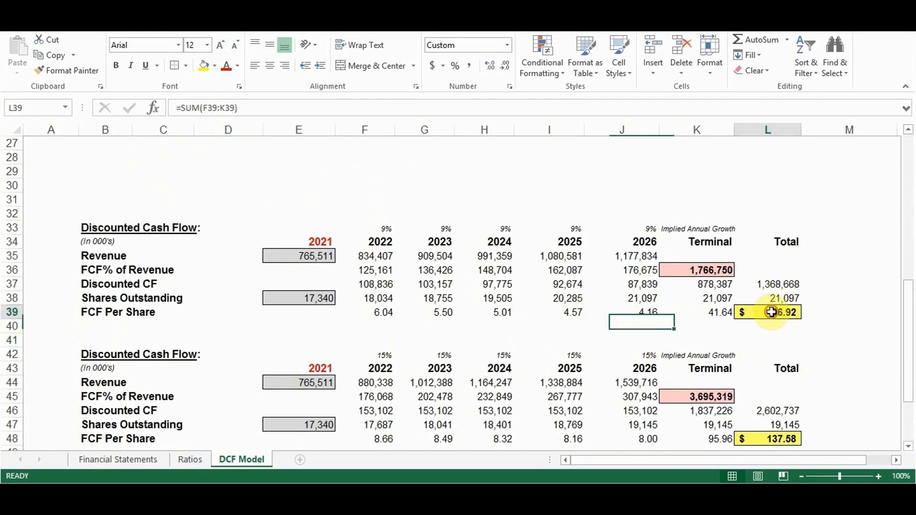
{"action": "scroll", "coordinate": [765, 308], "scroll_direction": "up", "scroll_amount": 3}
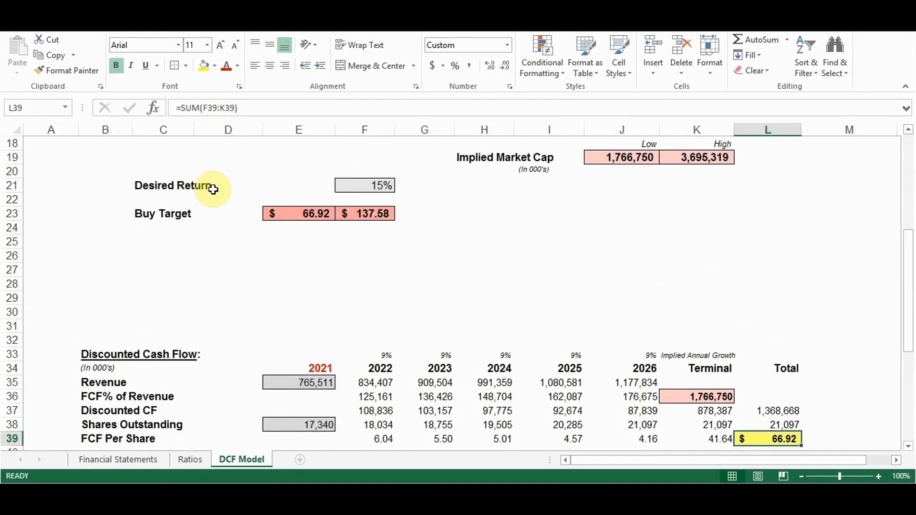
{"action": "scroll", "coordinate": [378, 266], "scroll_direction": "up", "scroll_amount": 6}
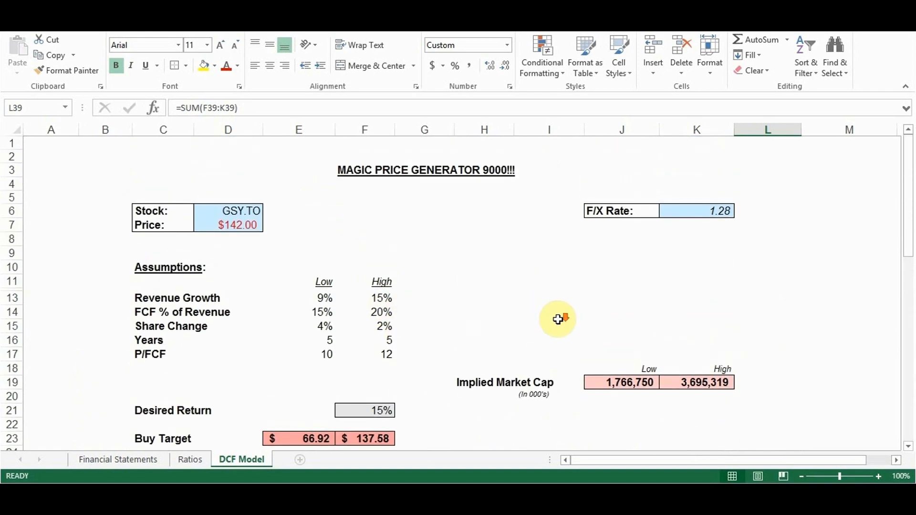
{"action": "scroll", "coordinate": [313, 382], "scroll_direction": "down", "scroll_amount": 1}
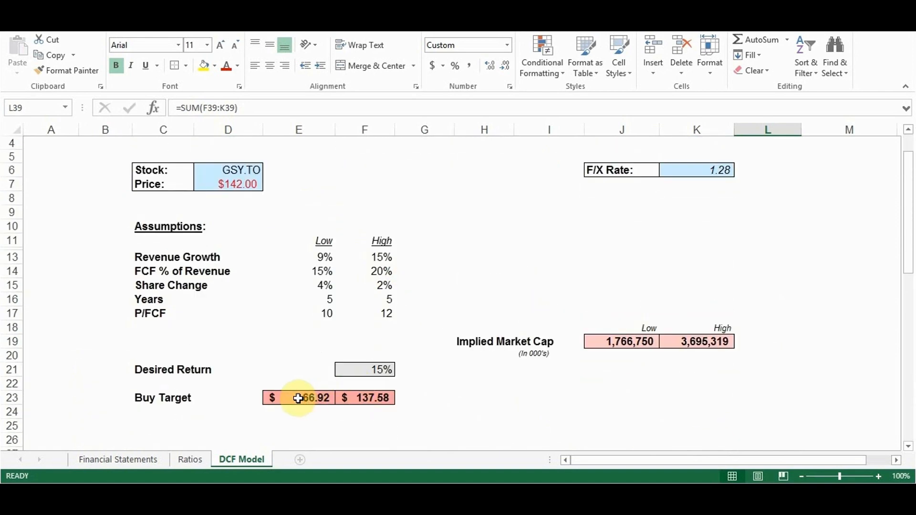
Set the stock price in D7 to 130
{"action": "scroll", "coordinate": [299, 399], "scroll_direction": "up", "scroll_amount": 1}
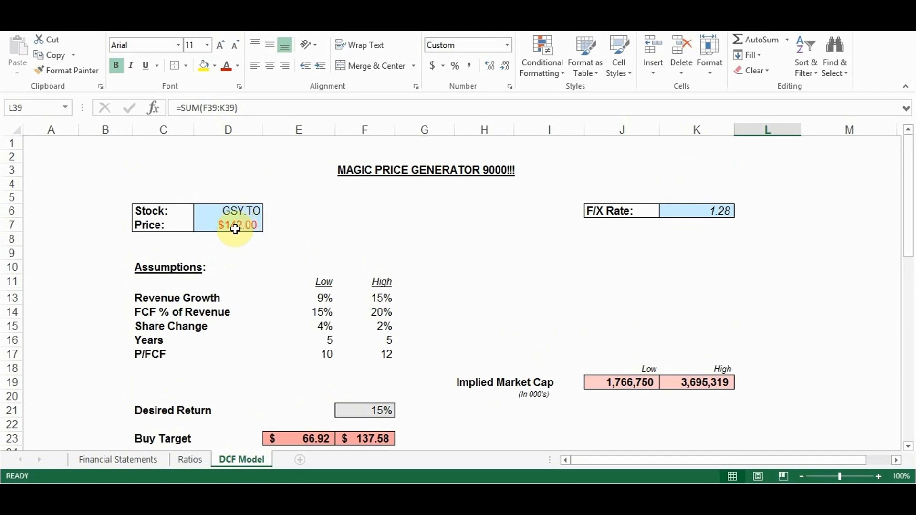
{"action": "left_click", "coordinate": [213, 224]}
{"action": "type", "text": "13"}
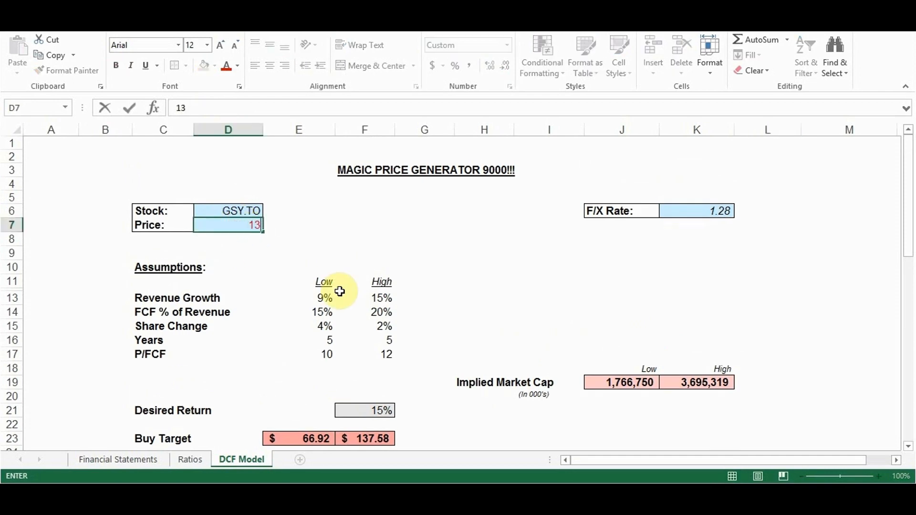
{"action": "type", "text": "0"}
{"action": "key", "text": "Return"}
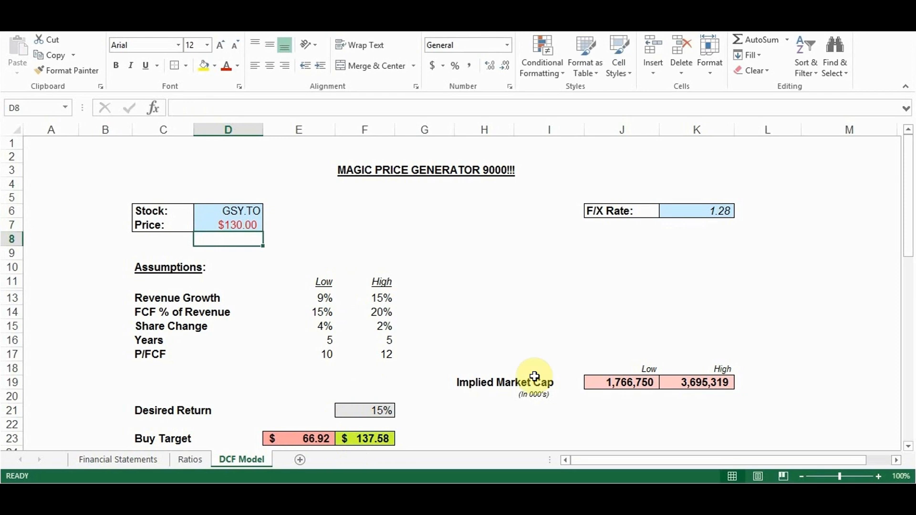
Enter the sample values 1 in I13 and 200 in J13 beside the assumptions
{"action": "left_click", "coordinate": [537, 297]}
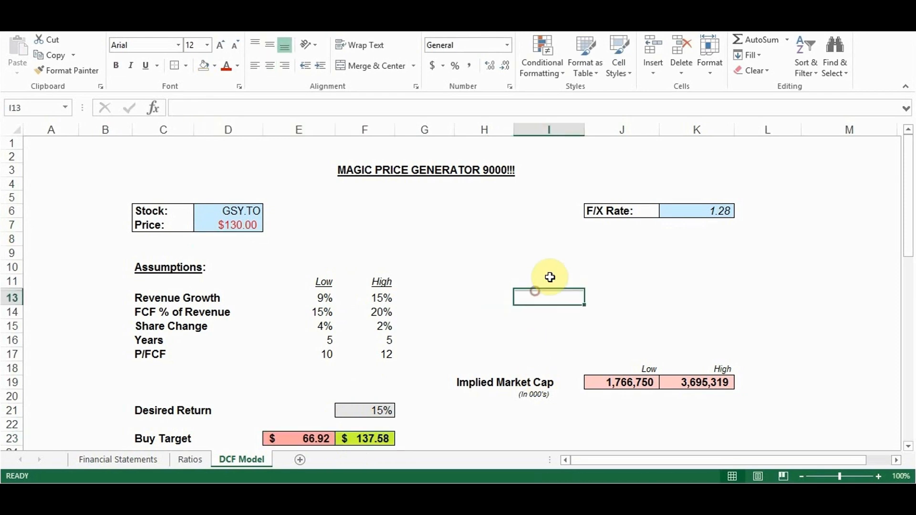
{"action": "key", "text": "F2"}
{"action": "left_click", "coordinate": [609, 299]}
{"action": "type", "text": "200"}
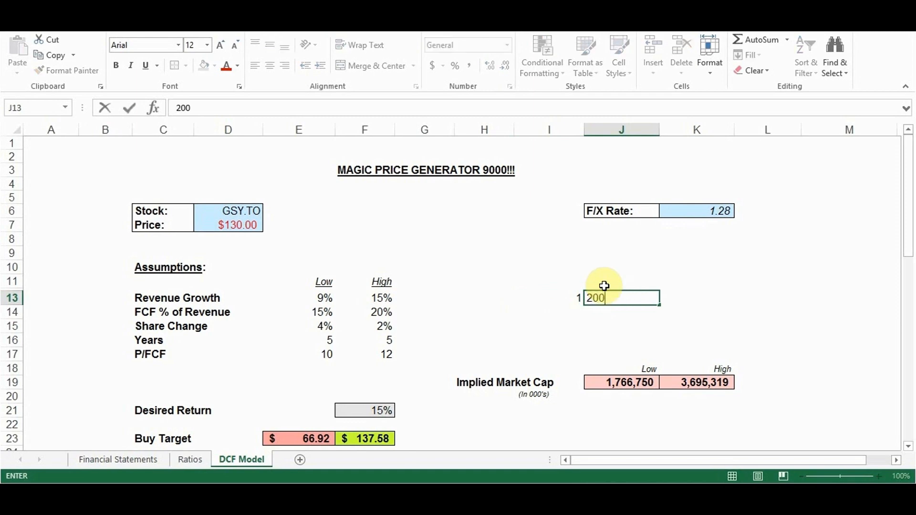
{"action": "key", "text": "Left"}
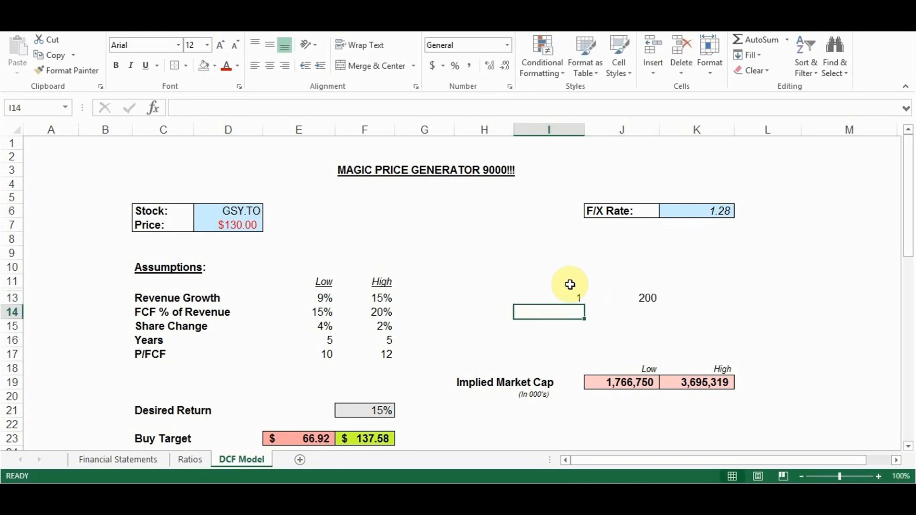
{"action": "left_click", "coordinate": [568, 298]}
Create a conditional formatting rule on J13 for cell values greater than or equal to the stock price, =$D$7
{"action": "left_click", "coordinate": [622, 298]}
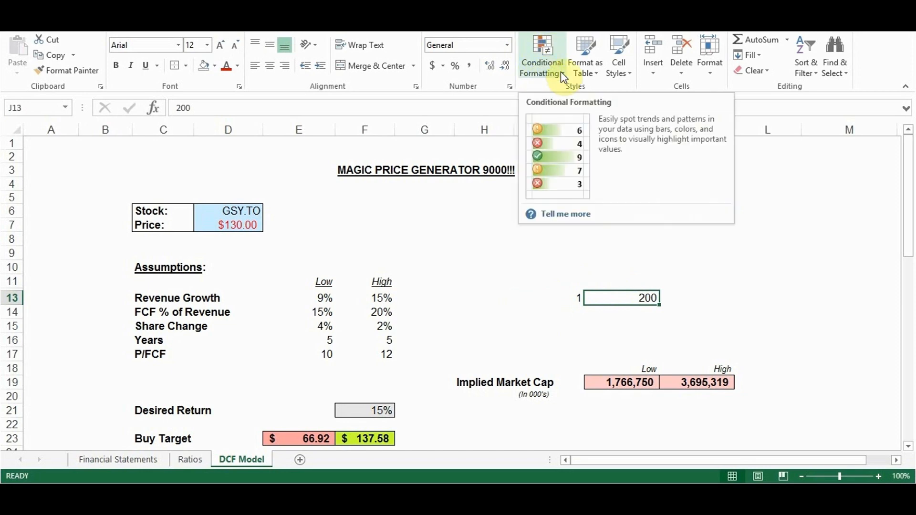
{"action": "left_click", "coordinate": [544, 55]}
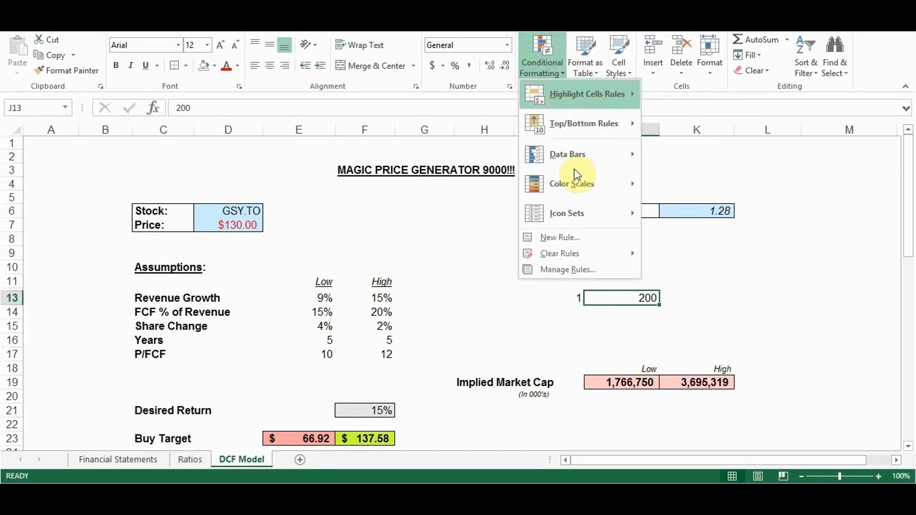
{"action": "left_click", "coordinate": [572, 237]}
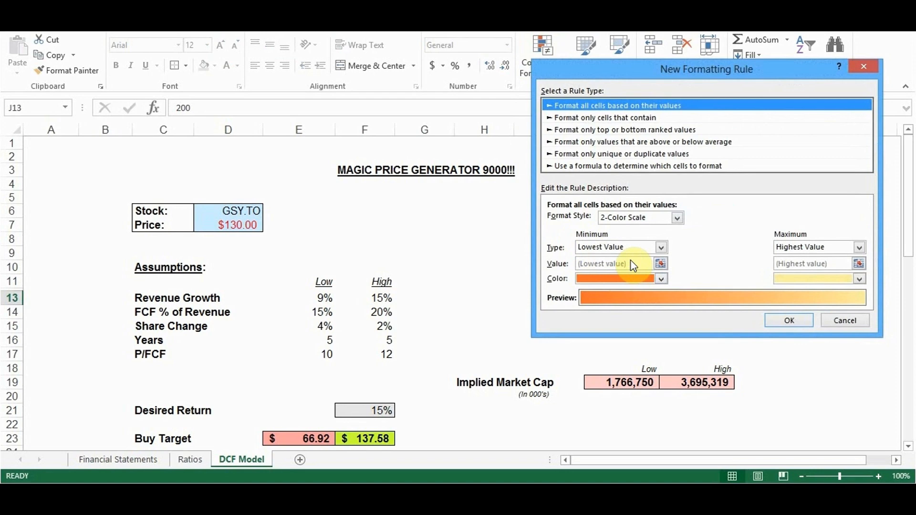
{"action": "left_click", "coordinate": [598, 117]}
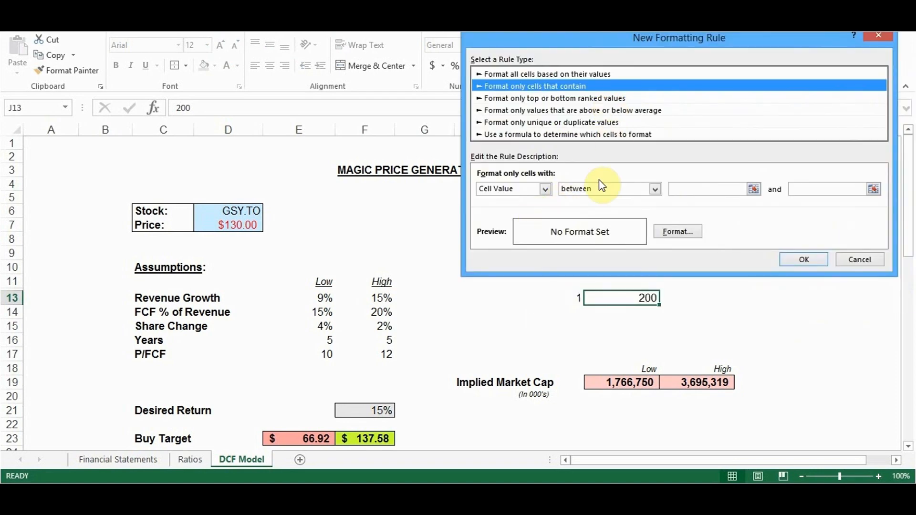
{"action": "left_click", "coordinate": [655, 189]}
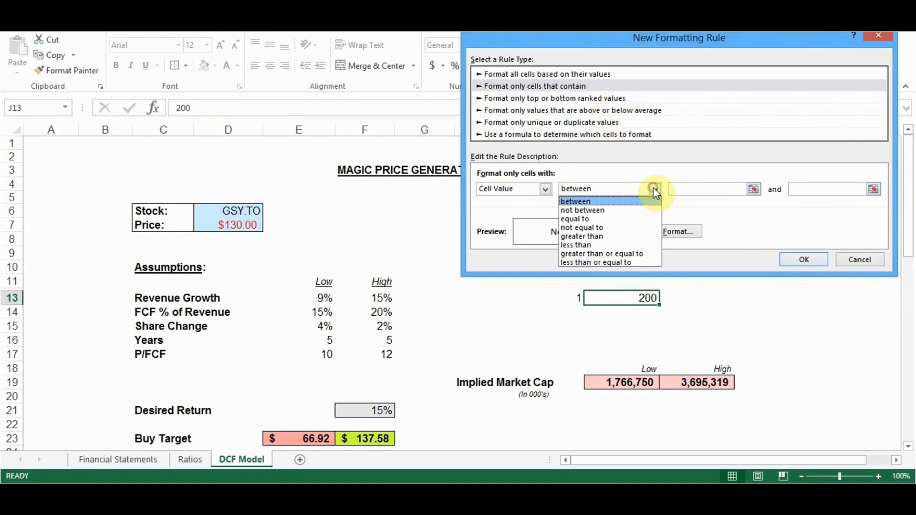
{"action": "left_click", "coordinate": [626, 254]}
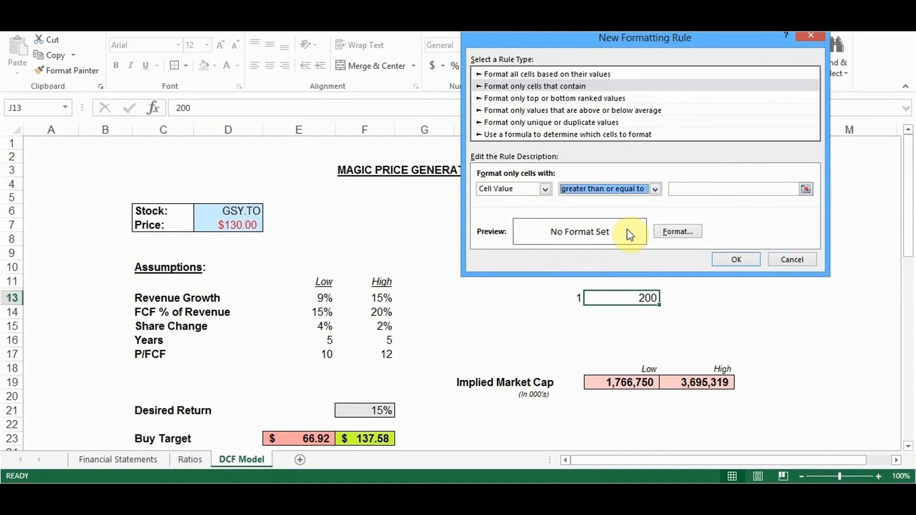
{"action": "left_click", "coordinate": [685, 189]}
{"action": "left_click", "coordinate": [237, 224]}
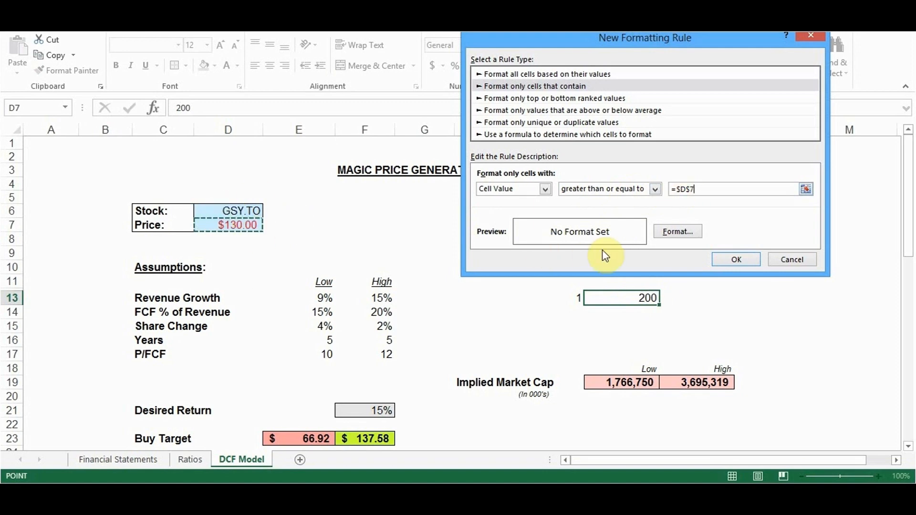
Give the greater-than-or-equal rule on J13 a custom light yellow-green fill and apply it
{"action": "left_click", "coordinate": [673, 234]}
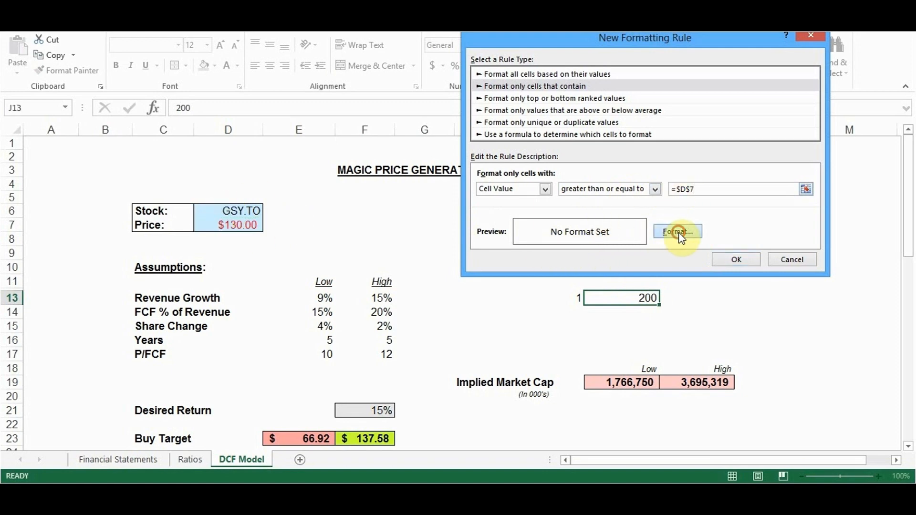
{"action": "left_click", "coordinate": [604, 168]}
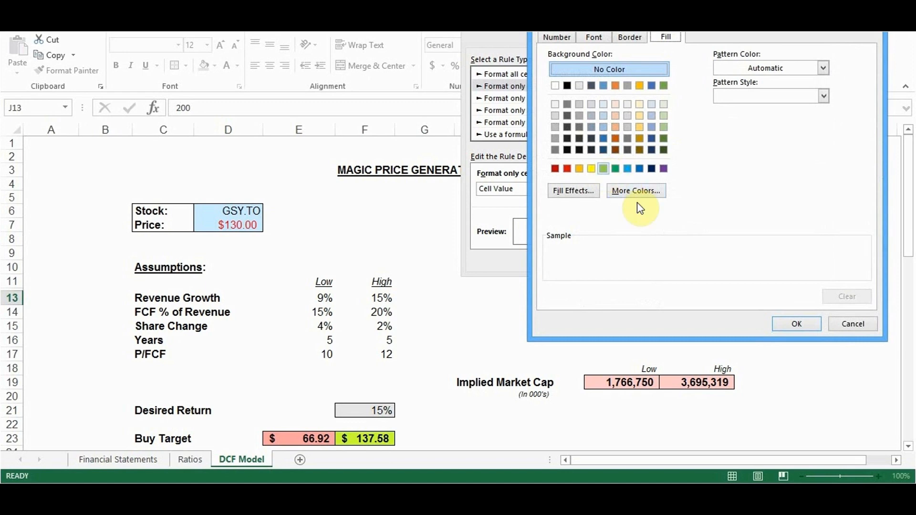
{"action": "left_click", "coordinate": [639, 191]}
{"action": "left_click", "coordinate": [653, 178]}
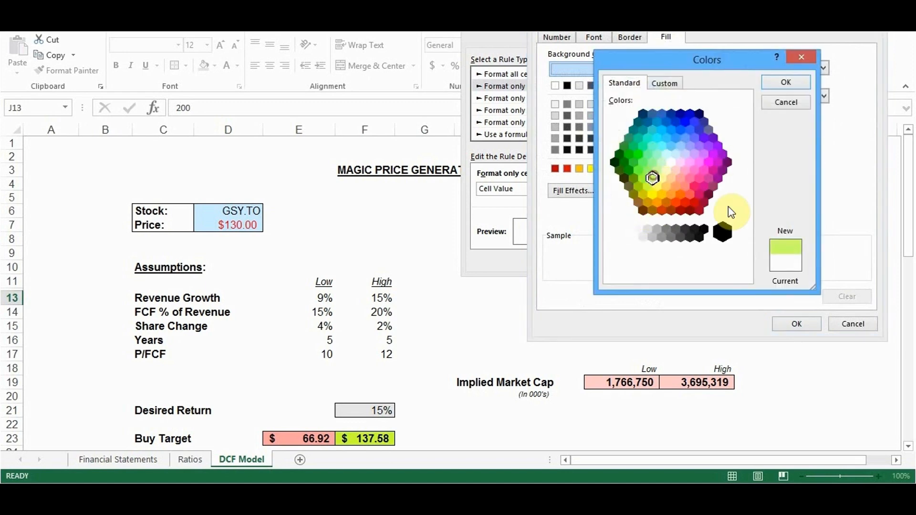
{"action": "left_click", "coordinate": [780, 83]}
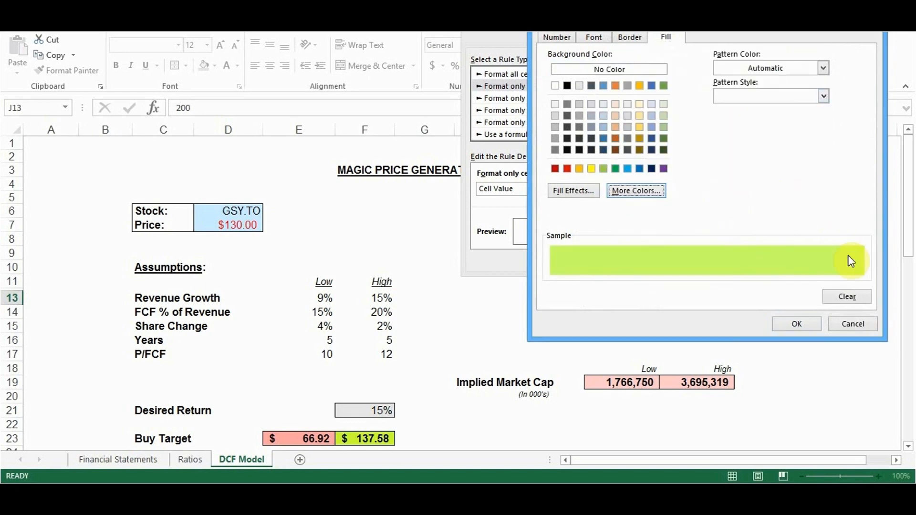
{"action": "left_click", "coordinate": [799, 325]}
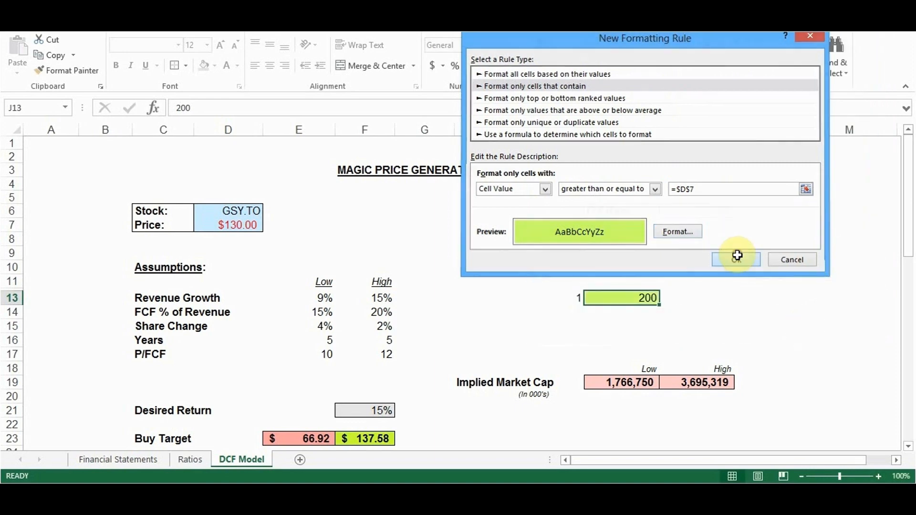
{"action": "left_click", "coordinate": [733, 260]}
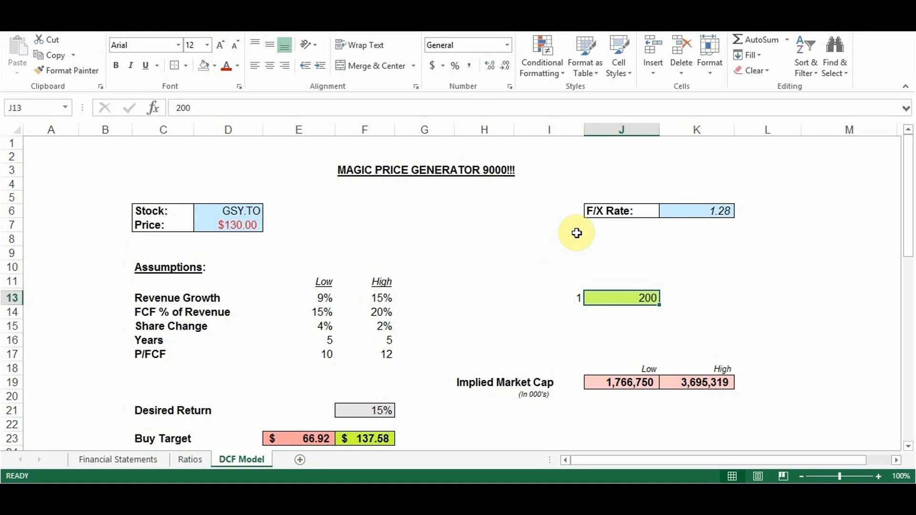
Set the sample value in J13 to 100 and remove the 1 from I13
{"action": "type", "text": "10"}
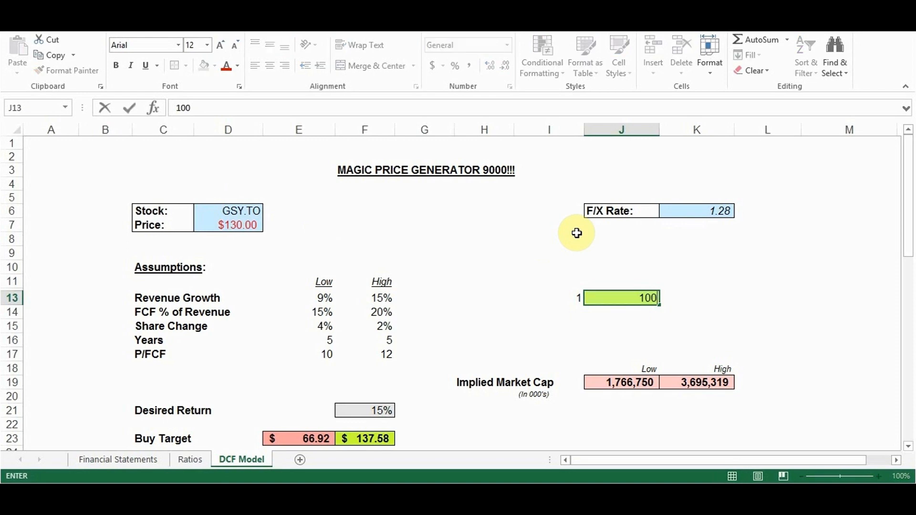
{"action": "key", "text": "Return"}
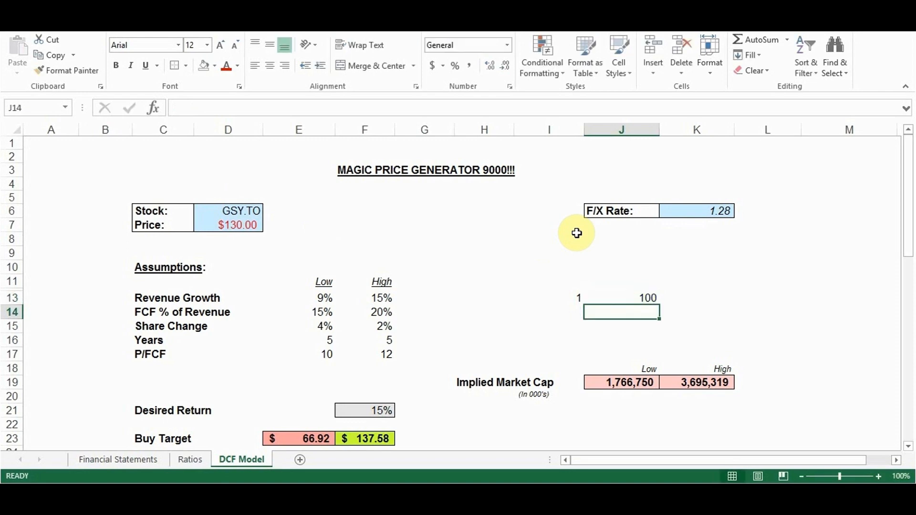
{"action": "left_click", "coordinate": [631, 296]}
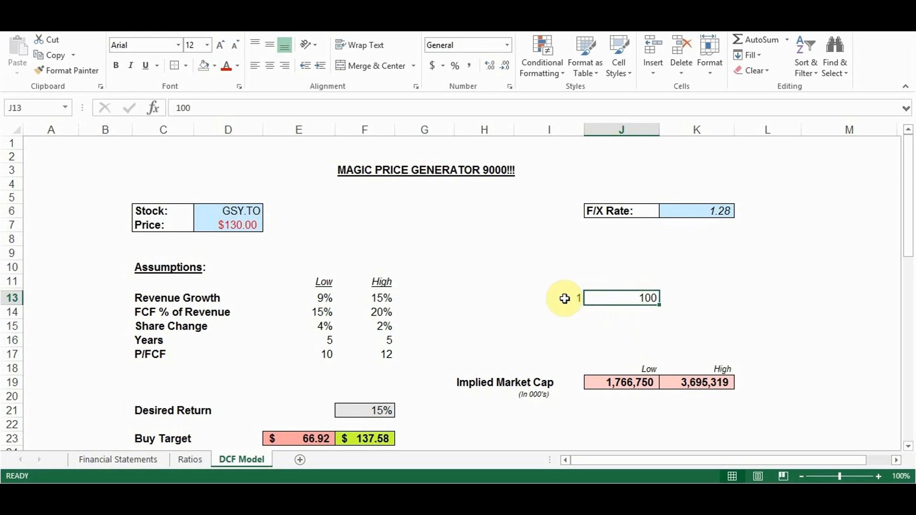
{"action": "left_click_drag", "start_coordinate": [576, 298], "coordinate": [630, 296]}
Create a second conditional formatting rule on J13 for cell values less than the stock price, =$D$7
{"action": "left_click", "coordinate": [559, 72]}
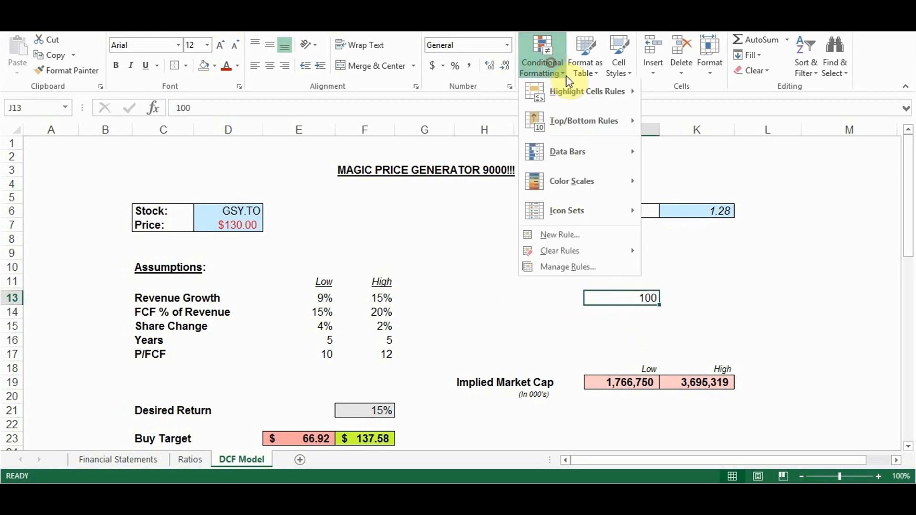
{"action": "left_click", "coordinate": [588, 239]}
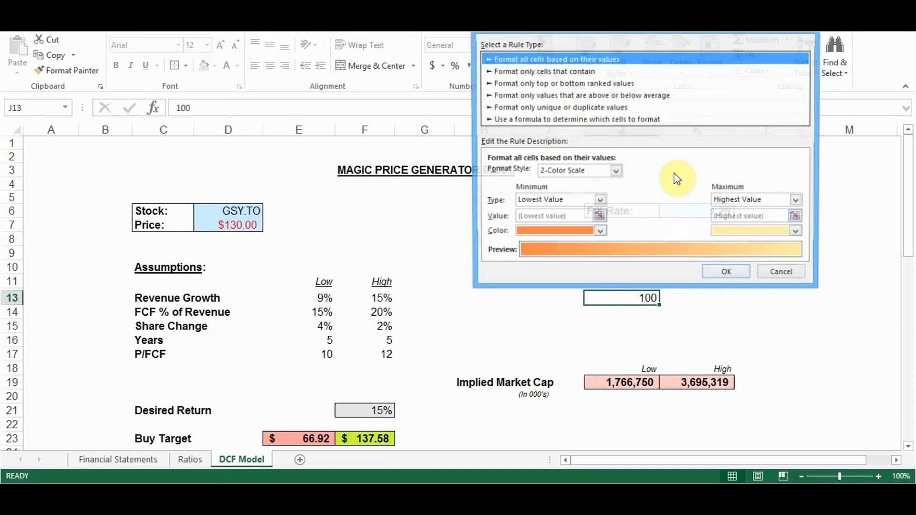
{"action": "left_click_drag", "start_coordinate": [651, 35], "coordinate": [690, 29]}
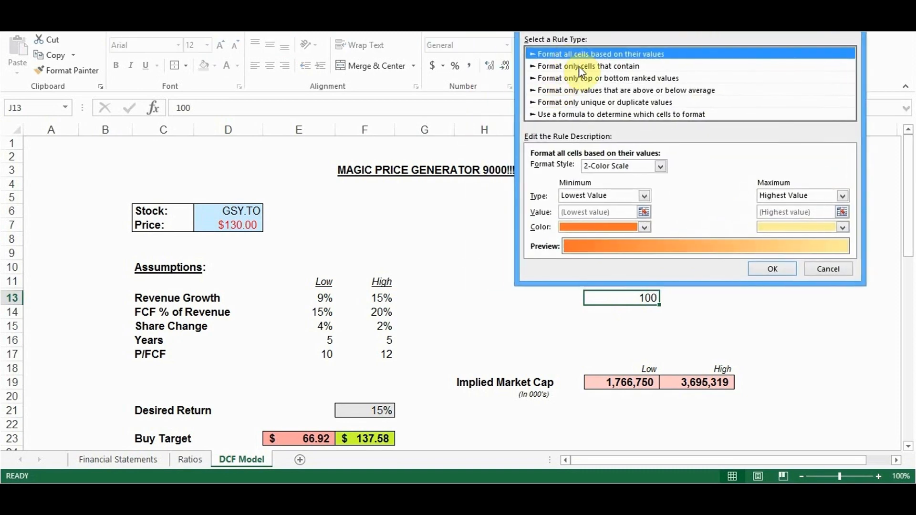
{"action": "left_click", "coordinate": [640, 66]}
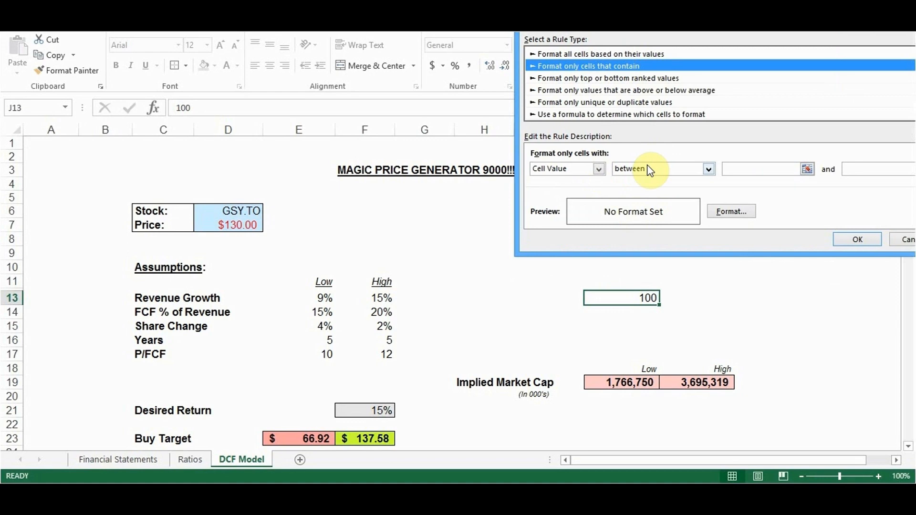
{"action": "left_click", "coordinate": [708, 170]}
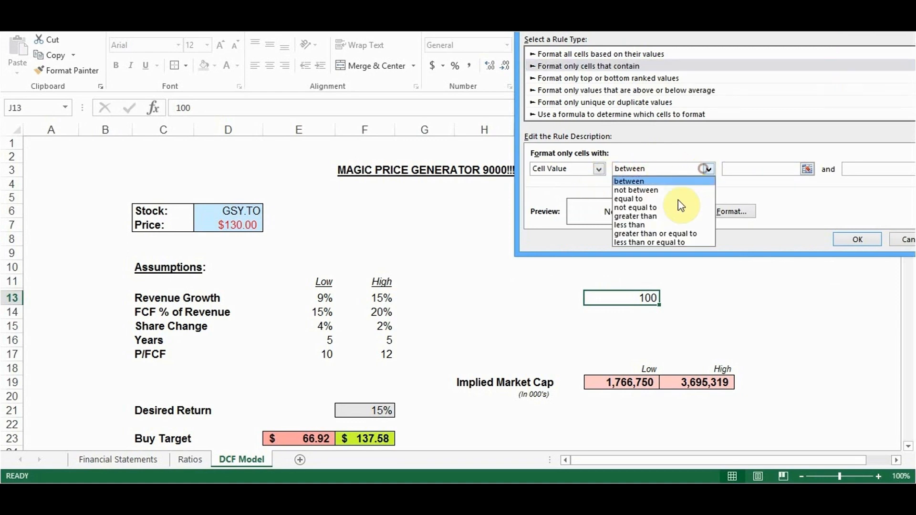
{"action": "left_click", "coordinate": [652, 226]}
{"action": "left_click", "coordinate": [766, 167]}
{"action": "left_click", "coordinate": [238, 224]}
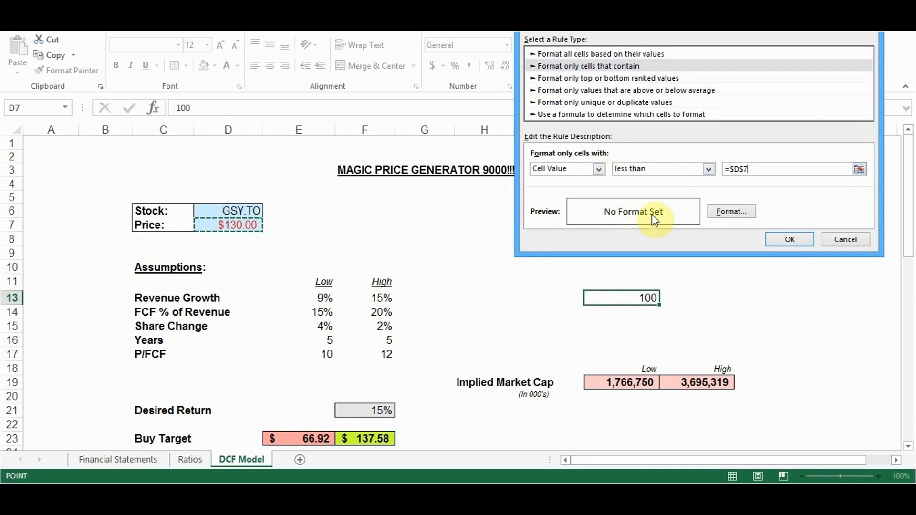
Give the less-than rule on J13 a custom salmon-red fill and apply it
{"action": "left_click", "coordinate": [725, 211]}
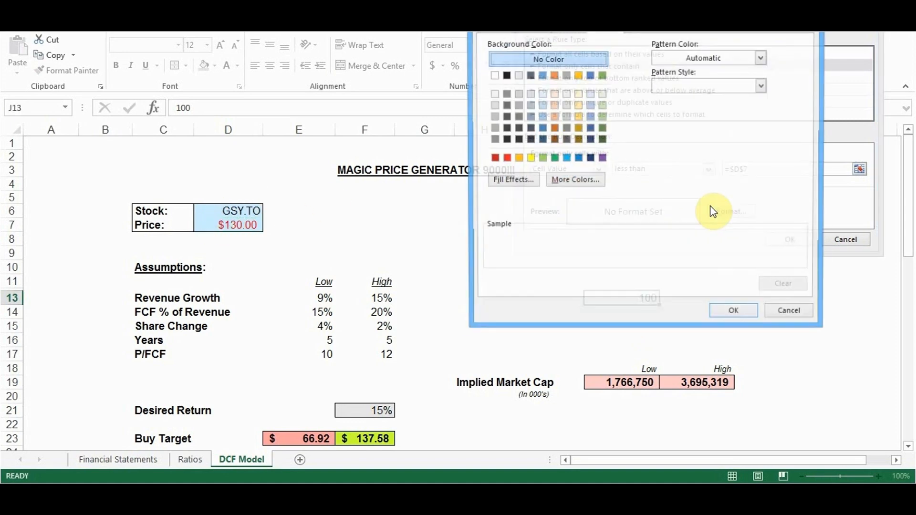
{"action": "left_click", "coordinate": [569, 179]}
{"action": "left_click", "coordinate": [622, 132]}
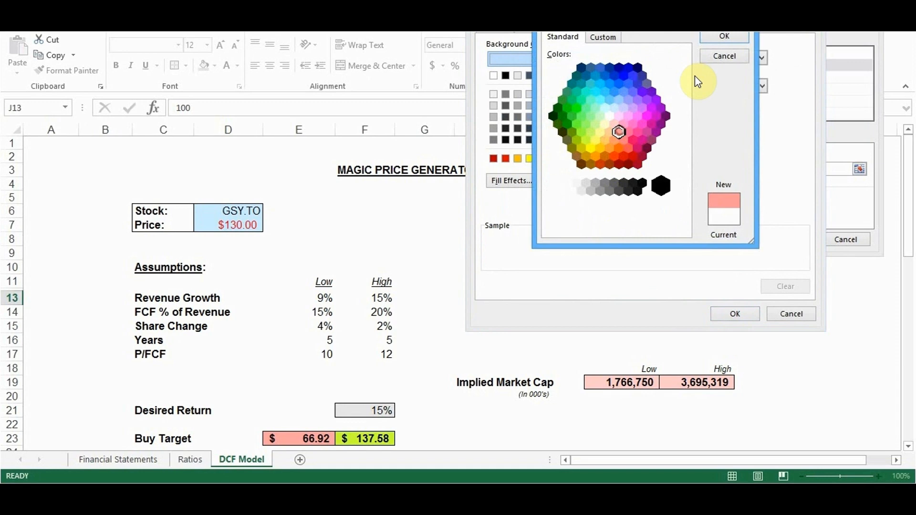
{"action": "left_click", "coordinate": [725, 36]}
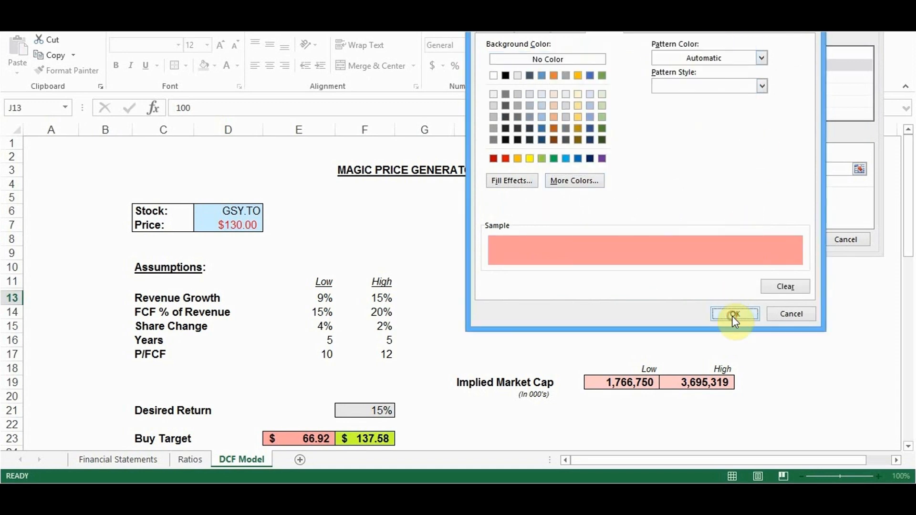
{"action": "left_click", "coordinate": [733, 313]}
{"action": "left_click", "coordinate": [799, 239]}
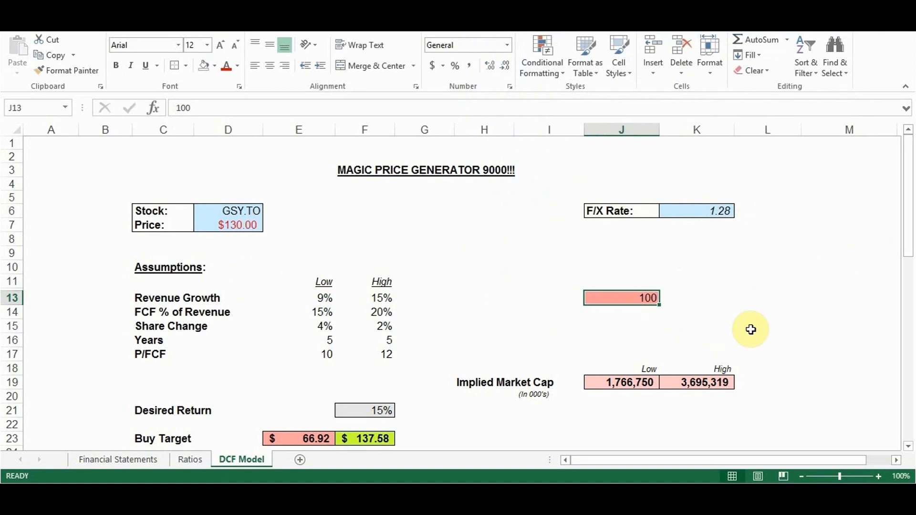
Test both rules by setting J13 to 300, and undo the sample value and its conditional formatting
{"action": "type", "text": "3"}
{"action": "key", "text": "Return"}
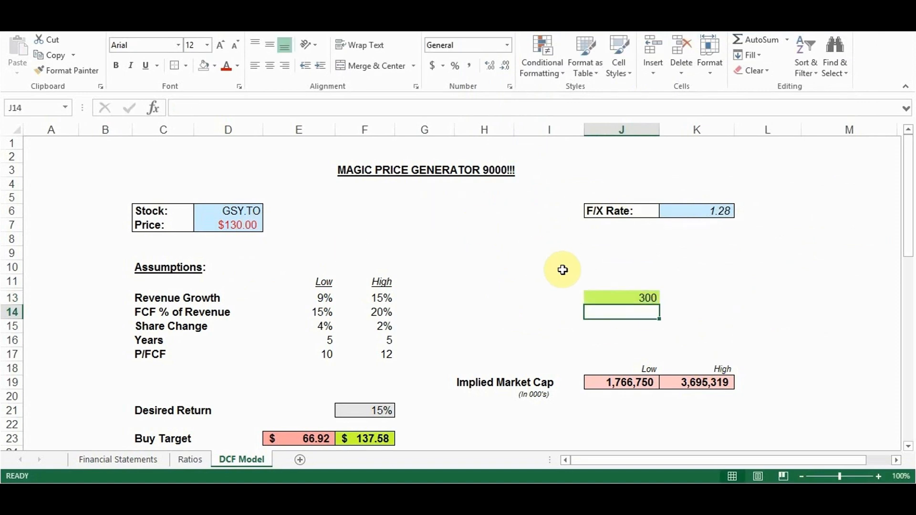
{"action": "key", "text": "ctrl+z"}
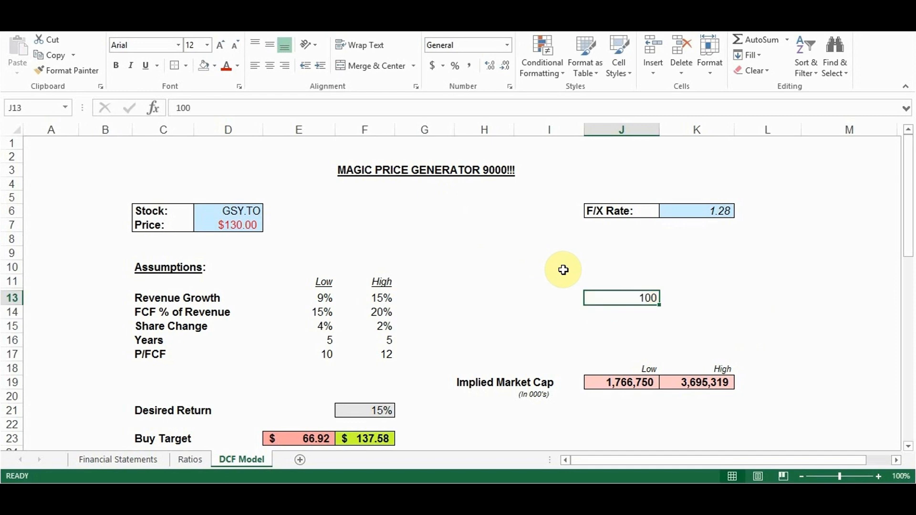
{"action": "left_click", "coordinate": [825, 250]}
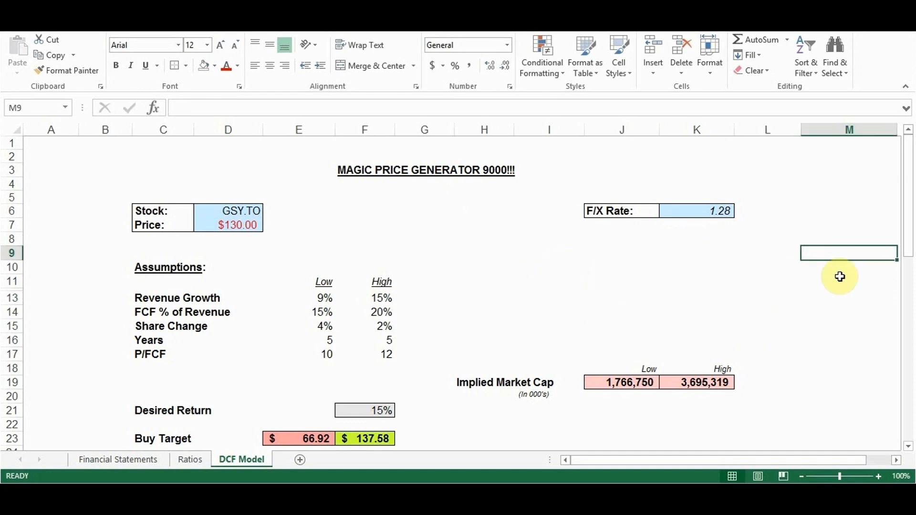
{"action": "scroll", "coordinate": [840, 277], "scroll_direction": "down", "scroll_amount": 1}
{"action": "scroll", "coordinate": [840, 277], "scroll_direction": "up", "scroll_amount": 1}
{"action": "scroll", "coordinate": [840, 276], "scroll_direction": "down", "scroll_amount": 10}
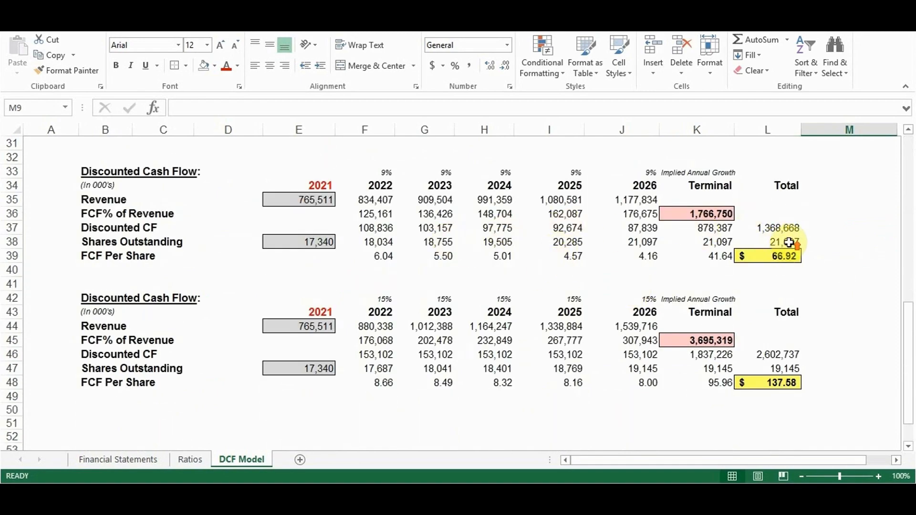
{"action": "scroll", "coordinate": [824, 268], "scroll_direction": "up", "scroll_amount": 10}
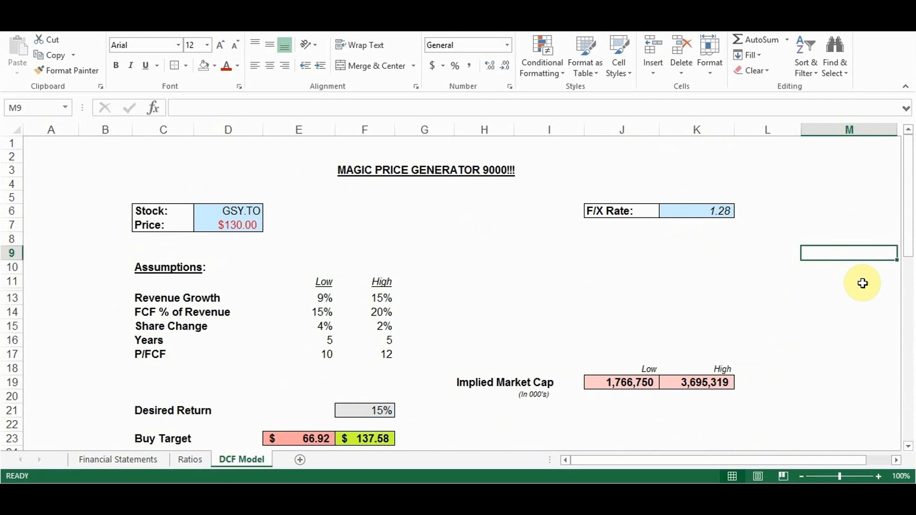
{"action": "left_click_drag", "start_coordinate": [910, 235], "coordinate": [911, 242]}
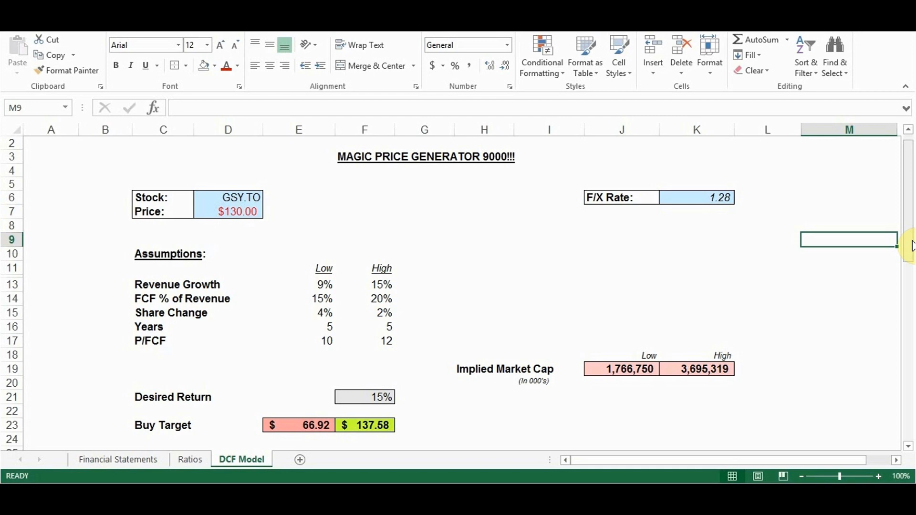
Review the low and high assumptions in E13:F17, including the Years row, together with the desired return in F21
{"action": "left_click", "coordinate": [620, 367]}
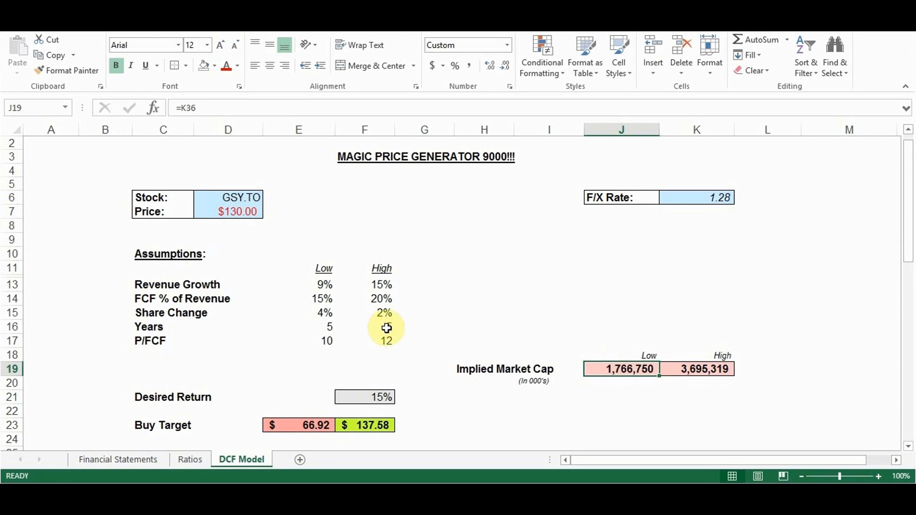
{"action": "scroll", "coordinate": [474, 308], "scroll_direction": "down", "scroll_amount": 1}
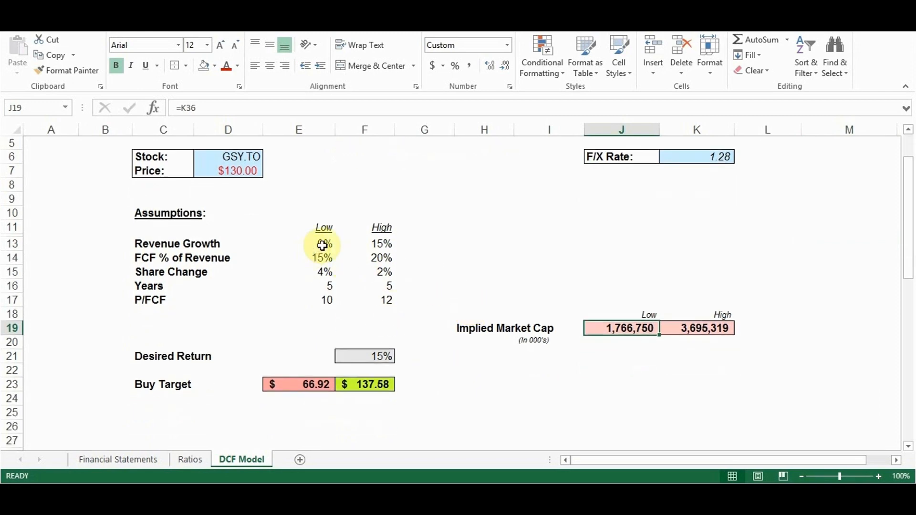
{"action": "left_click_drag", "start_coordinate": [323, 242], "coordinate": [326, 273]}
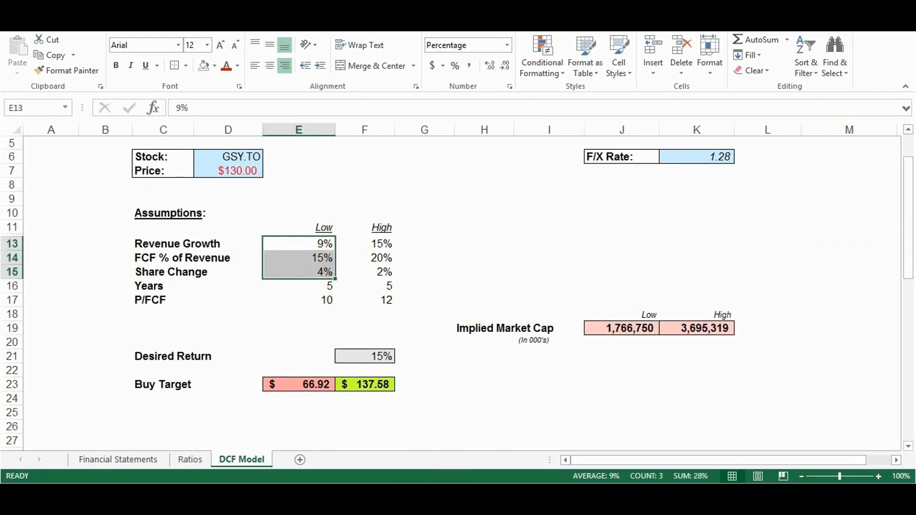
{"action": "left_click", "coordinate": [325, 309]}
{"action": "left_click", "coordinate": [319, 286]}
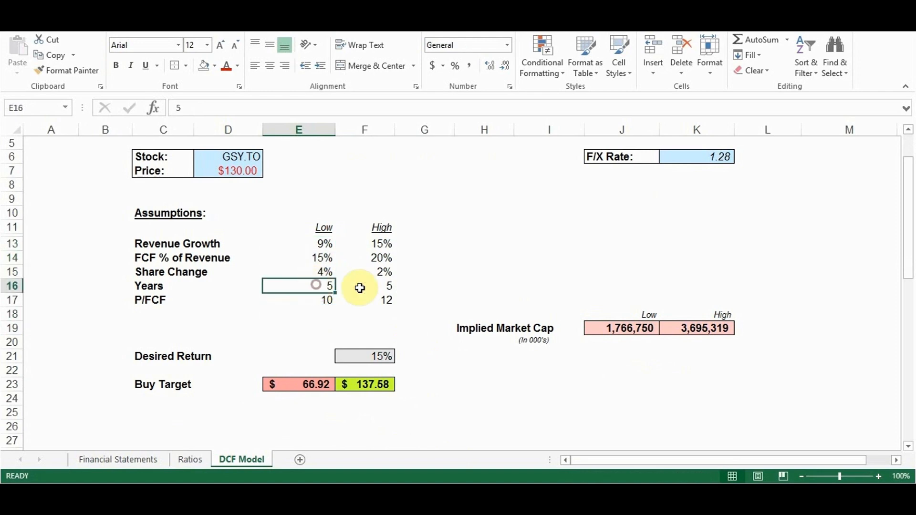
{"action": "left_click_drag", "start_coordinate": [309, 285], "coordinate": [380, 287]}
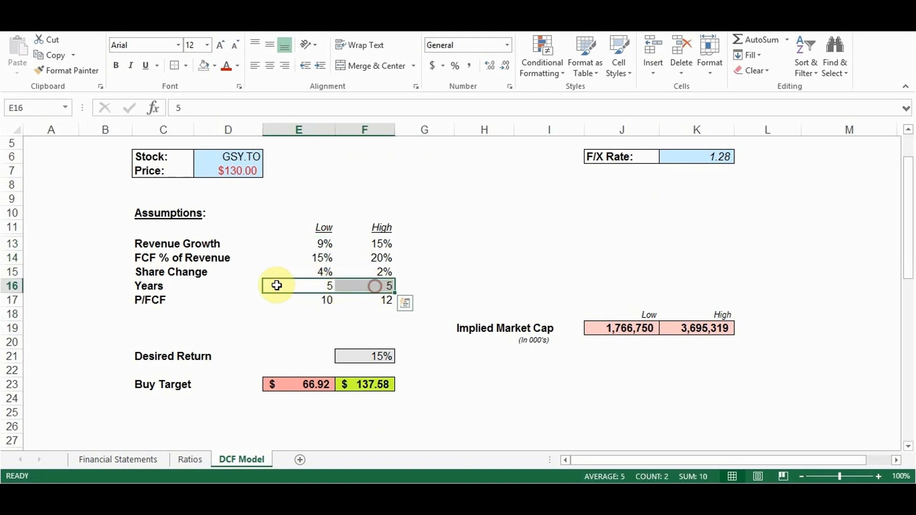
{"action": "left_click", "coordinate": [438, 275]}
{"action": "left_click", "coordinate": [357, 353]}
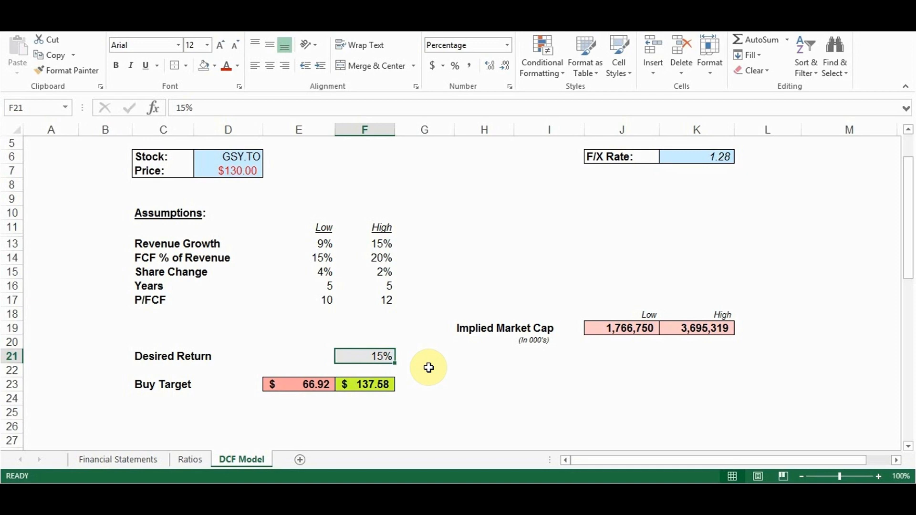
{"action": "left_click_drag", "start_coordinate": [321, 246], "coordinate": [384, 301]}
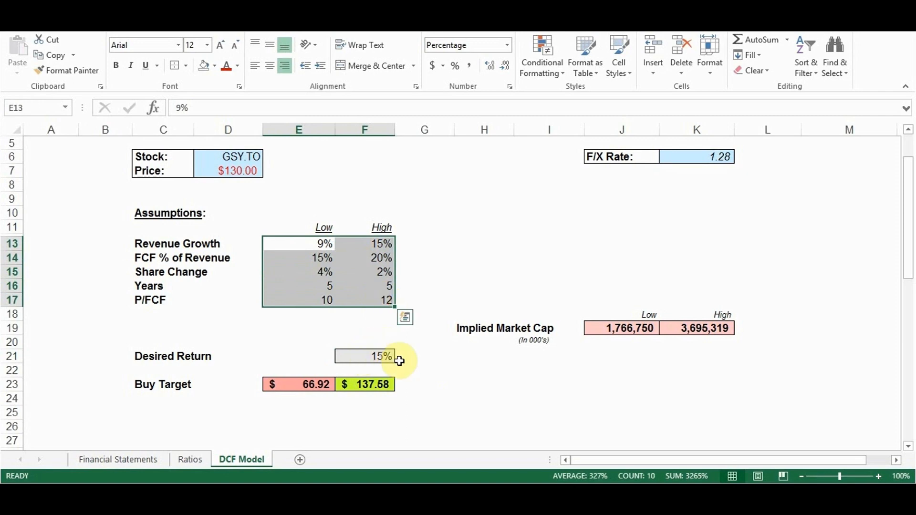
{"action": "left_click", "coordinate": [367, 357]}
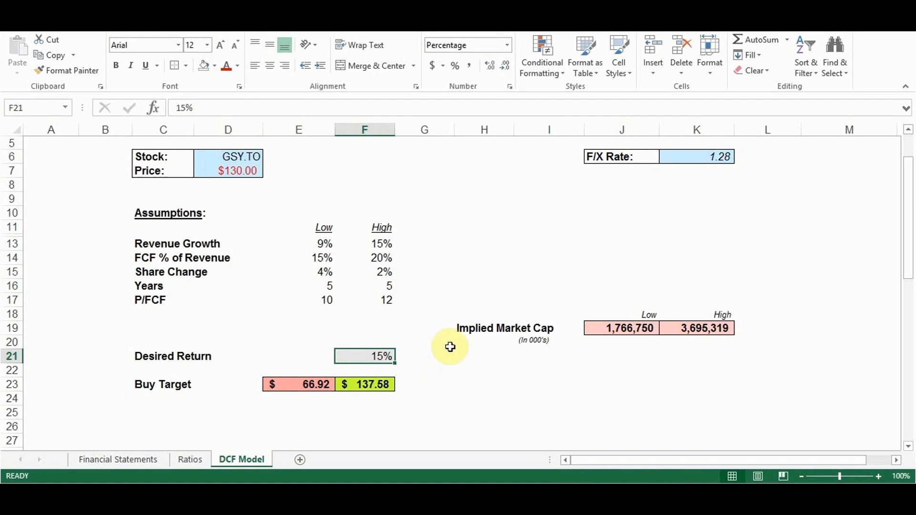
Trace the low and high implied market caps to the terminal value formulas in K36 and K45, and return to the summary
{"action": "left_click", "coordinate": [599, 327]}
{"action": "scroll", "coordinate": [618, 351], "scroll_direction": "down", "scroll_amount": 7}
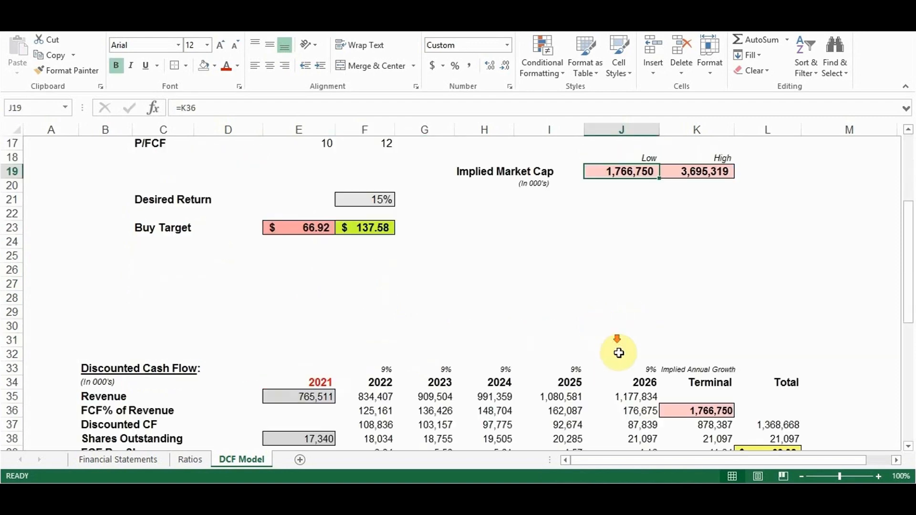
{"action": "left_click", "coordinate": [687, 284]}
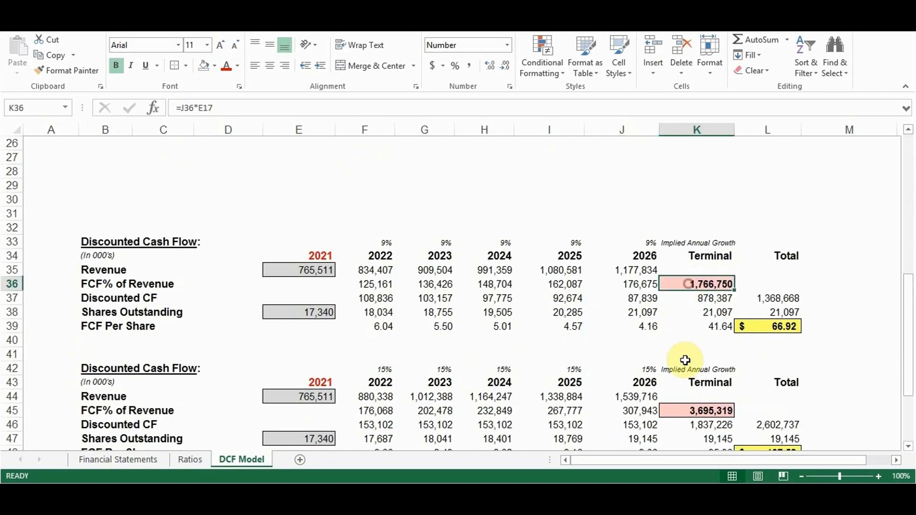
{"action": "left_click", "coordinate": [686, 409]}
{"action": "scroll", "coordinate": [858, 352], "scroll_direction": "up", "scroll_amount": 4}
{"action": "scroll", "coordinate": [768, 379], "scroll_direction": "down", "scroll_amount": 3}
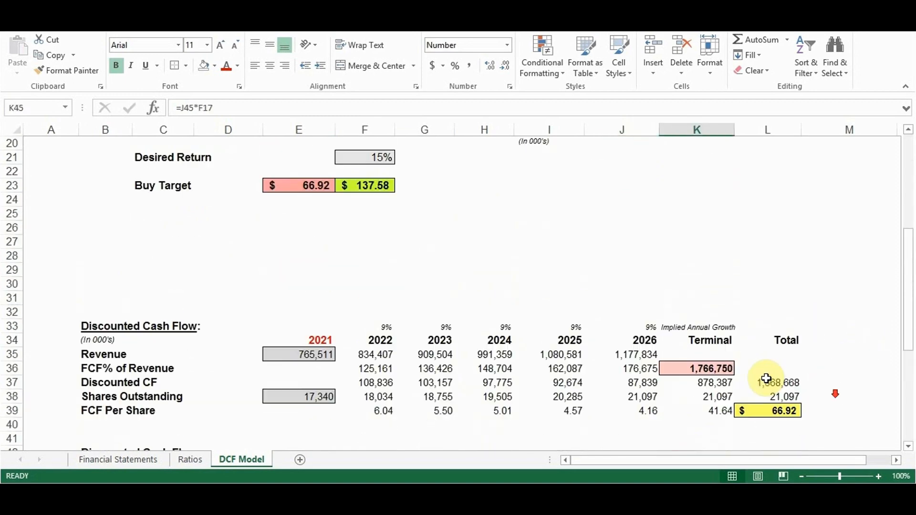
{"action": "scroll", "coordinate": [735, 360], "scroll_direction": "up", "scroll_amount": 5}
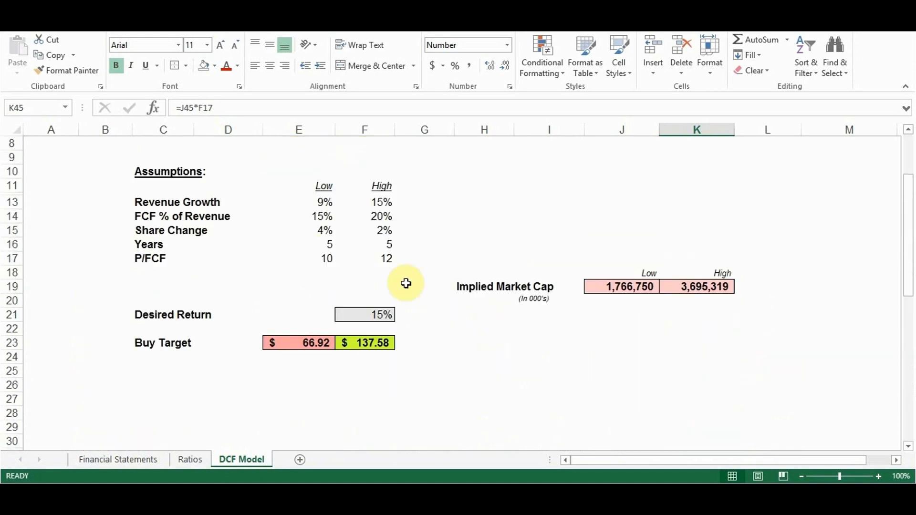
{"action": "left_click", "coordinate": [599, 287]}
{"action": "scroll", "coordinate": [600, 313], "scroll_direction": "up", "scroll_amount": 1}
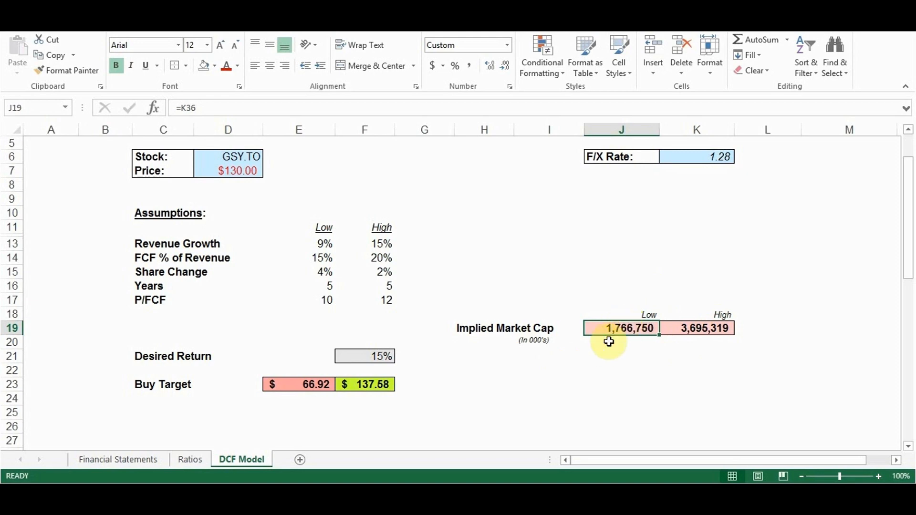
{"action": "left_click", "coordinate": [838, 273]}
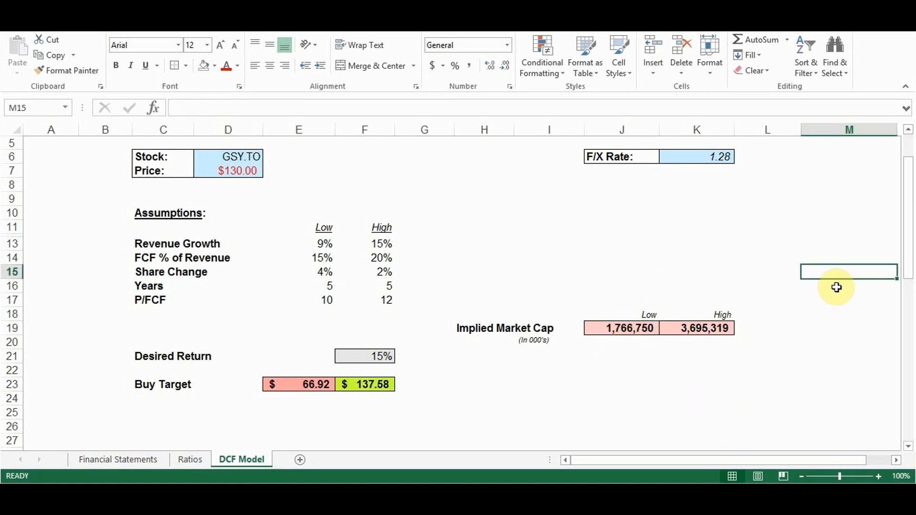